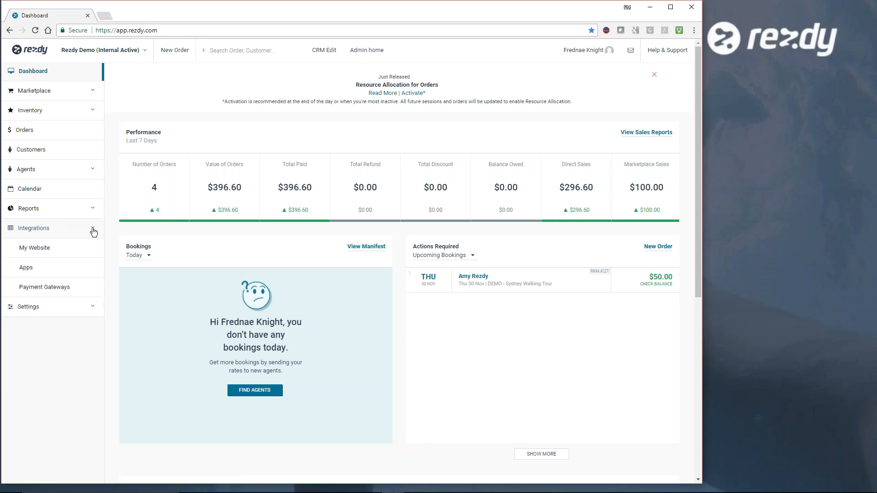
{"action": "left_click", "coordinate": [94, 210]}
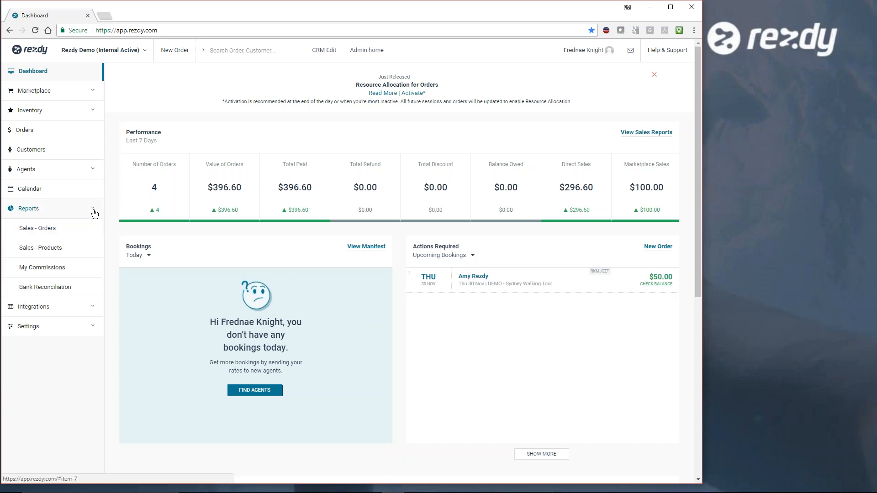
{"action": "left_click", "coordinate": [93, 211]}
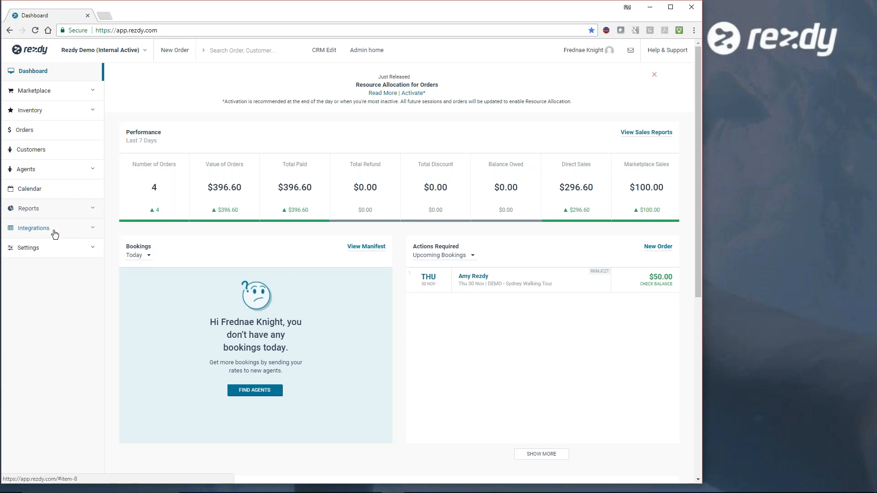
- Open the company profile settings and review the general information, description, images, booking terms and business address
{"action": "left_click", "coordinate": [92, 249]}
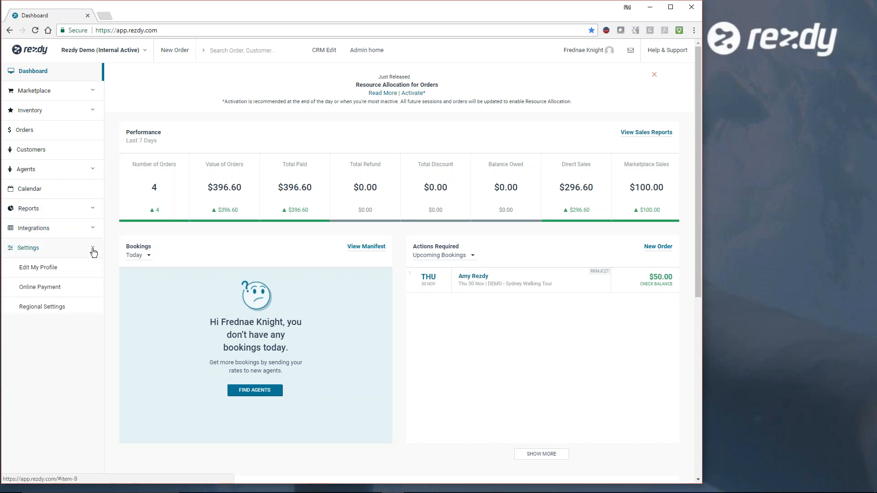
{"action": "left_click", "coordinate": [50, 269]}
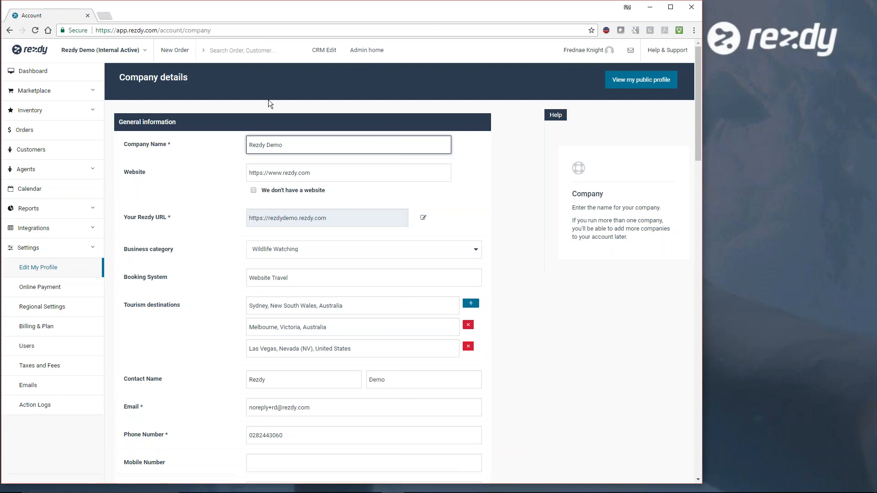
{"action": "scroll", "coordinate": [494, 145], "scroll_direction": "down", "scroll_amount": 5}
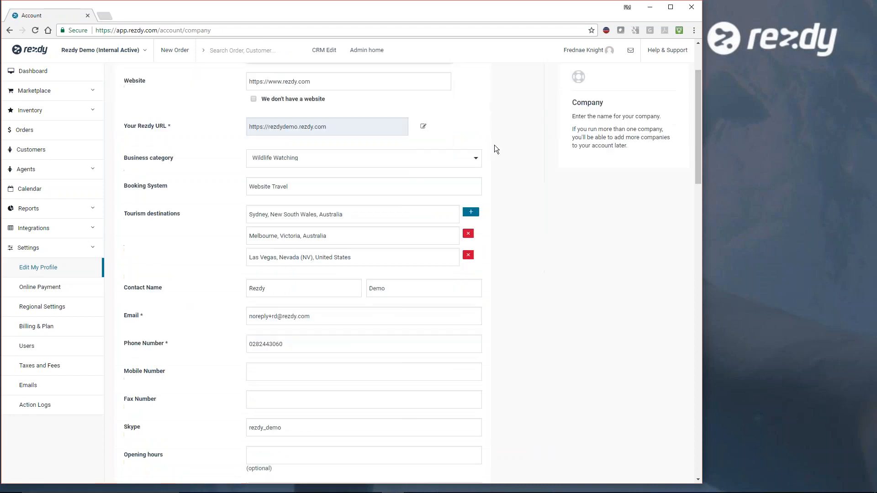
{"action": "scroll", "coordinate": [495, 145], "scroll_direction": "down", "scroll_amount": 9}
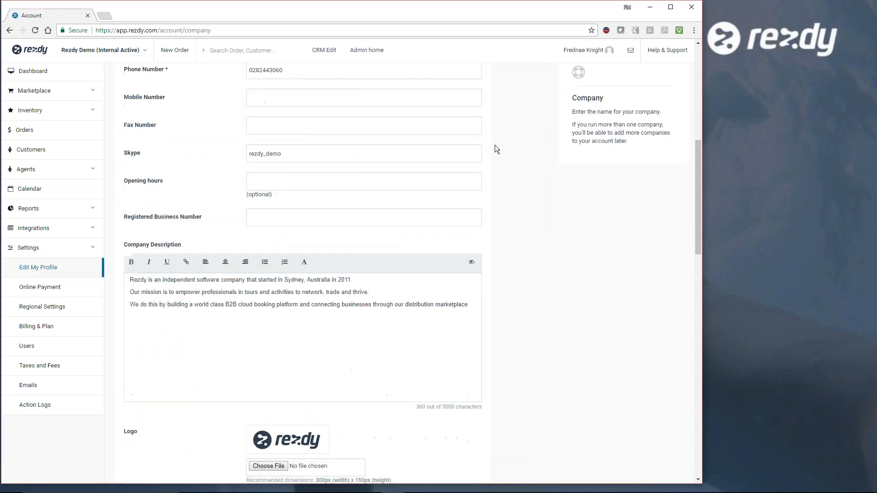
{"action": "scroll", "coordinate": [495, 145], "scroll_direction": "down", "scroll_amount": 3}
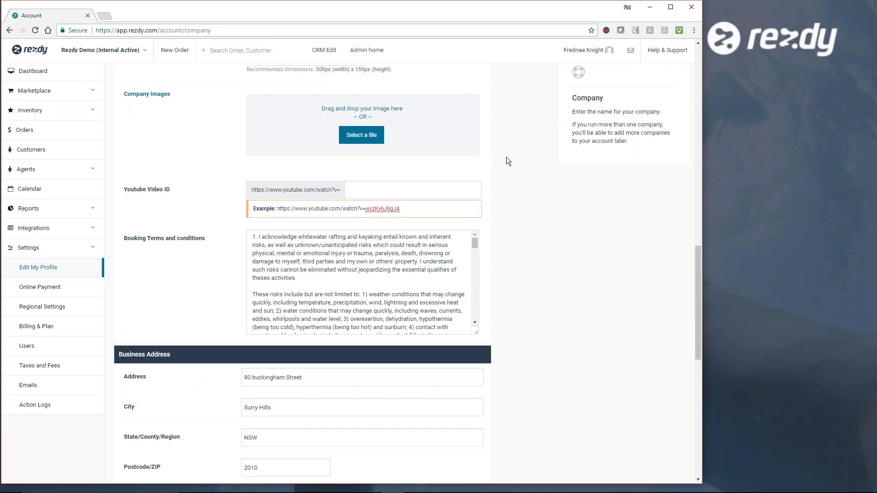
{"action": "scroll", "coordinate": [506, 157], "scroll_direction": "down", "scroll_amount": 6}
{"action": "scroll", "coordinate": [506, 158], "scroll_direction": "up", "scroll_amount": 15}
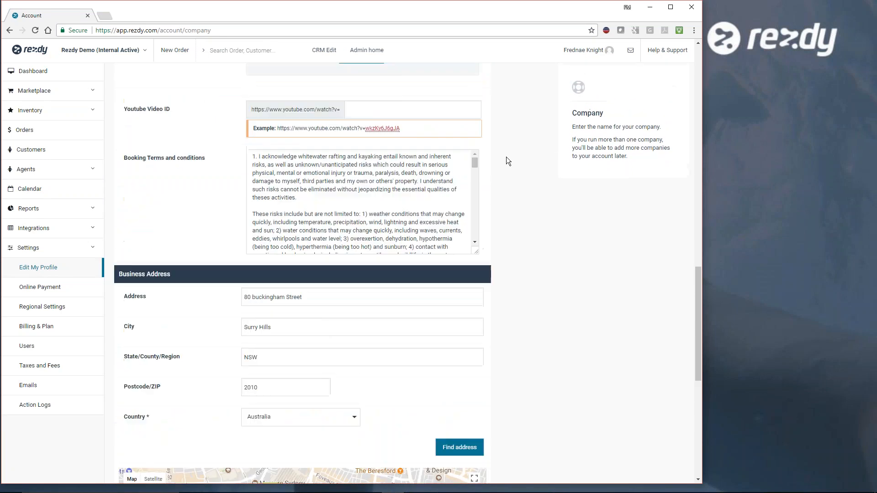
{"action": "scroll", "coordinate": [506, 158], "scroll_direction": "up", "scroll_amount": 9}
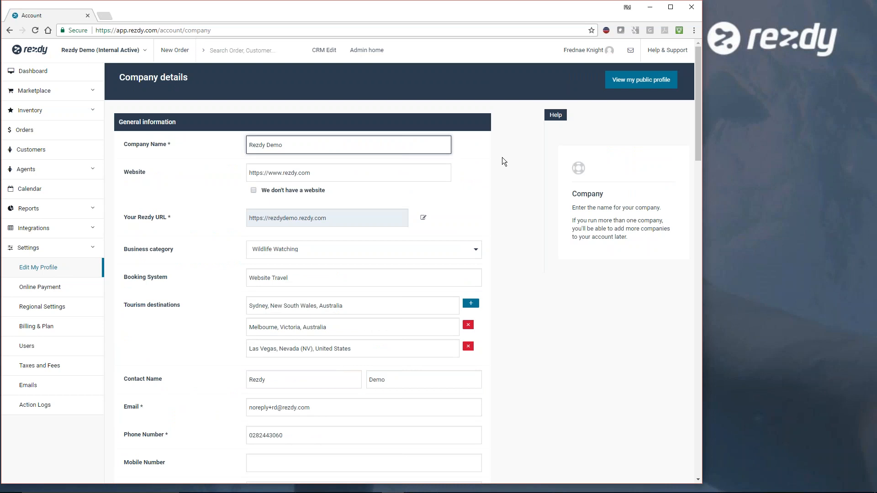
{"action": "scroll", "coordinate": [496, 228], "scroll_direction": "down", "scroll_amount": 11}
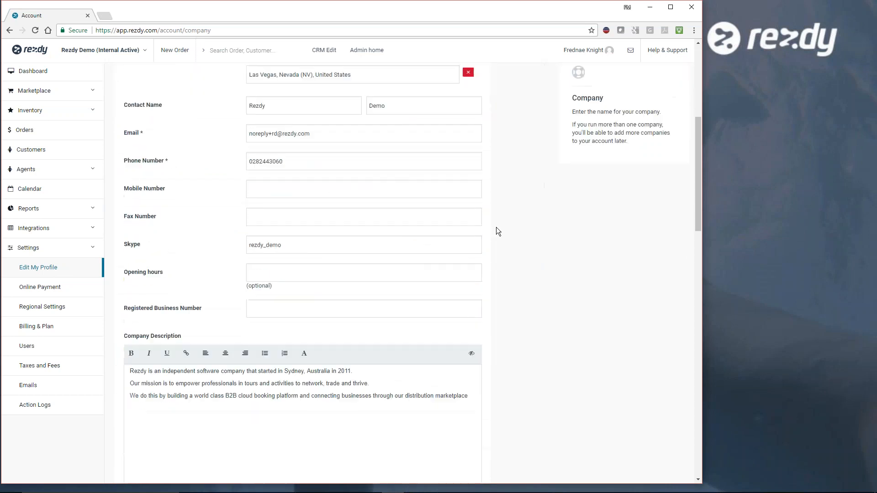
{"action": "scroll", "coordinate": [497, 226], "scroll_direction": "down", "scroll_amount": 7}
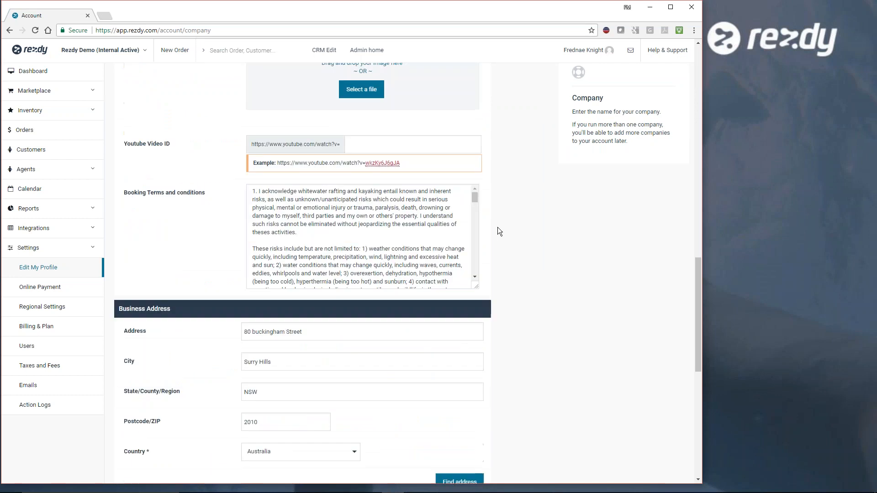
{"action": "scroll", "coordinate": [498, 227], "scroll_direction": "down", "scroll_amount": 4}
{"action": "scroll", "coordinate": [498, 227], "scroll_direction": "up", "scroll_amount": 10}
{"action": "scroll", "coordinate": [497, 226], "scroll_direction": "up", "scroll_amount": 3}
{"action": "scroll", "coordinate": [497, 227], "scroll_direction": "down", "scroll_amount": 9}
- Open the online payment settings and review the accepted payment methods and the booking deposit options
{"action": "left_click", "coordinate": [36, 291]}
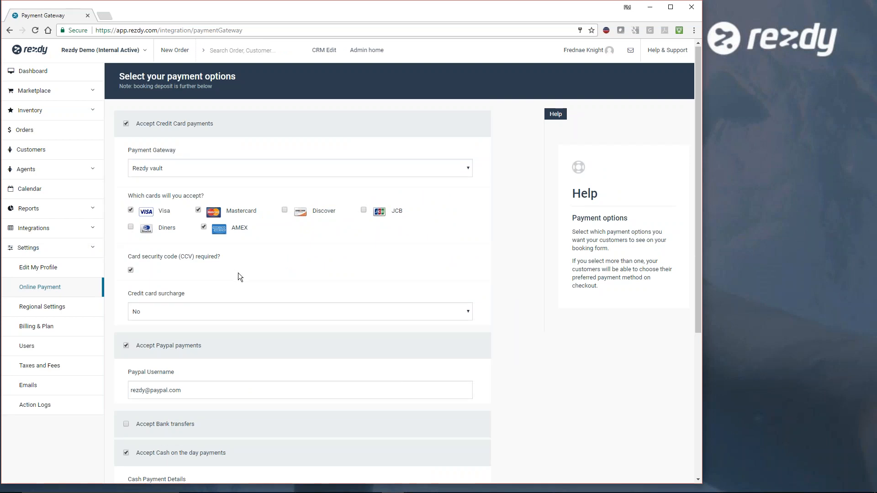
{"action": "scroll", "coordinate": [237, 273], "scroll_direction": "down", "scroll_amount": 3}
{"action": "scroll", "coordinate": [235, 279], "scroll_direction": "down", "scroll_amount": 1}
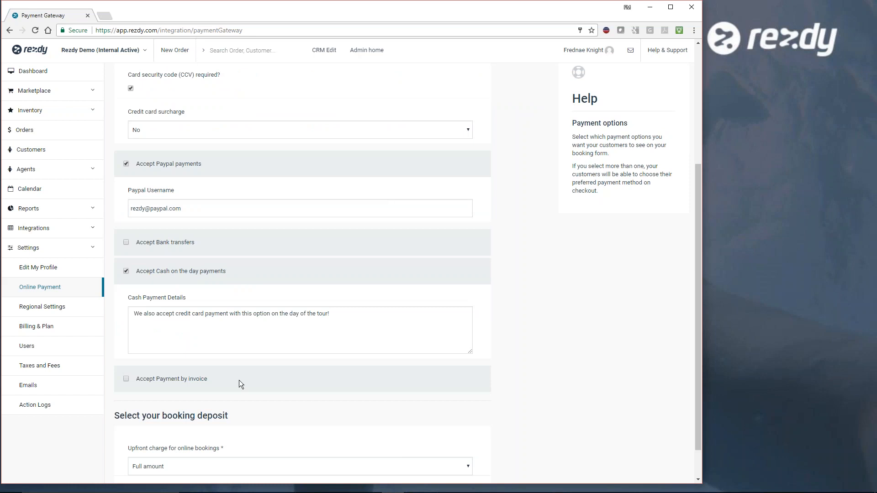
{"action": "left_click", "coordinate": [95, 250]}
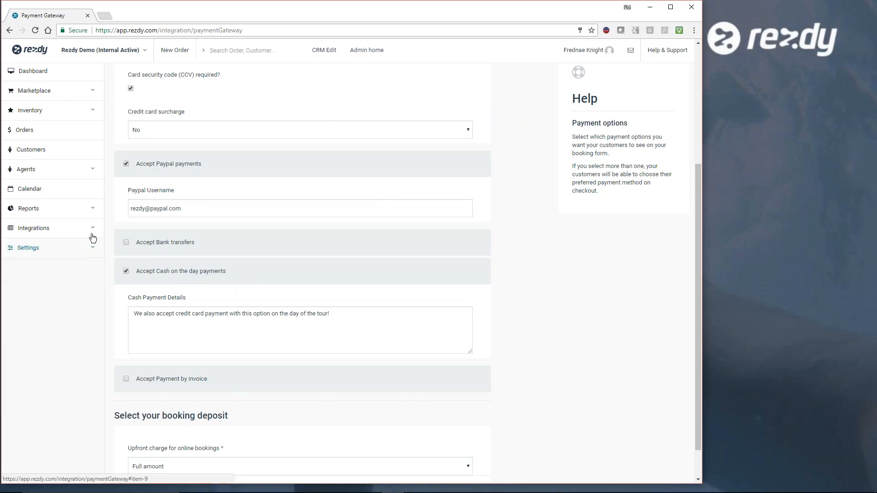
- Open the list of products in the inventory and look through its entries
{"action": "left_click", "coordinate": [90, 111]}
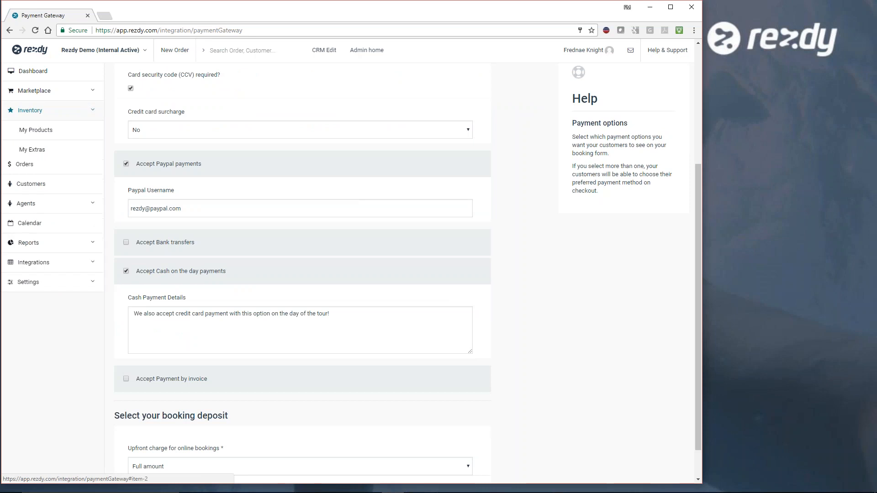
{"action": "left_click", "coordinate": [33, 131]}
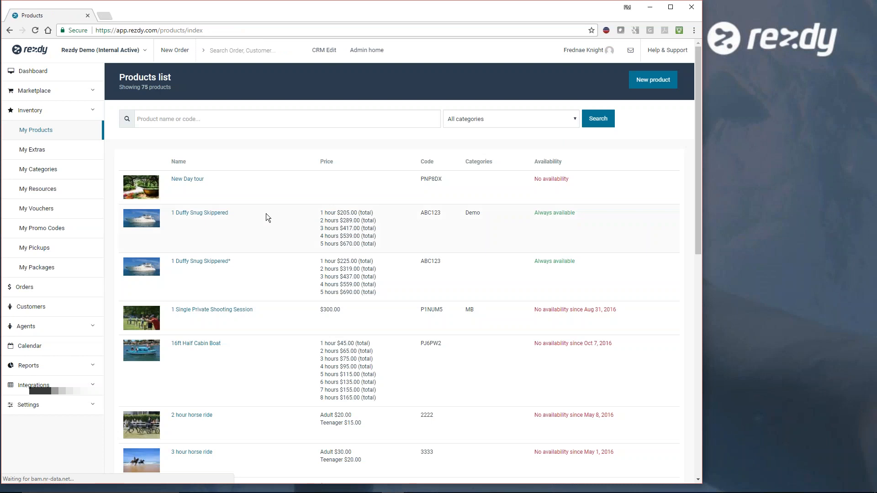
{"action": "scroll", "coordinate": [264, 249], "scroll_direction": "down", "scroll_amount": 4}
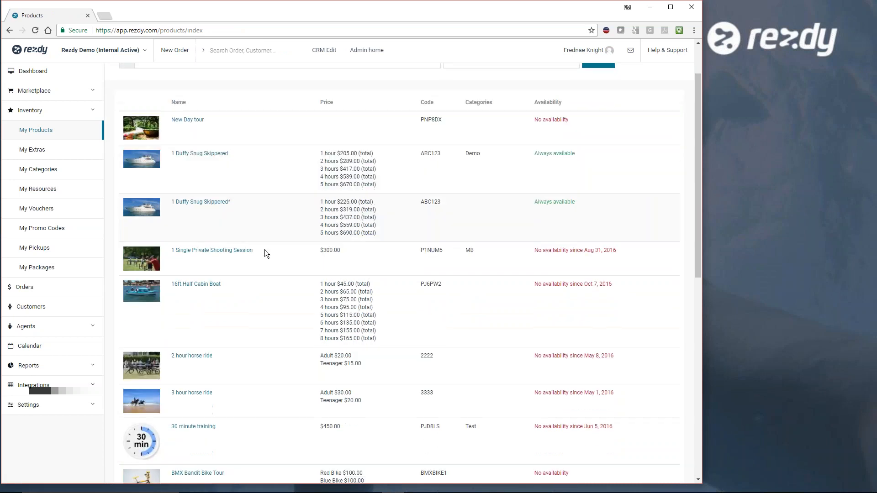
{"action": "scroll", "coordinate": [264, 250], "scroll_direction": "up", "scroll_amount": 4}
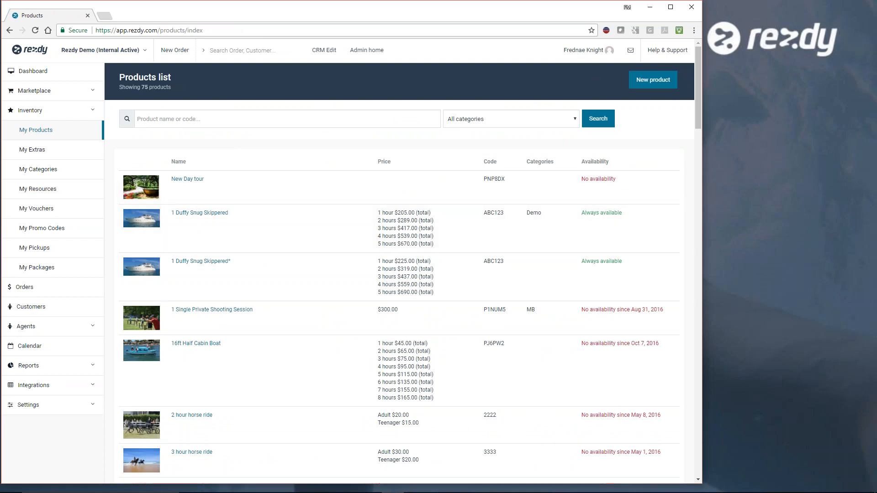
- Create a new product of the type Day tour and continue to its details
{"action": "left_click", "coordinate": [651, 85]}
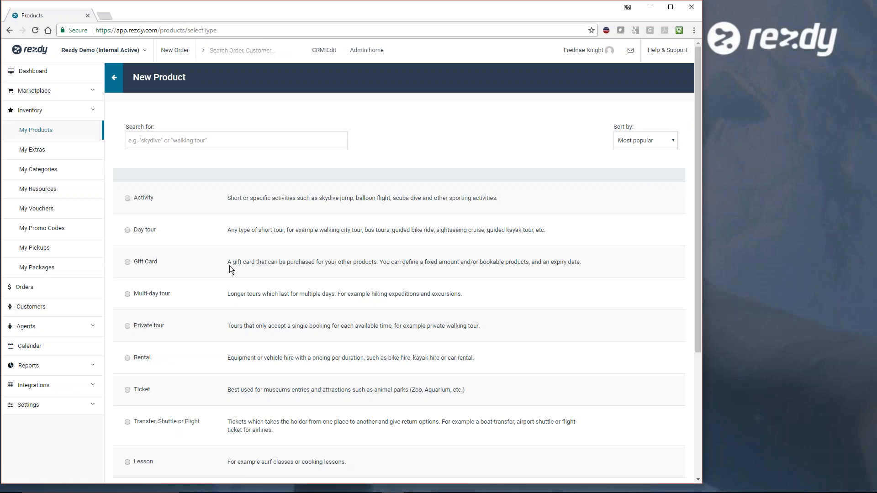
{"action": "scroll", "coordinate": [230, 265], "scroll_direction": "down", "scroll_amount": 4}
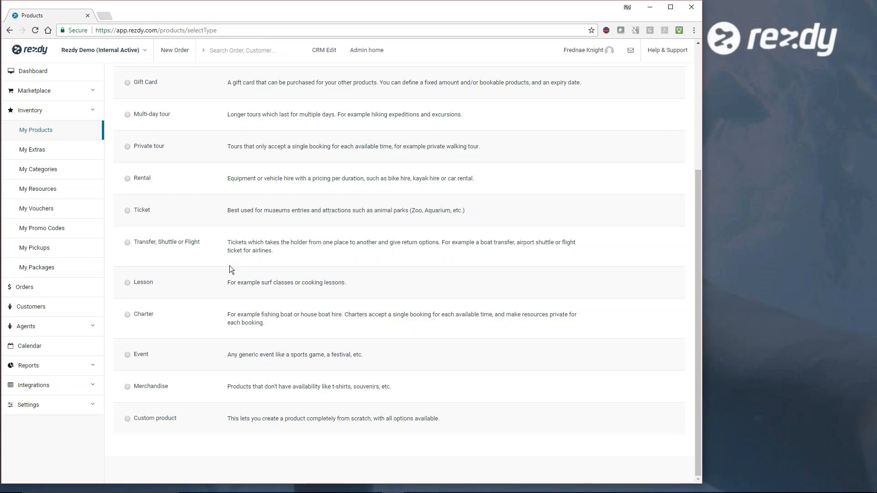
{"action": "scroll", "coordinate": [229, 266], "scroll_direction": "up", "scroll_amount": 4}
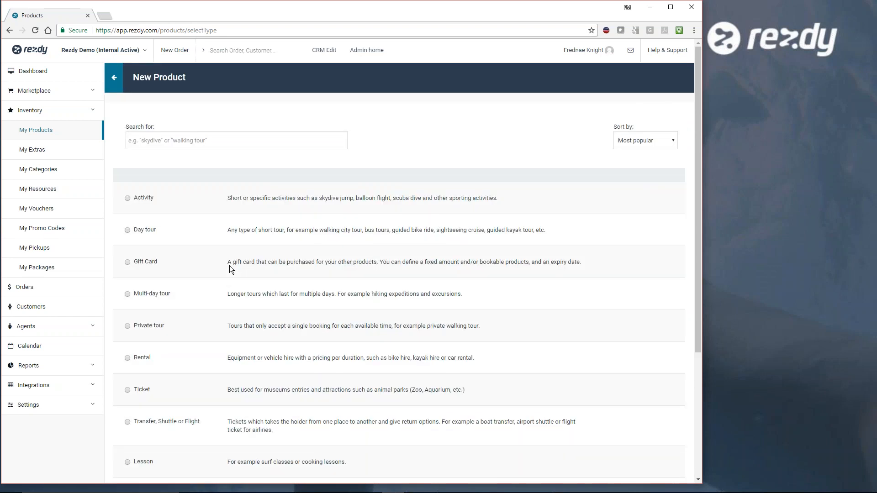
{"action": "left_click", "coordinate": [127, 230]}
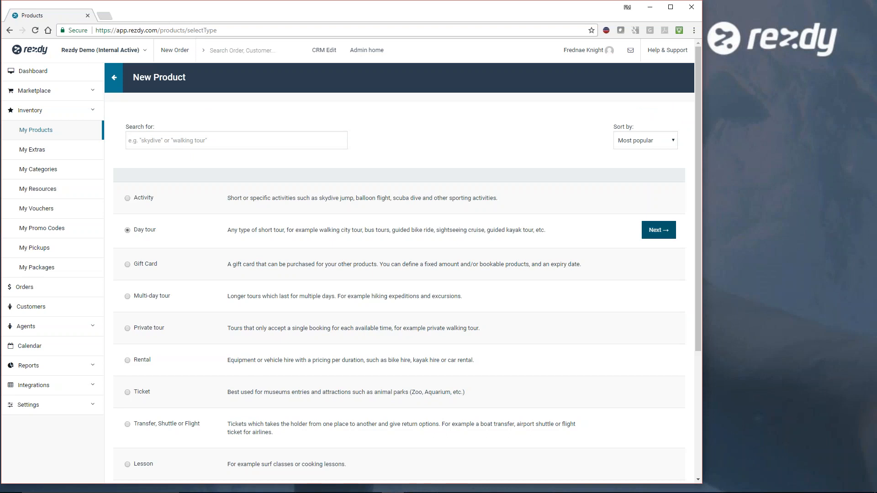
{"action": "left_click", "coordinate": [658, 229]}
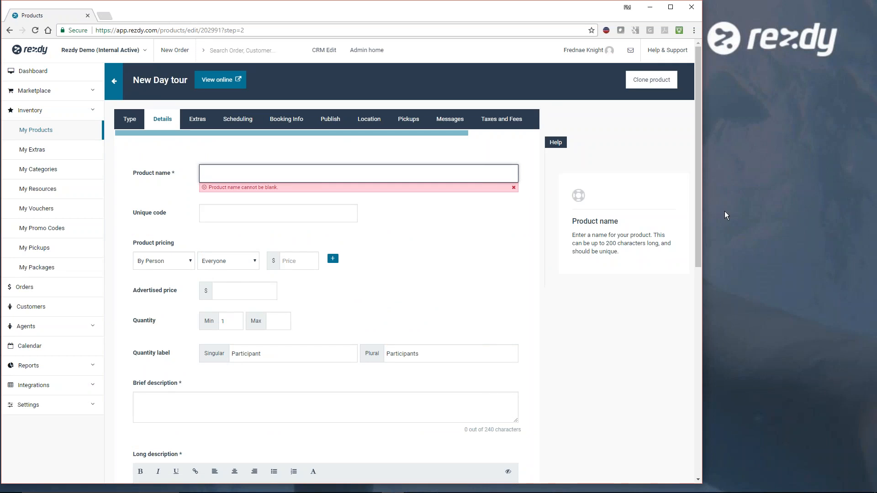
- Set the unique code of the Garden Walking Tour product to GWT
{"action": "left_click", "coordinate": [766, 102]}
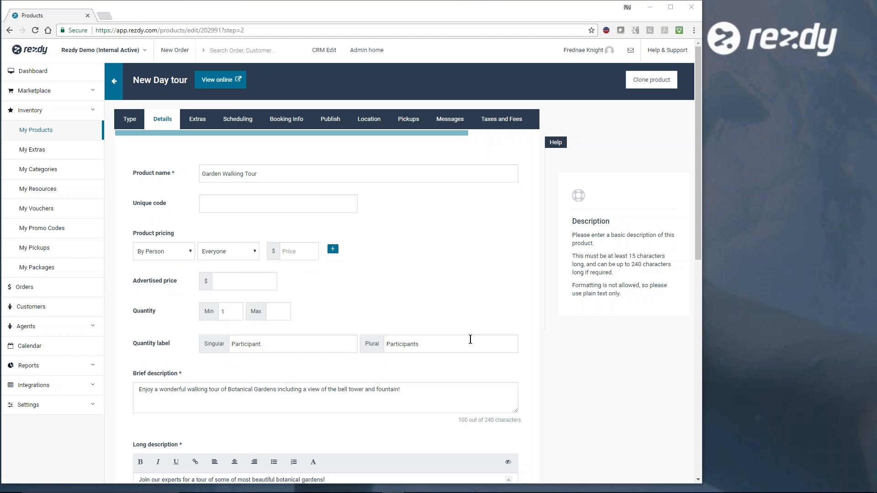
{"action": "left_click", "coordinate": [272, 173]}
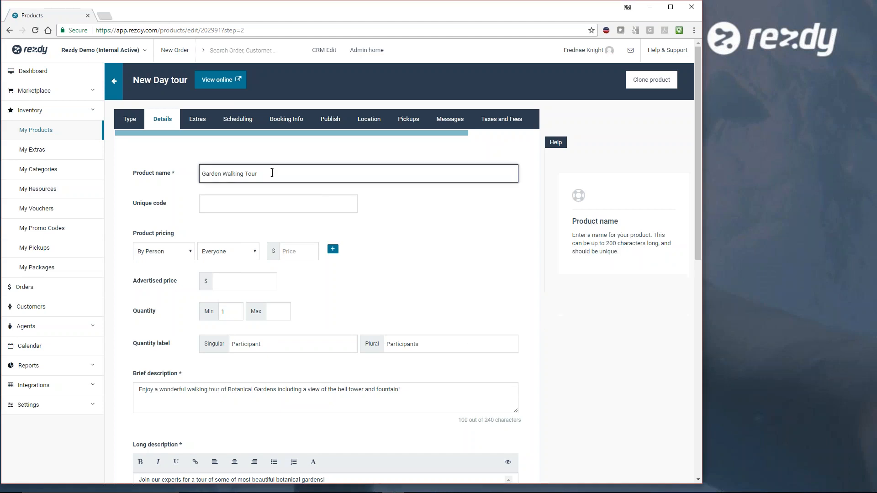
{"action": "left_click", "coordinate": [261, 203]}
{"action": "type", "text": "GWT"}
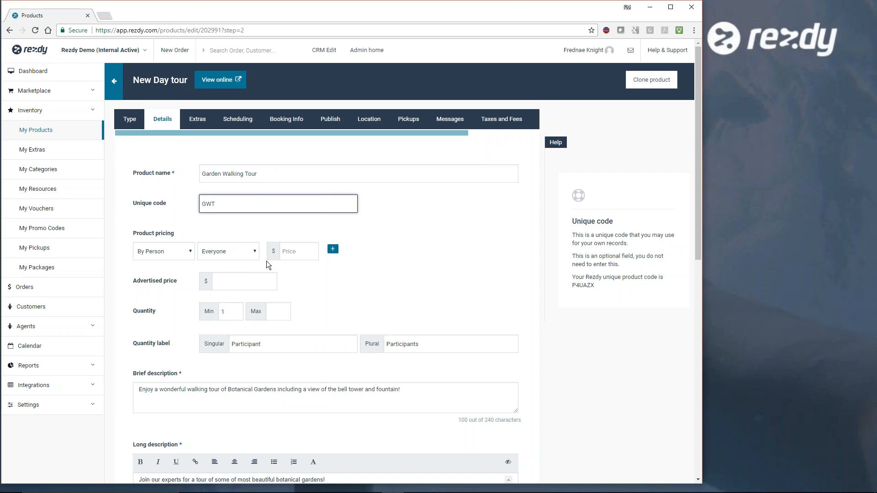
- Keep the product pricing by person and set an Adult price of $40.00
{"action": "left_click", "coordinate": [186, 251]}
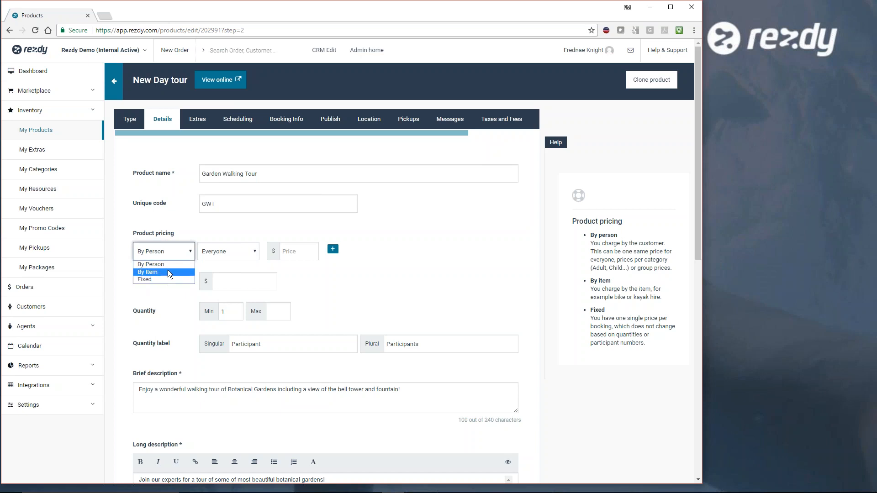
{"action": "left_click", "coordinate": [173, 246]}
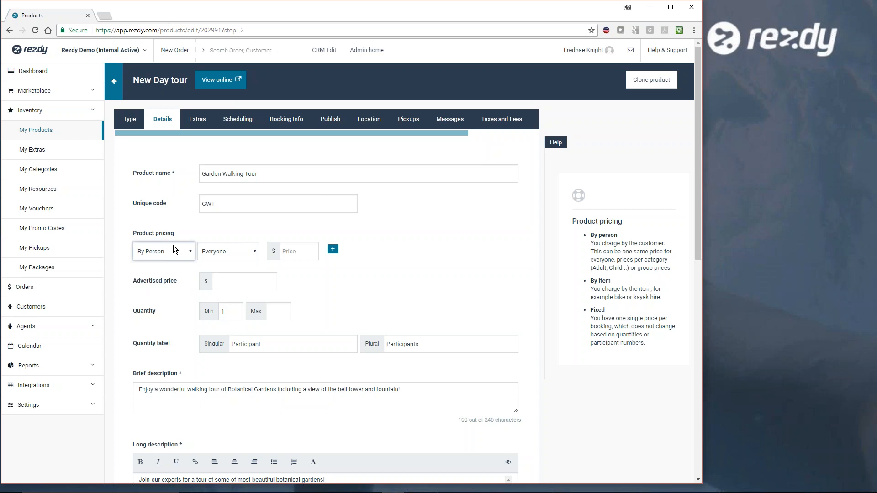
{"action": "left_click", "coordinate": [251, 253]}
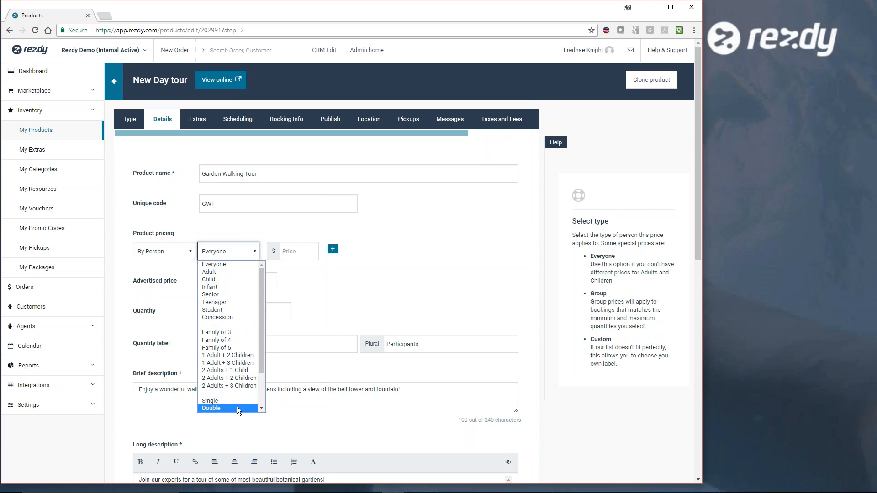
{"action": "left_click", "coordinate": [259, 274]}
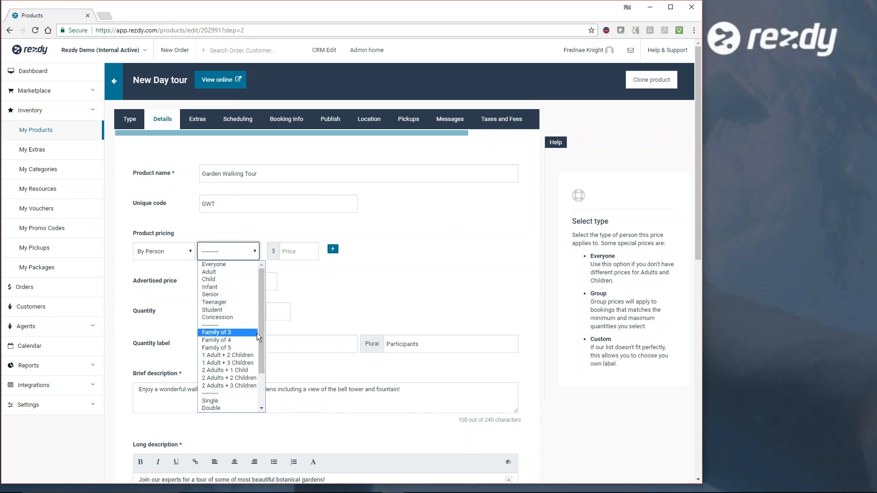
{"action": "left_click", "coordinate": [227, 271]}
{"action": "left_click", "coordinate": [291, 250]}
{"action": "type", "text": "40.00"}
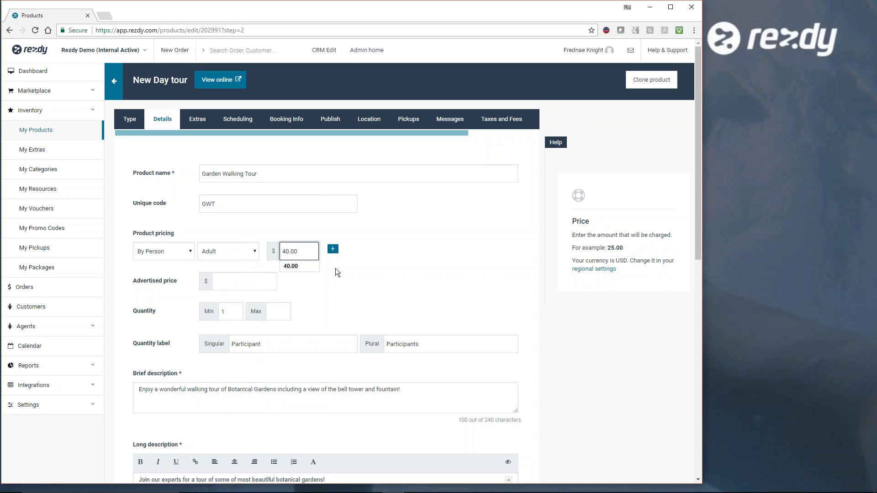
- Add a second price option for Child at $20.00
{"action": "left_click", "coordinate": [333, 249]}
{"action": "left_click", "coordinate": [228, 272]}
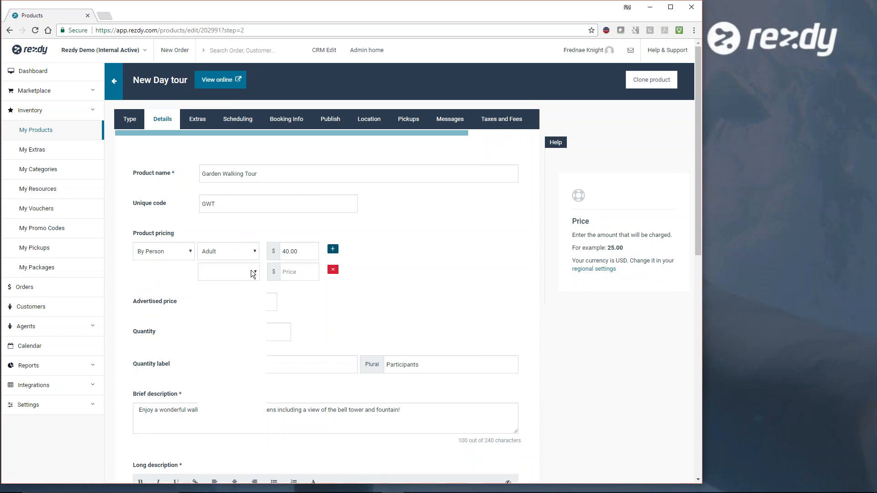
{"action": "left_click", "coordinate": [228, 298]}
{"action": "left_click", "coordinate": [293, 273]}
{"action": "type", "text": "20.00"}
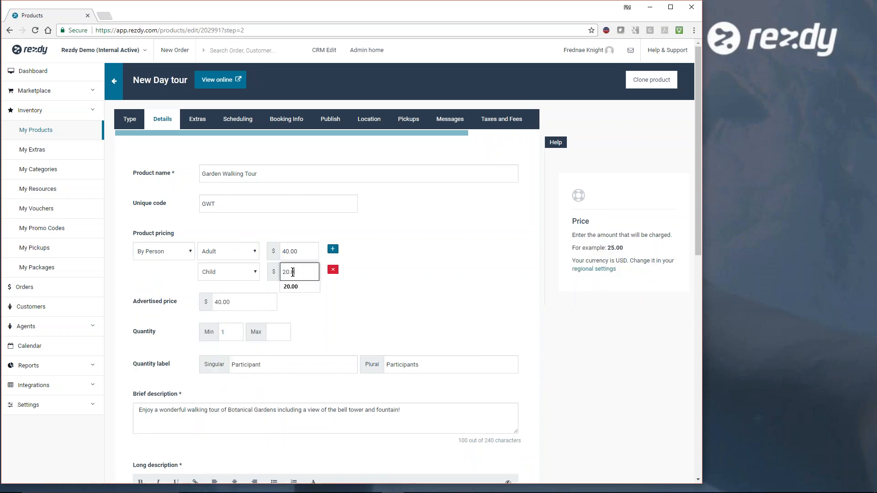
{"action": "left_click", "coordinate": [325, 317]}
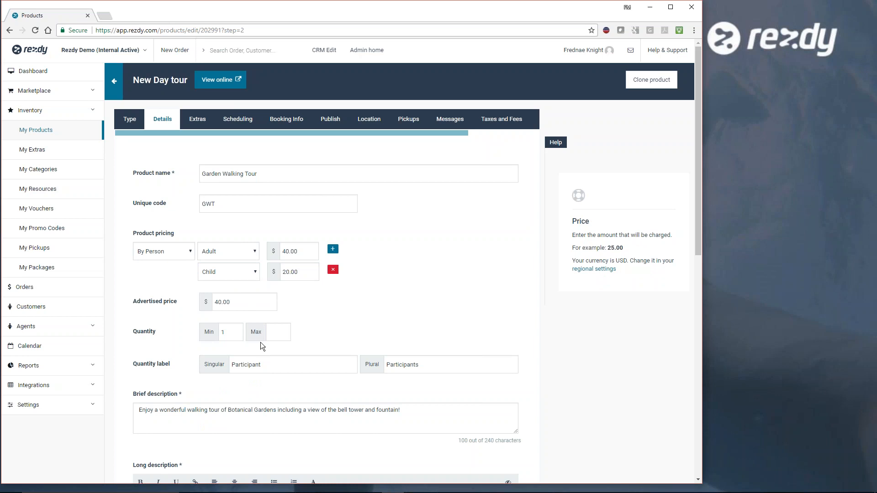
- Set the maximum quantity per booking to 20
{"action": "left_click", "coordinate": [236, 332]}
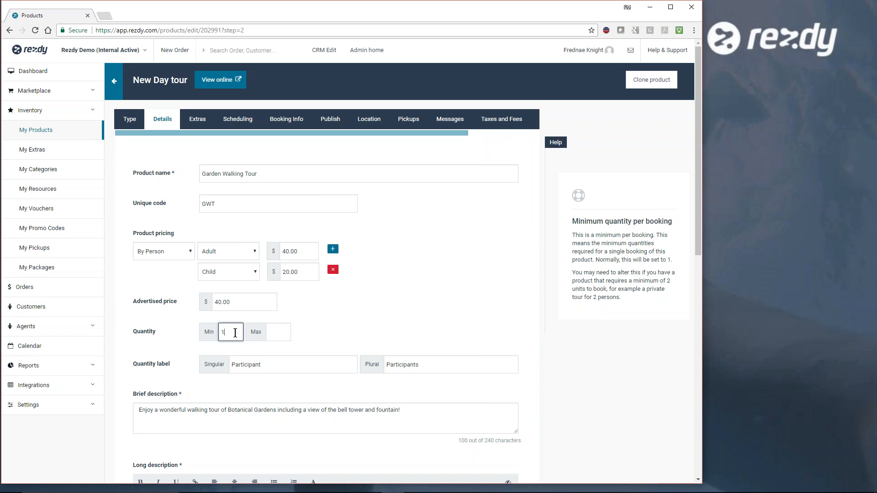
{"action": "left_click", "coordinate": [283, 333]}
{"action": "type", "text": "20"}
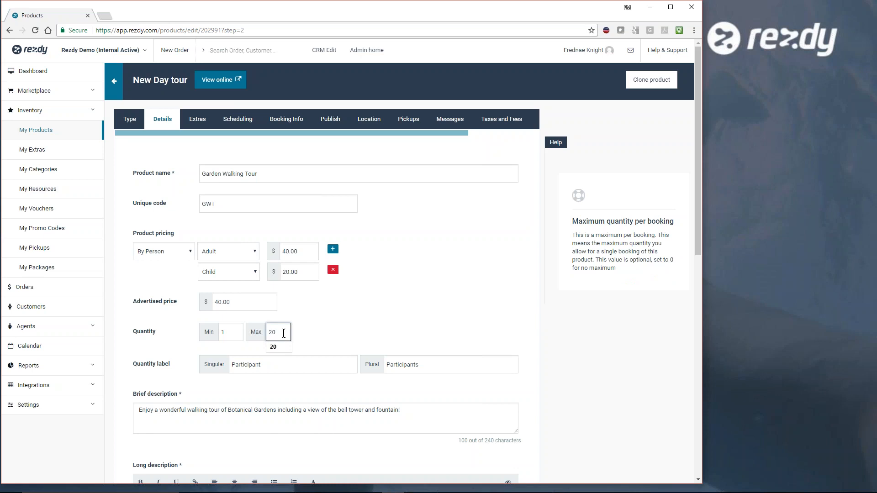
{"action": "left_click", "coordinate": [314, 326]}
- Try a minimum quantity per booking of 2 and set it back to 1
{"action": "left_click", "coordinate": [230, 333]}
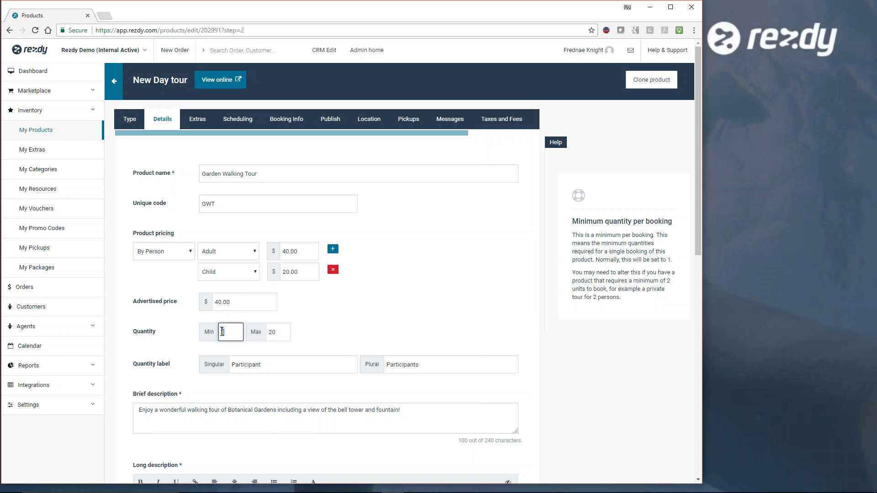
{"action": "type", "text": "2"}
{"action": "double_click", "coordinate": [224, 328]}
{"action": "type", "text": "1"}
{"action": "left_click", "coordinate": [356, 322]}
- Make the opening line of the long description, "Join our experts for a tour of some of most beautiful botanical gardens!", bold
{"action": "scroll", "coordinate": [358, 325], "scroll_direction": "down", "scroll_amount": 2}
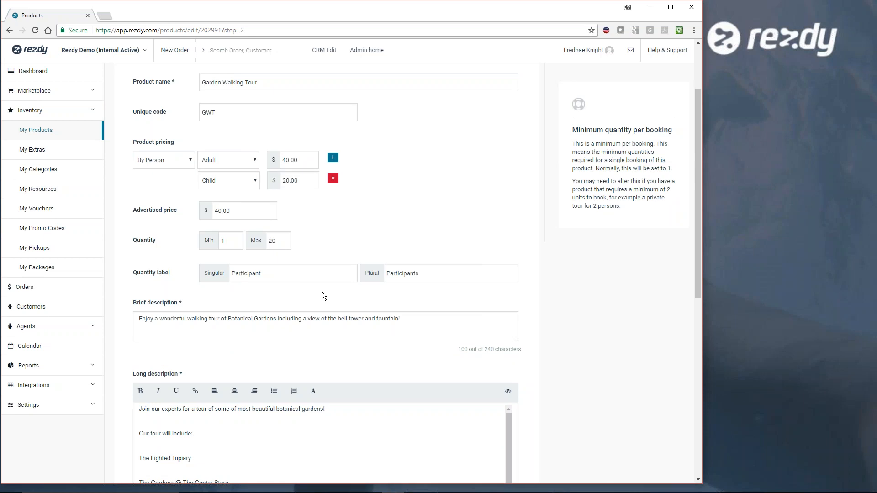
{"action": "scroll", "coordinate": [340, 300], "scroll_direction": "down", "scroll_amount": 3}
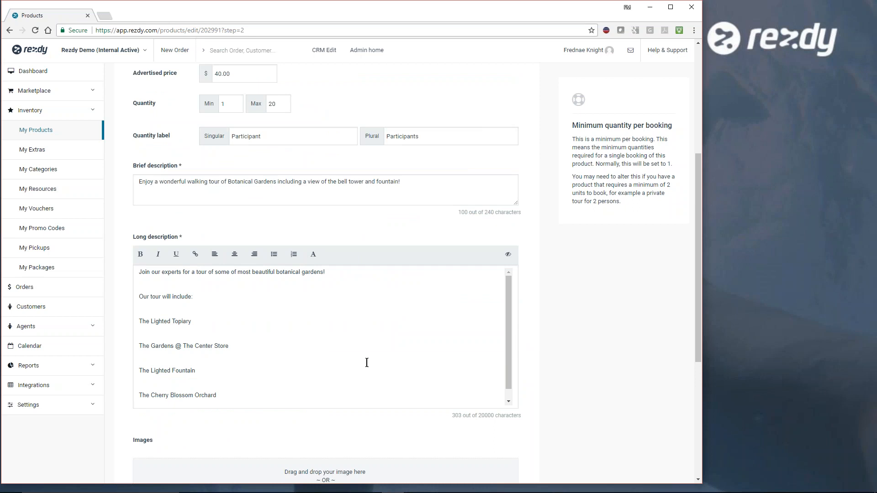
{"action": "scroll", "coordinate": [315, 343], "scroll_direction": "down", "scroll_amount": 1}
{"action": "scroll", "coordinate": [315, 343], "scroll_direction": "up", "scroll_amount": 1}
{"action": "triple_click", "coordinate": [139, 273]}
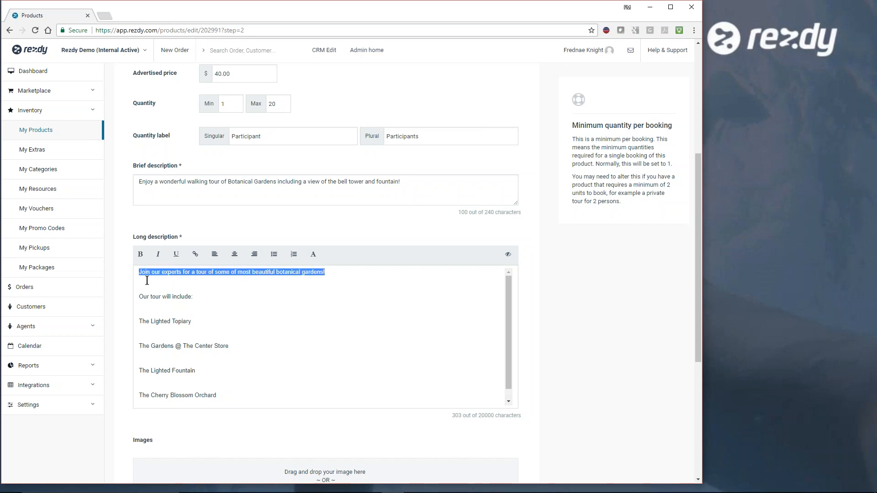
{"action": "left_click", "coordinate": [141, 254]}
{"action": "left_click", "coordinate": [255, 321]}
- Format the four attractions in the long description as a bulleted list and remove the blank line above it
{"action": "scroll", "coordinate": [255, 322], "scroll_direction": "down", "scroll_amount": 1}
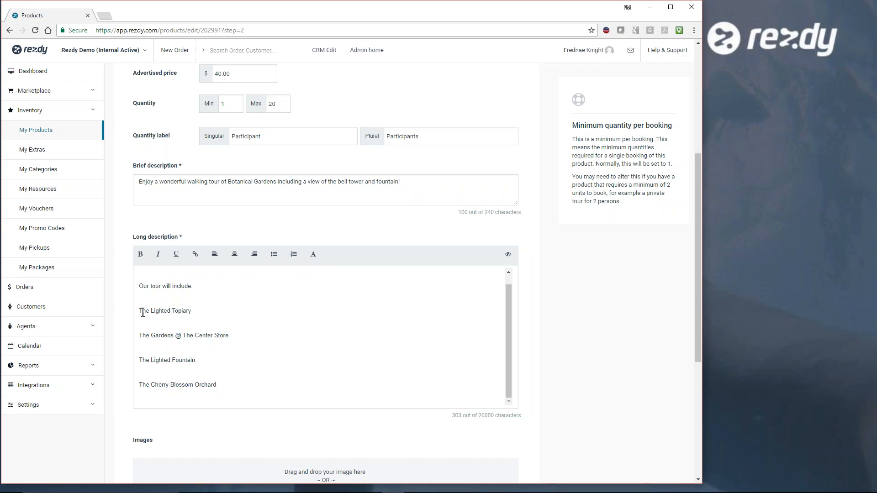
{"action": "left_click_drag", "start_coordinate": [139, 311], "coordinate": [246, 370]}
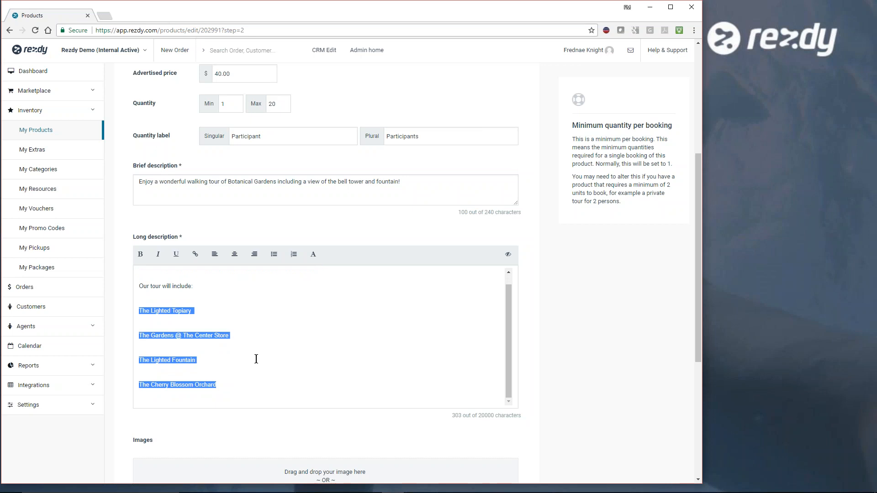
{"action": "left_click", "coordinate": [274, 254]}
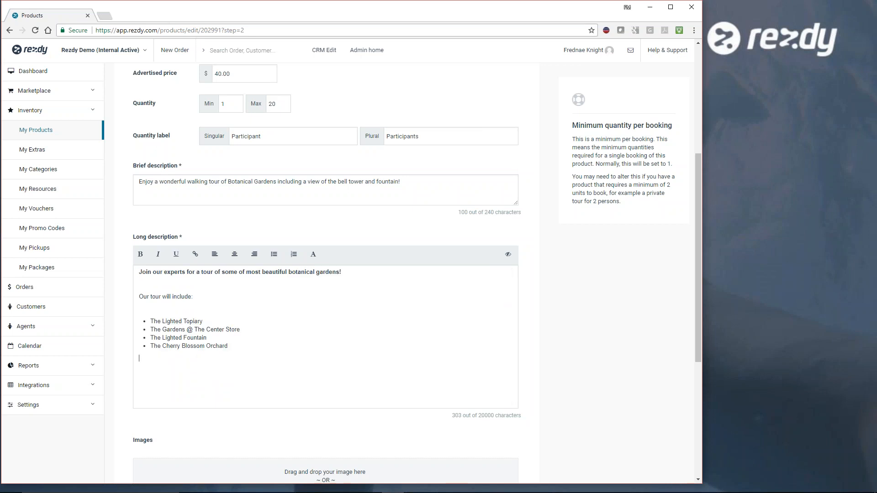
{"action": "left_click", "coordinate": [192, 310]}
{"action": "key", "text": "Delete"}
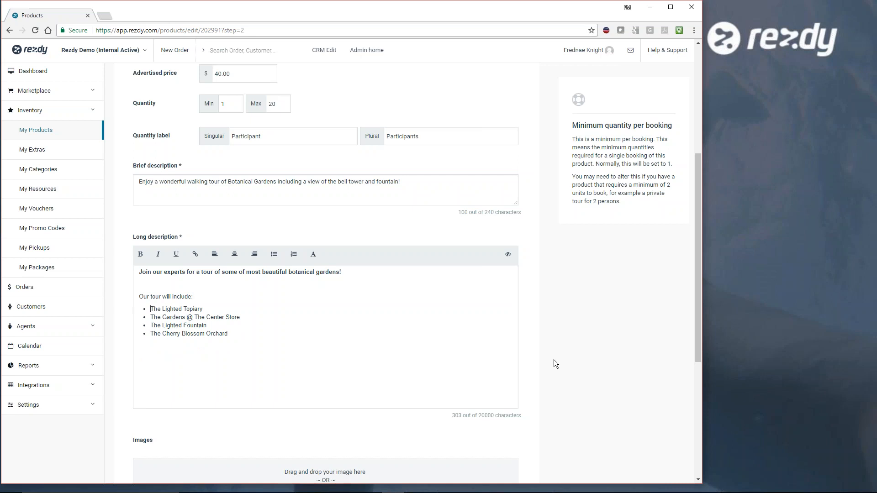
- Make the photo of the horse statue the product's cover image by moving it to the first position
{"action": "scroll", "coordinate": [555, 361], "scroll_direction": "down", "scroll_amount": 2}
{"action": "scroll", "coordinate": [563, 360], "scroll_direction": "down", "scroll_amount": 3}
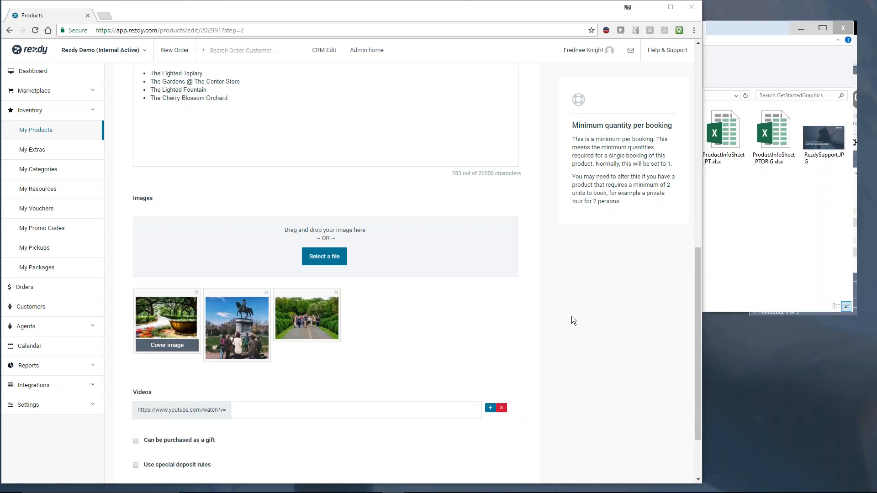
{"action": "scroll", "coordinate": [571, 316], "scroll_direction": "down", "scroll_amount": 1}
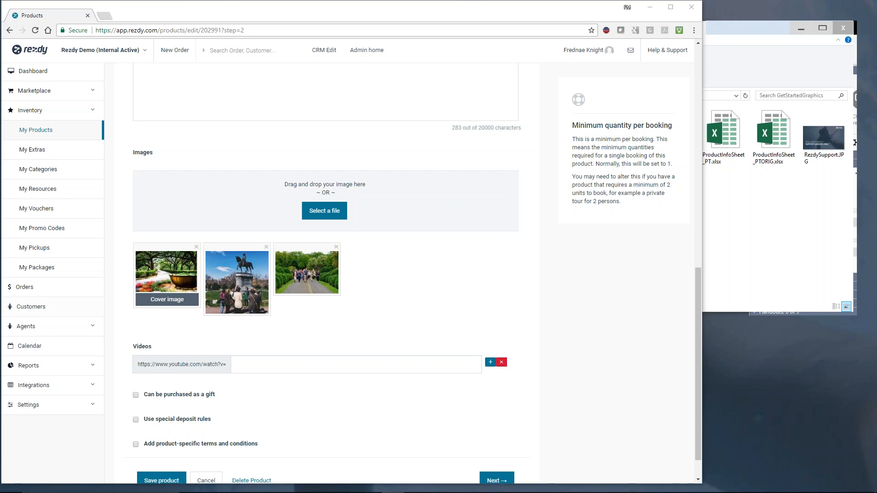
{"action": "left_click_drag", "start_coordinate": [242, 300], "coordinate": [137, 237]}
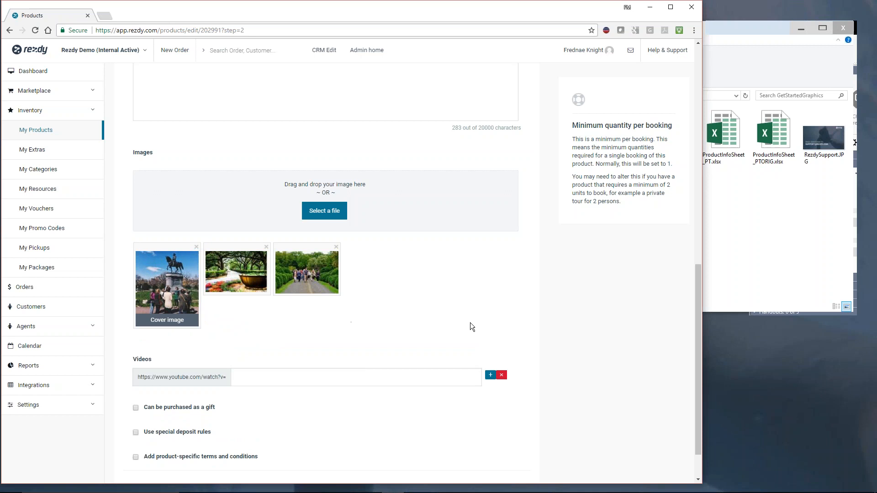
{"action": "left_click", "coordinate": [760, 91]}
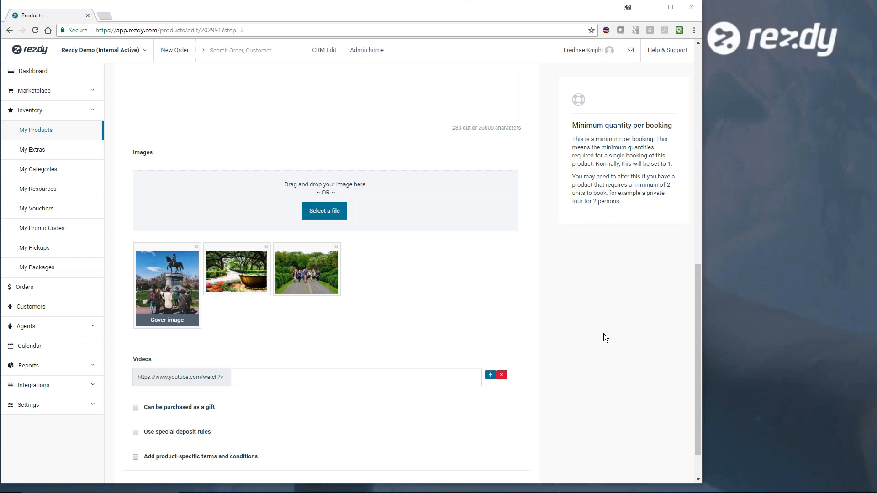
- Look over the completed product details and continue to the extras step
{"action": "scroll", "coordinate": [604, 338], "scroll_direction": "down", "scroll_amount": 1}
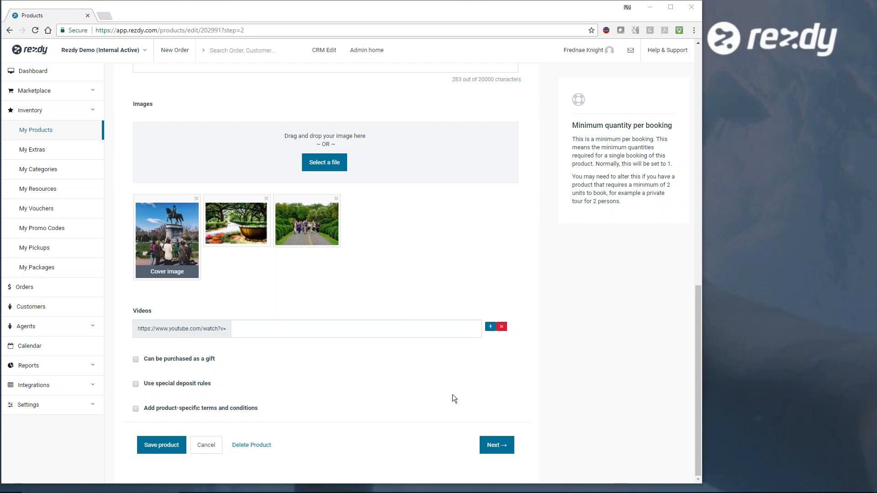
{"action": "scroll", "coordinate": [521, 386], "scroll_direction": "up", "scroll_amount": 15}
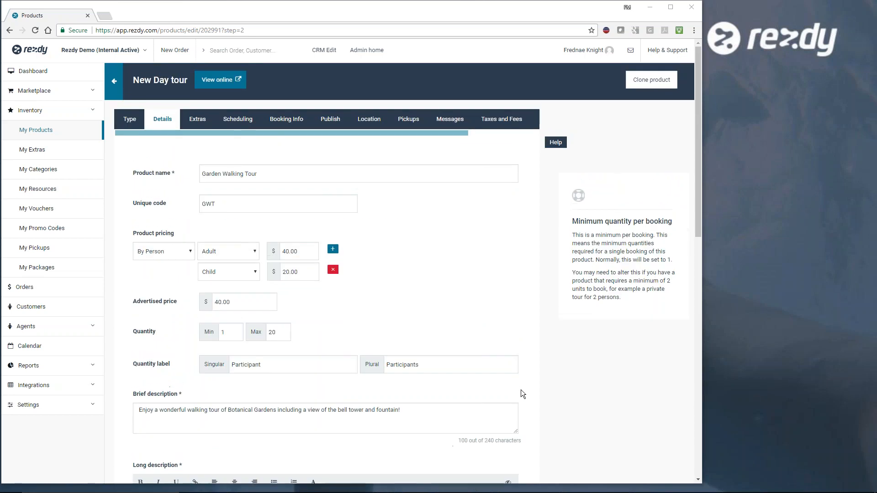
{"action": "scroll", "coordinate": [523, 394], "scroll_direction": "down", "scroll_amount": 15}
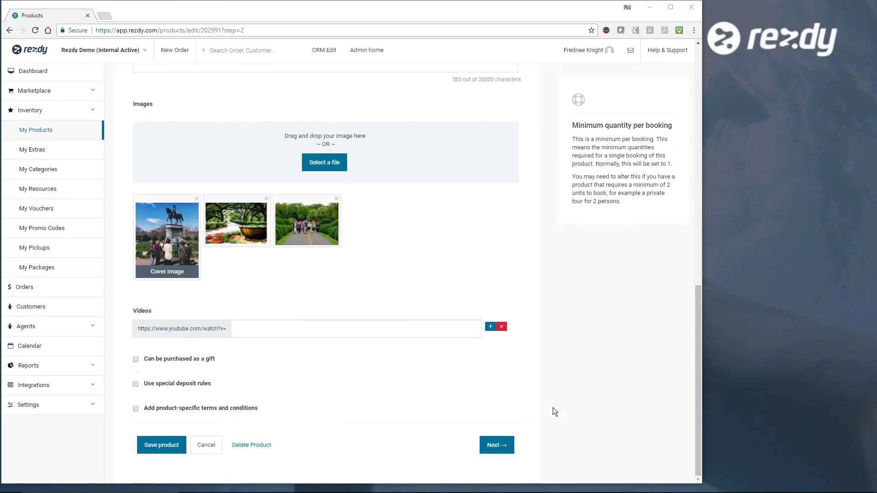
{"action": "left_click", "coordinate": [491, 448]}
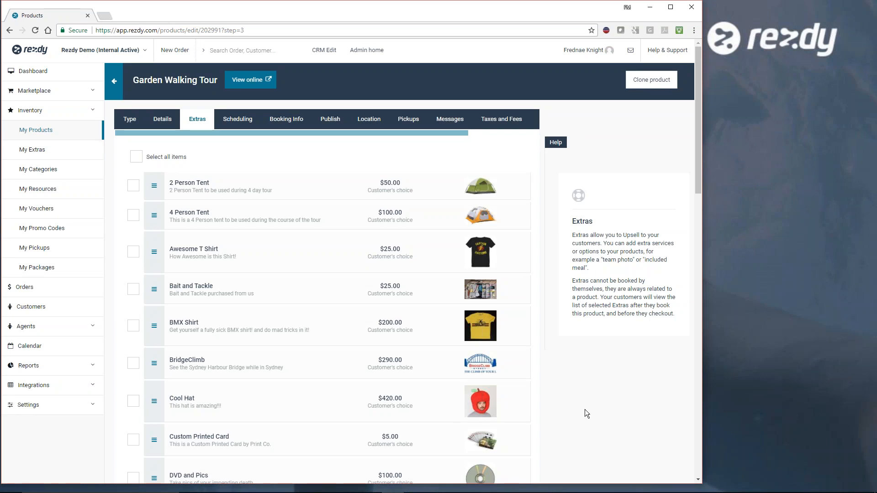
- Browse the available extras and add the Awesome T Shirt to the Garden Walking Tour
{"action": "scroll", "coordinate": [542, 195], "scroll_direction": "down", "scroll_amount": 12}
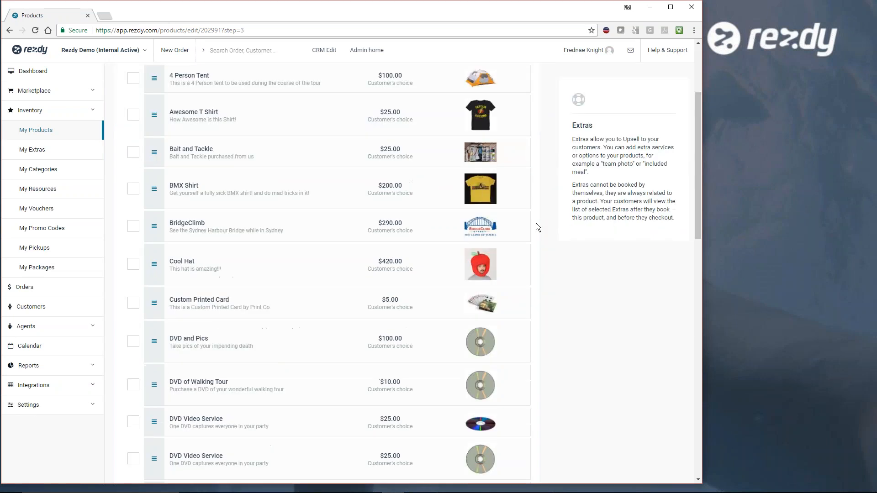
{"action": "scroll", "coordinate": [545, 277], "scroll_direction": "down", "scroll_amount": 8}
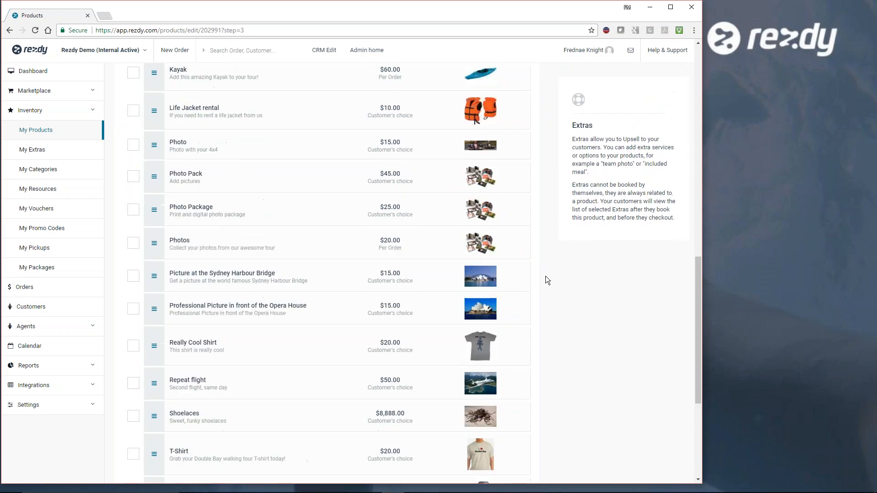
{"action": "scroll", "coordinate": [543, 276], "scroll_direction": "up", "scroll_amount": 6}
{"action": "scroll", "coordinate": [543, 276], "scroll_direction": "up", "scroll_amount": 14}
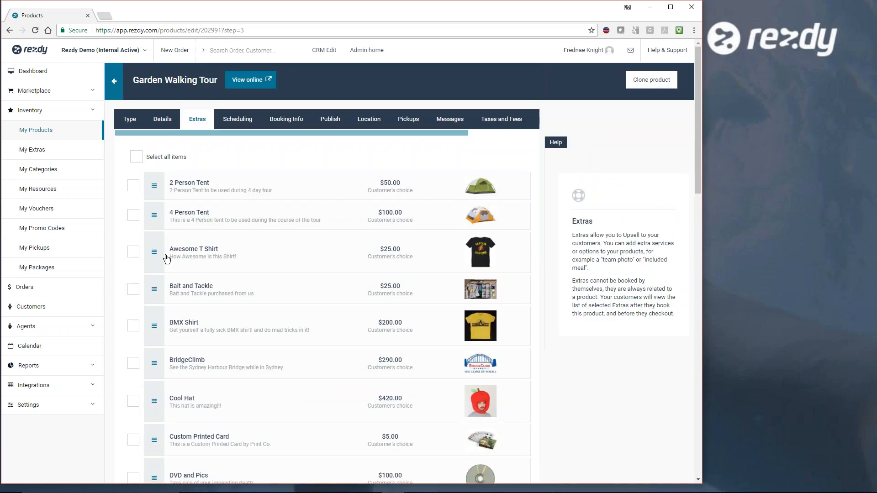
{"action": "left_click", "coordinate": [131, 256]}
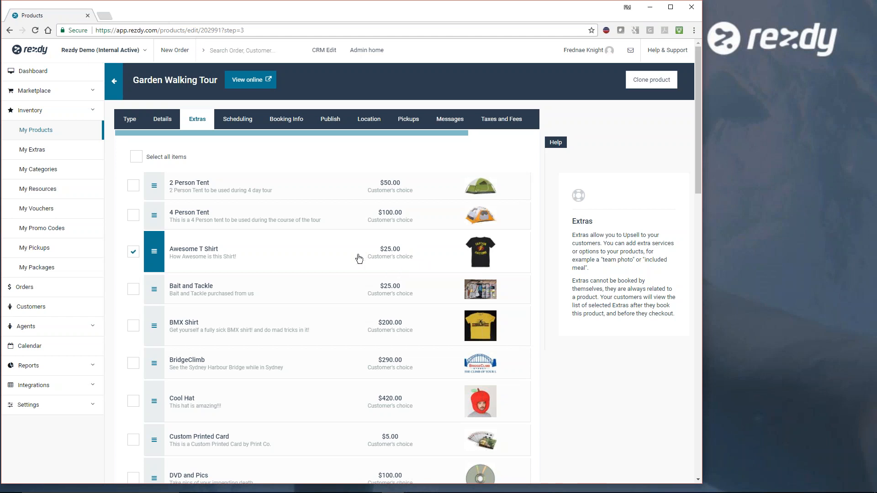
- Continue past the rest of the extras list to the product's scheduling settings
{"action": "scroll", "coordinate": [548, 331], "scroll_direction": "down", "scroll_amount": 6}
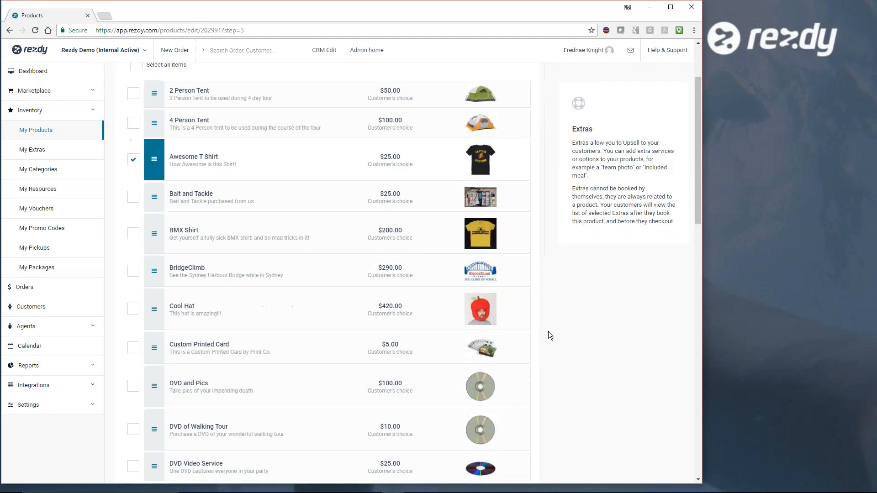
{"action": "scroll", "coordinate": [549, 335], "scroll_direction": "down", "scroll_amount": 4}
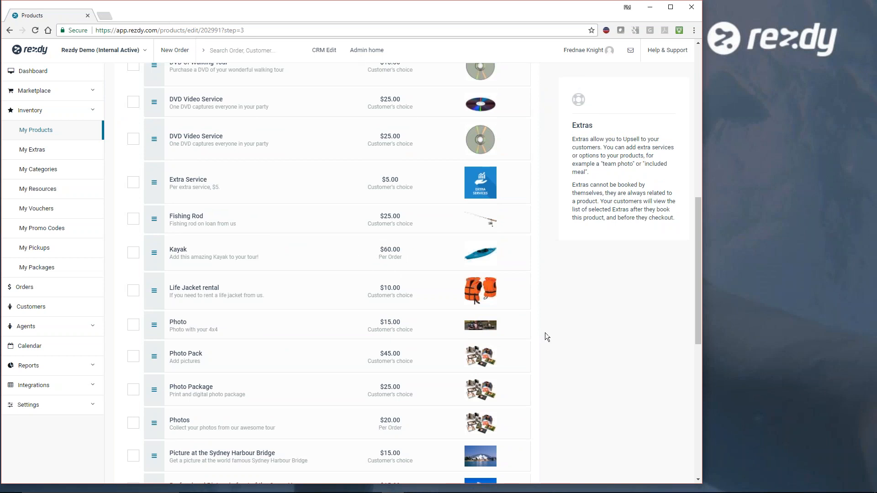
{"action": "scroll", "coordinate": [548, 330], "scroll_direction": "down", "scroll_amount": 1}
{"action": "scroll", "coordinate": [554, 328], "scroll_direction": "down", "scroll_amount": 6}
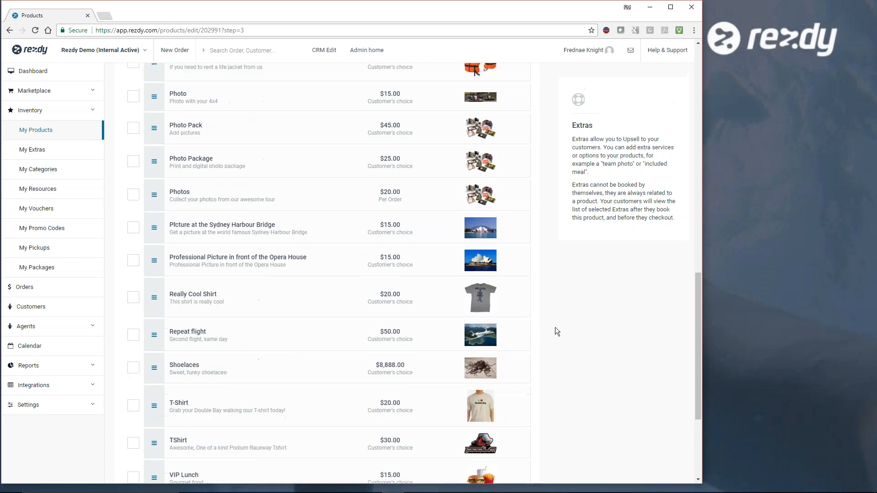
{"action": "scroll", "coordinate": [555, 327], "scroll_direction": "down", "scroll_amount": 2}
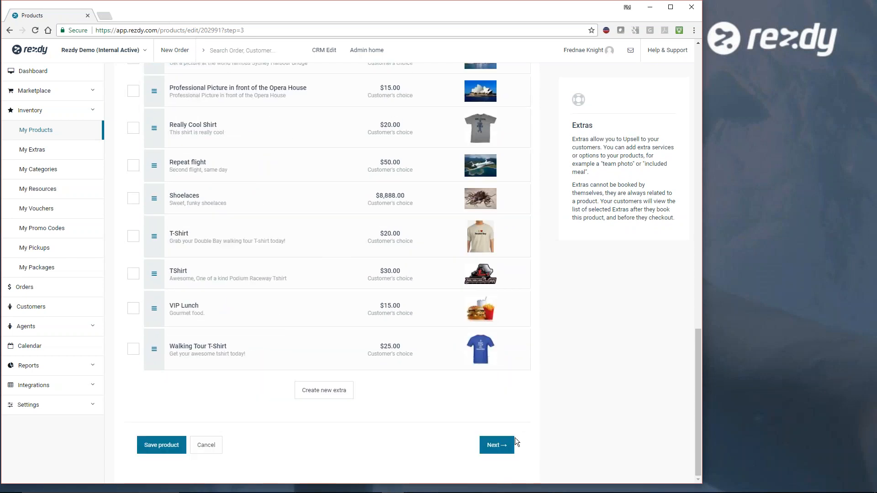
{"action": "left_click", "coordinate": [501, 449]}
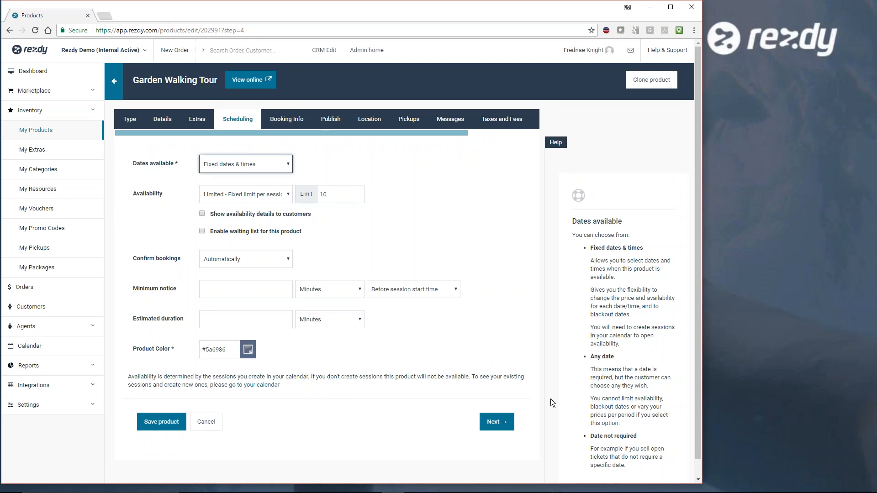
- Keep the dates available as Fixed dates & times and the availability as Limited - Fixed limit per session, with a limit of 20
{"action": "left_click", "coordinate": [287, 168]}
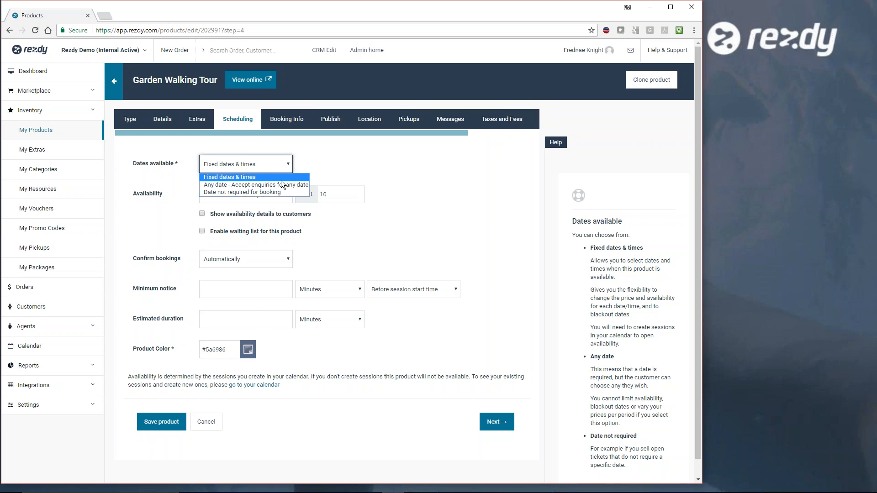
{"action": "left_click", "coordinate": [281, 176]}
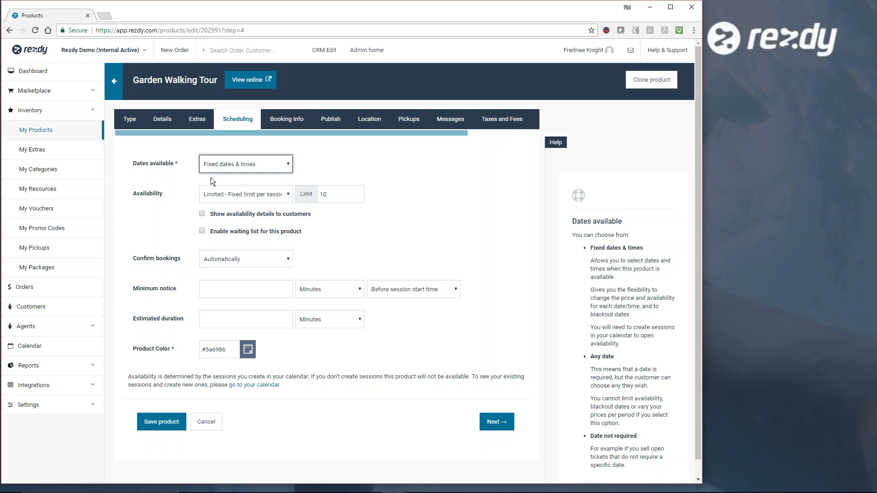
{"action": "left_click", "coordinate": [286, 194]}
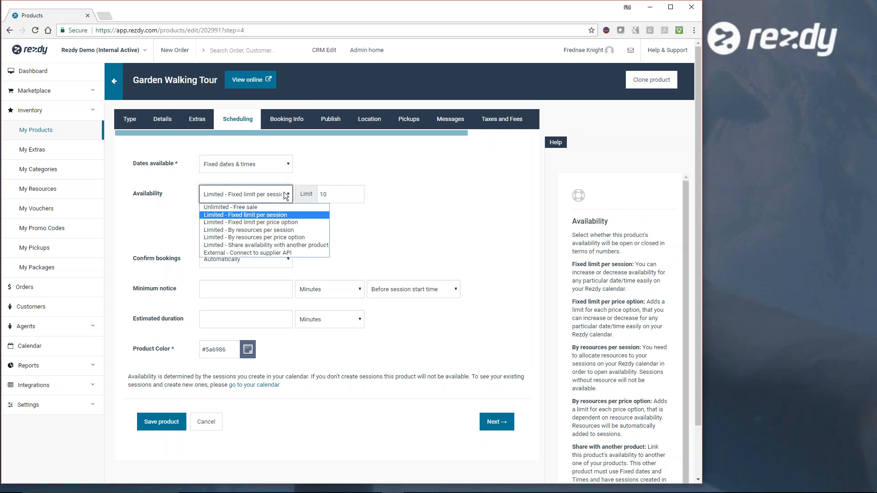
{"action": "left_click", "coordinate": [270, 215]}
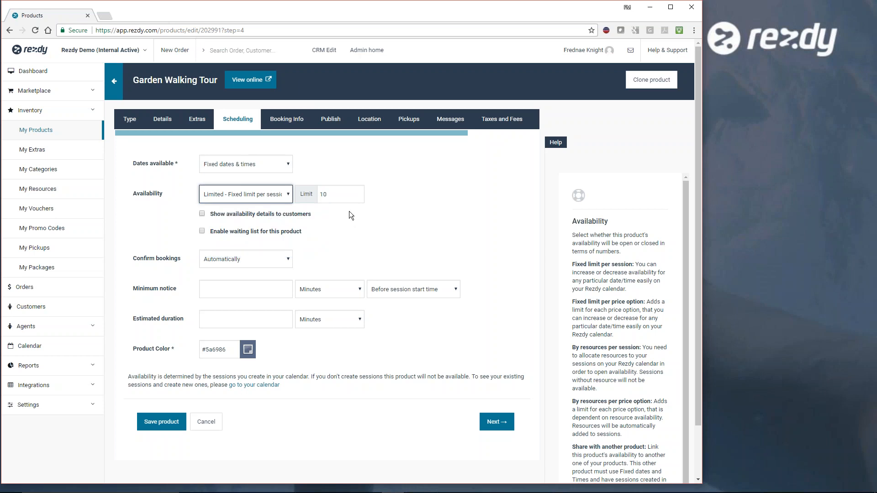
{"action": "double_click", "coordinate": [326, 196]}
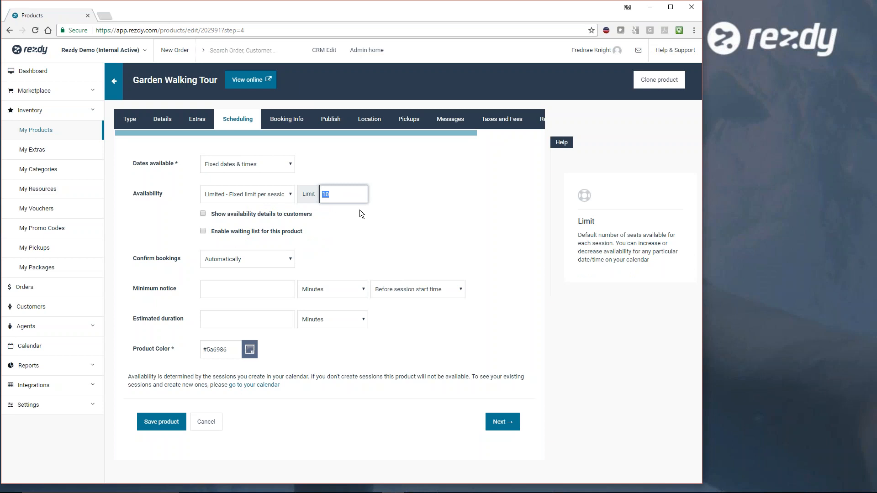
{"action": "type", "text": "20"}
- Show availability details to customers and enable the waiting list for this product
{"action": "left_click", "coordinate": [203, 214]}
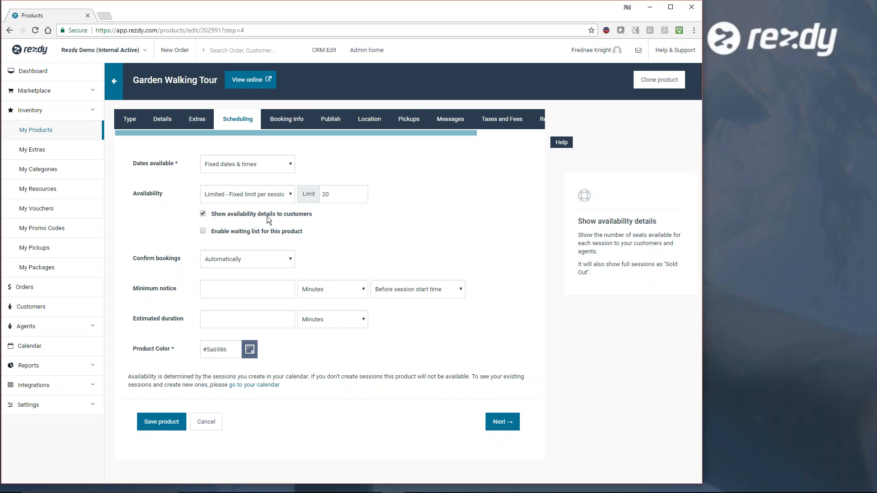
{"action": "left_click", "coordinate": [336, 192]}
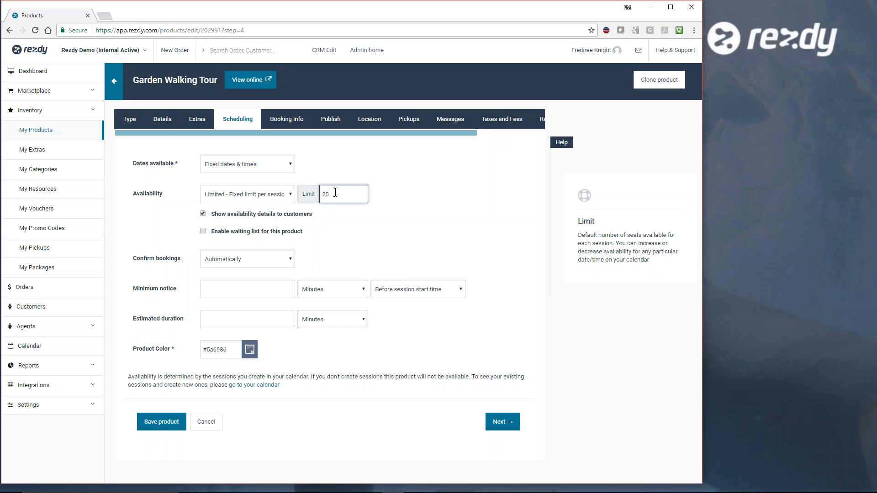
{"action": "left_click", "coordinate": [203, 231]}
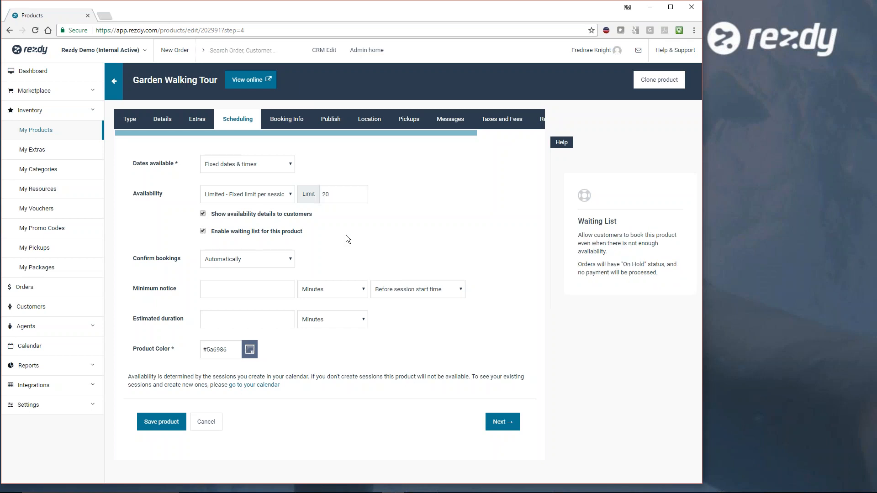
- Check the session limit and the booking confirmation options, keeping bookings confirmed Automatically
{"action": "left_click", "coordinate": [337, 194]}
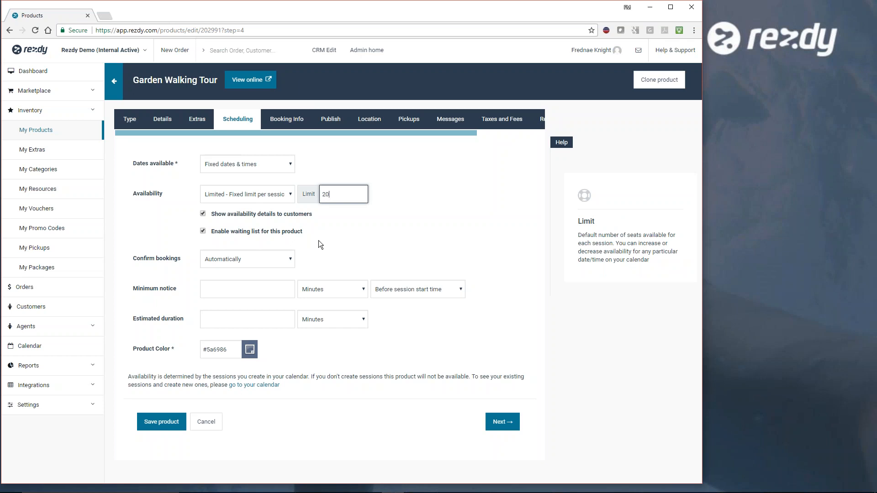
{"action": "left_click", "coordinate": [287, 260]}
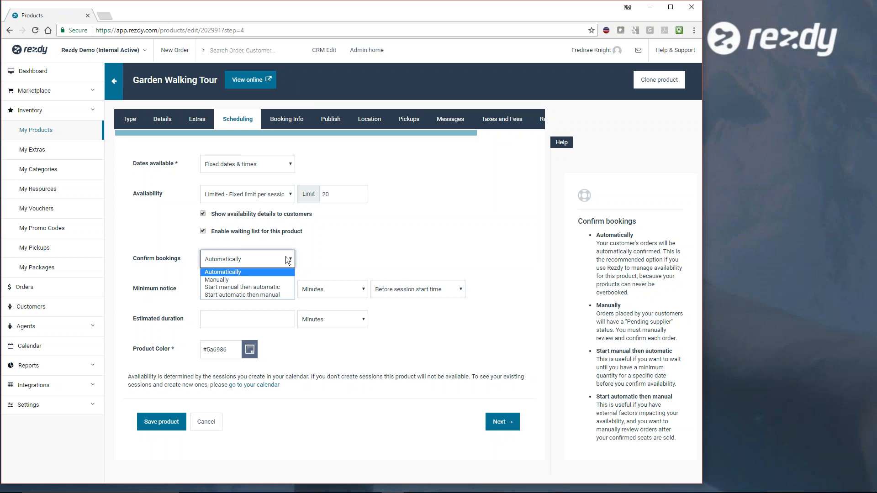
{"action": "left_click", "coordinate": [426, 320]}
- Set the product's minimum notice to 24 Hours before session start time
{"action": "left_click", "coordinate": [273, 285]}
{"action": "type", "text": "24"}
{"action": "left_click", "coordinate": [398, 315]}
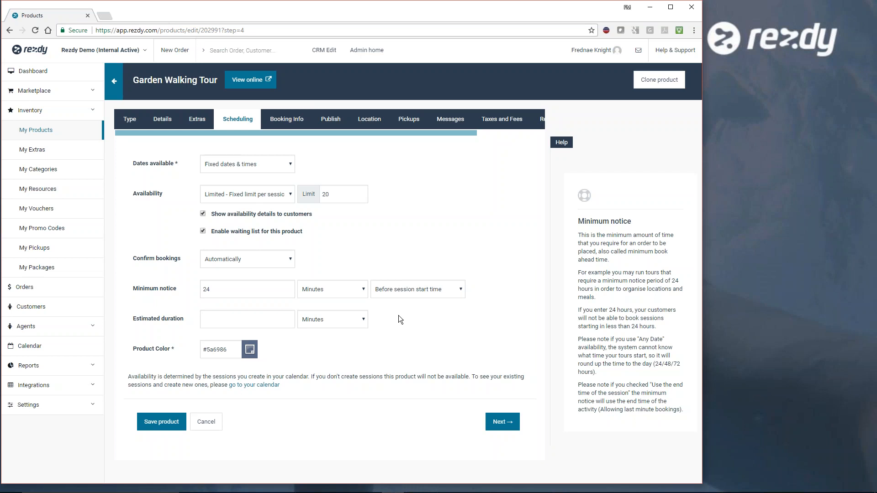
{"action": "left_click", "coordinate": [358, 289]}
{"action": "left_click", "coordinate": [331, 306]}
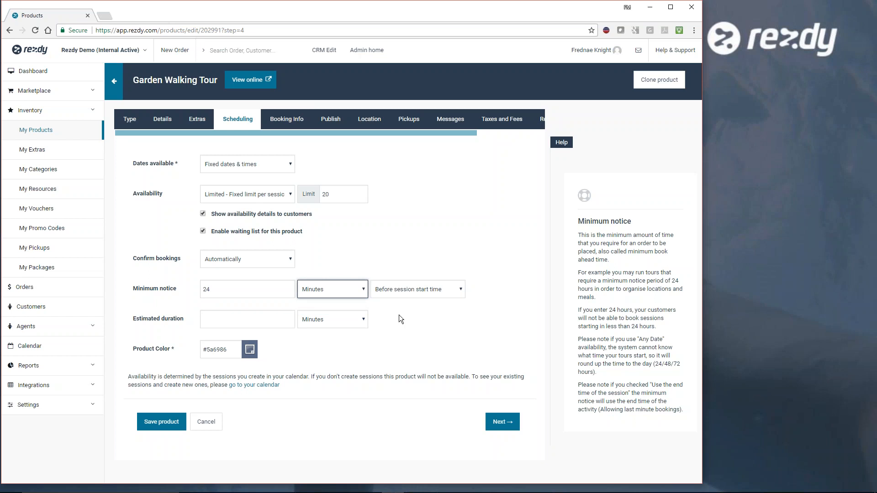
{"action": "left_click", "coordinate": [365, 294]}
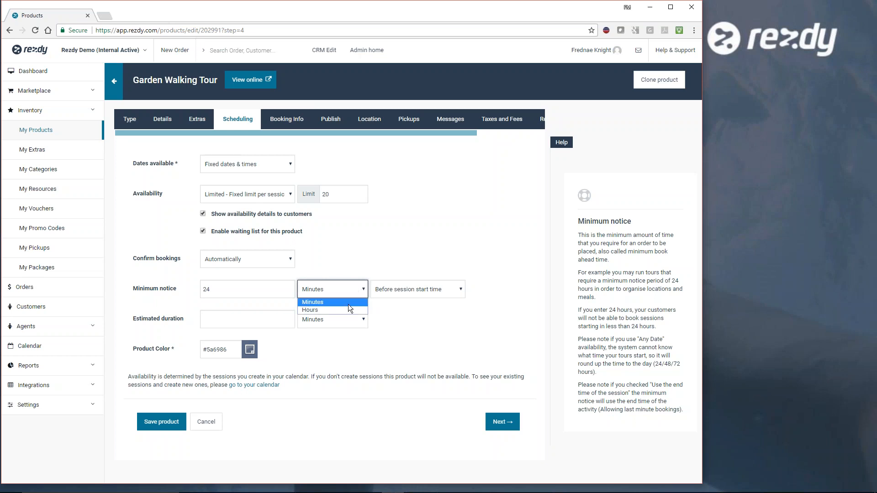
{"action": "left_click", "coordinate": [345, 308]}
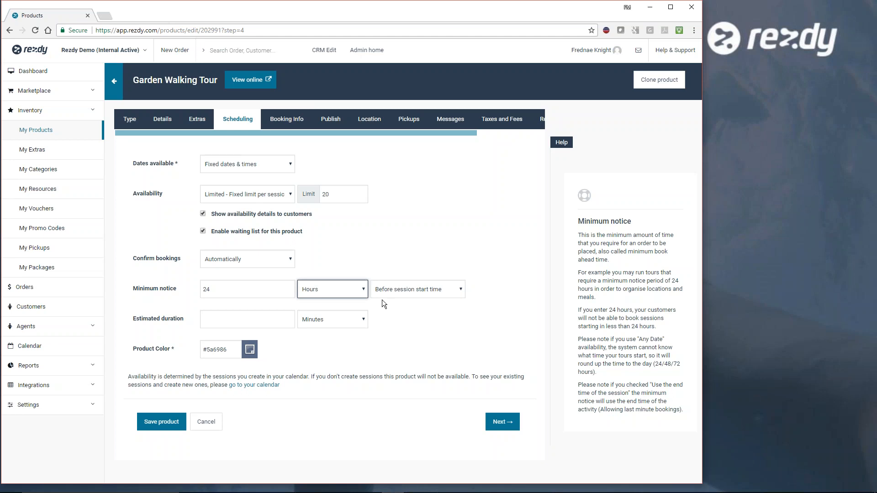
- Set the estimated duration to 2 Hours and continue to the product's booking information
{"action": "left_click", "coordinate": [275, 321]}
{"action": "type", "text": "2"}
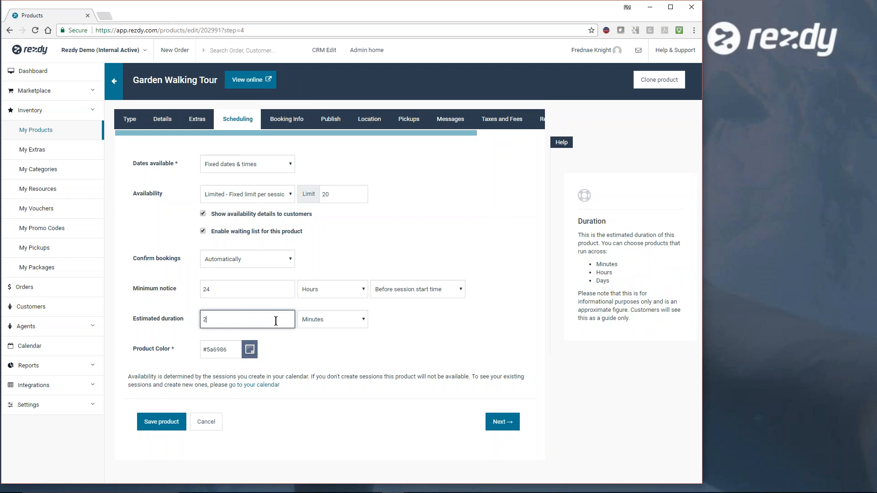
{"action": "left_click", "coordinate": [362, 320]}
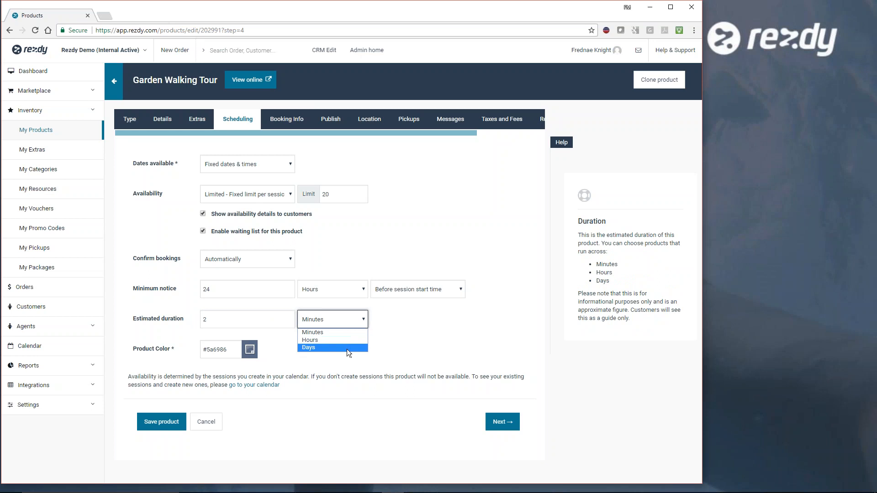
{"action": "left_click", "coordinate": [348, 341]}
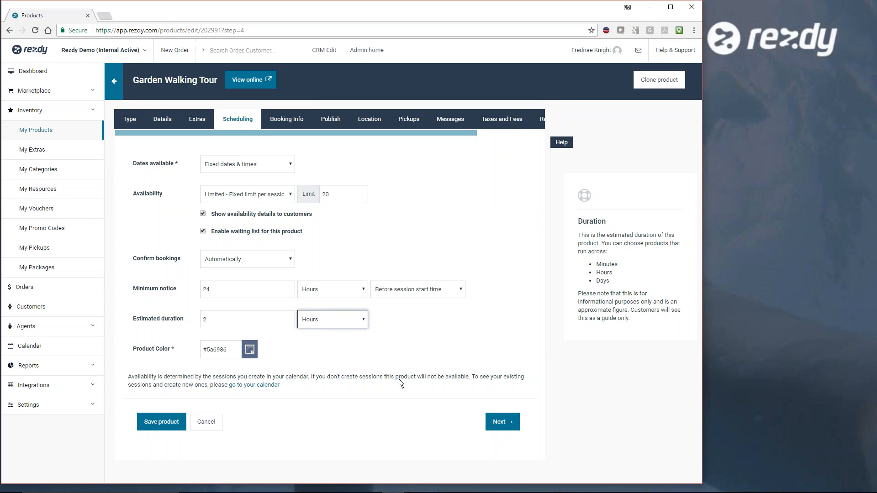
{"action": "left_click", "coordinate": [501, 423]}
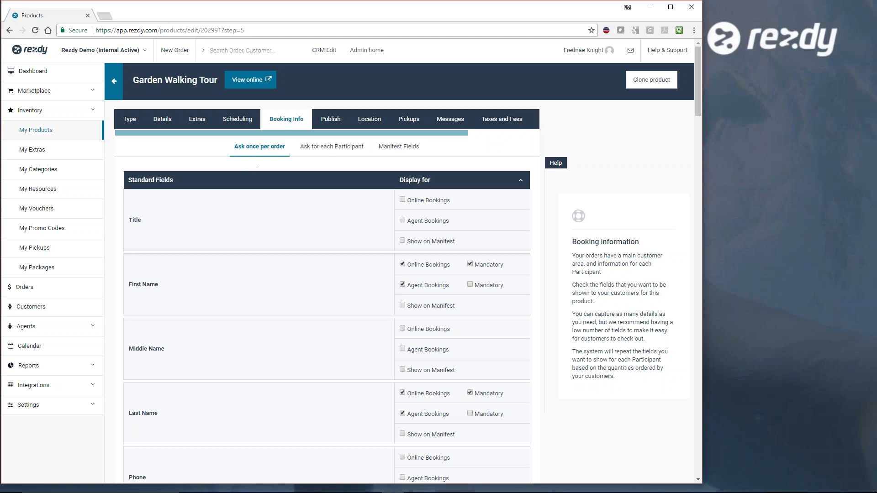
- Look through the standard fields asked once per order, switching the Title field's online bookings display on and off
{"action": "scroll", "coordinate": [338, 242], "scroll_direction": "down", "scroll_amount": 5}
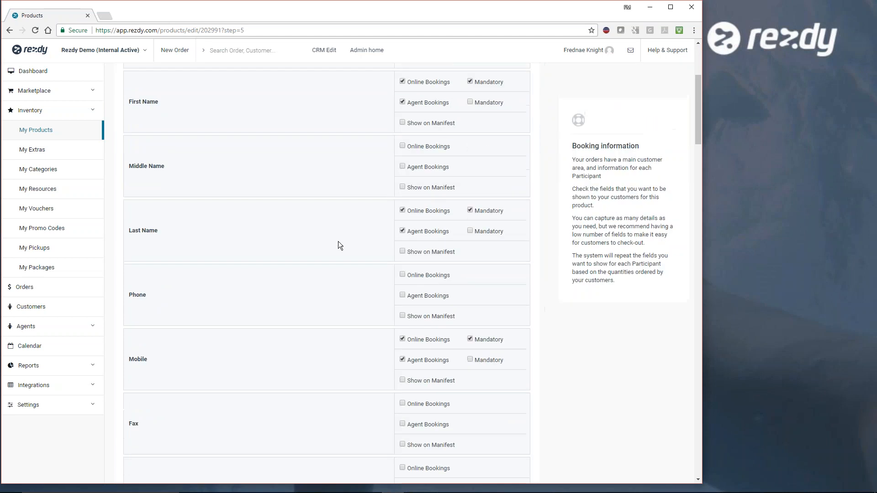
{"action": "scroll", "coordinate": [338, 241], "scroll_direction": "down", "scroll_amount": 5}
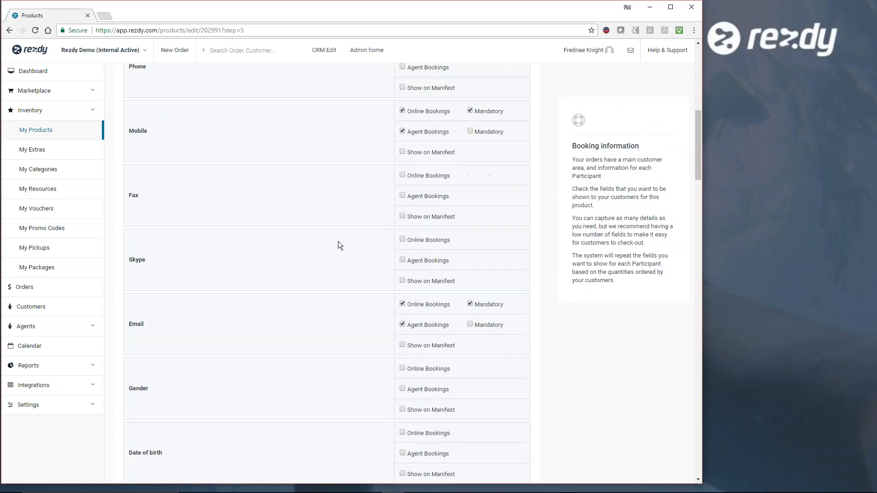
{"action": "scroll", "coordinate": [338, 241], "scroll_direction": "down", "scroll_amount": 7}
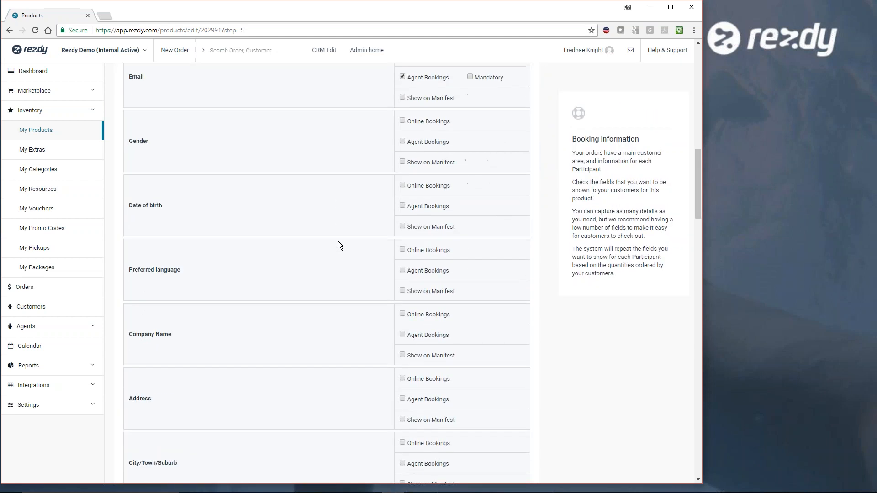
{"action": "scroll", "coordinate": [338, 241], "scroll_direction": "up", "scroll_amount": 12}
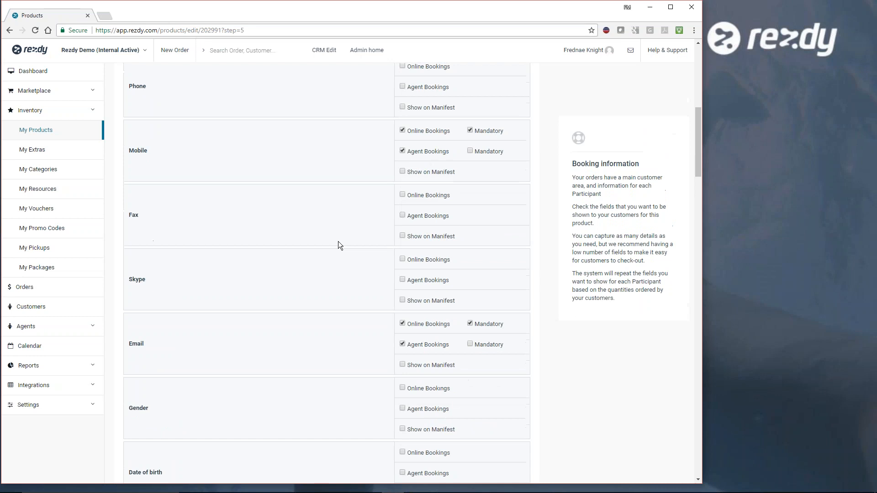
{"action": "scroll", "coordinate": [338, 241], "scroll_direction": "up", "scroll_amount": 5}
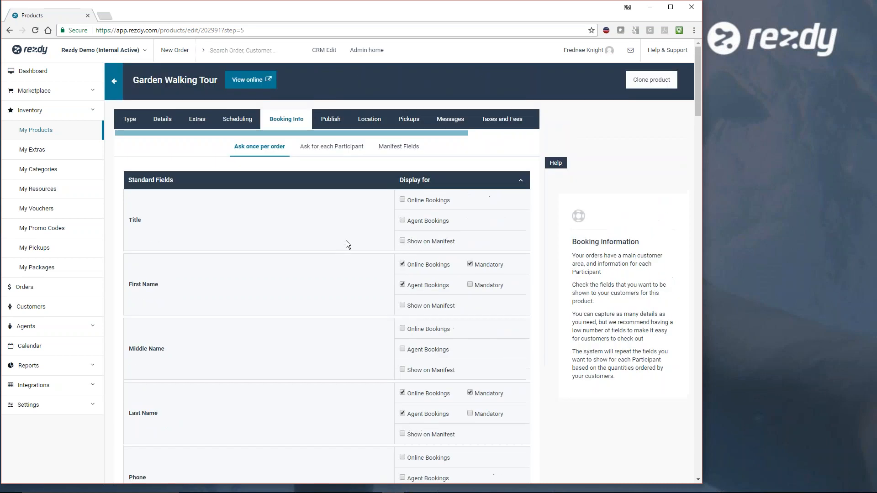
{"action": "left_click", "coordinate": [402, 200]}
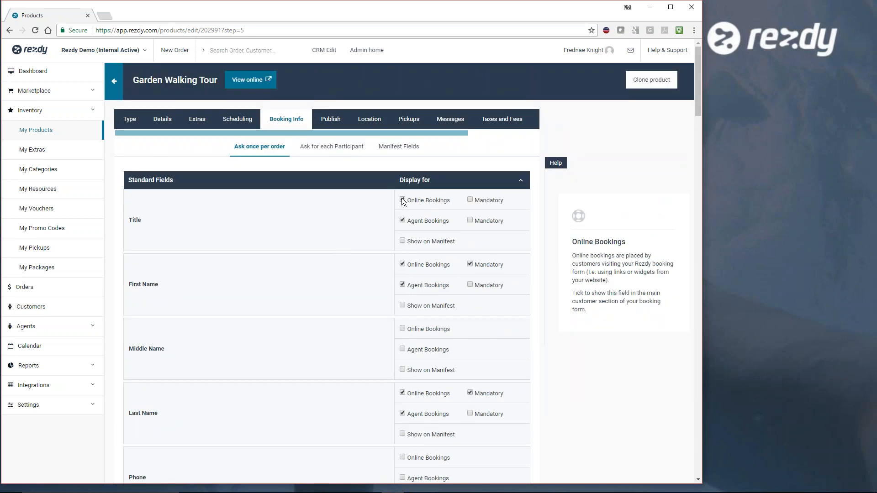
{"action": "left_click", "coordinate": [402, 200]}
- Examine the remaining standard fields and the custom fields that can be asked once per order
{"action": "scroll", "coordinate": [322, 250], "scroll_direction": "down", "scroll_amount": 13}
{"action": "scroll", "coordinate": [322, 254], "scroll_direction": "down", "scroll_amount": 15}
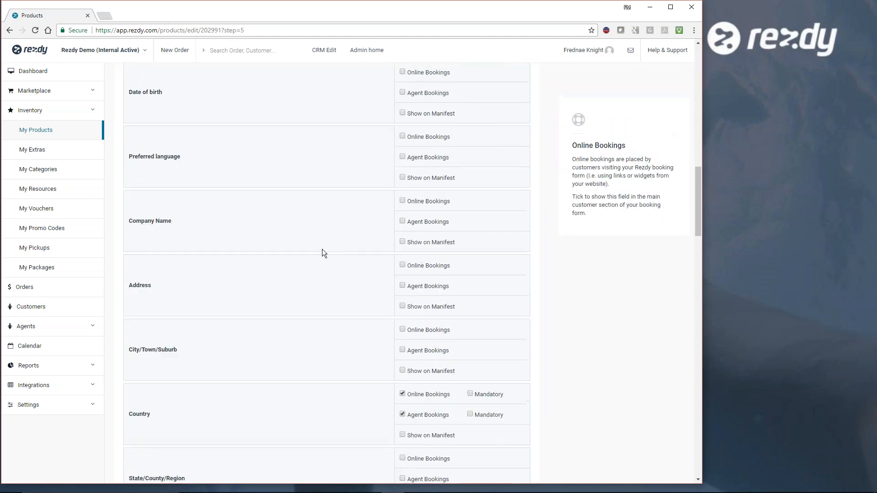
{"action": "scroll", "coordinate": [322, 253], "scroll_direction": "down", "scroll_amount": 6}
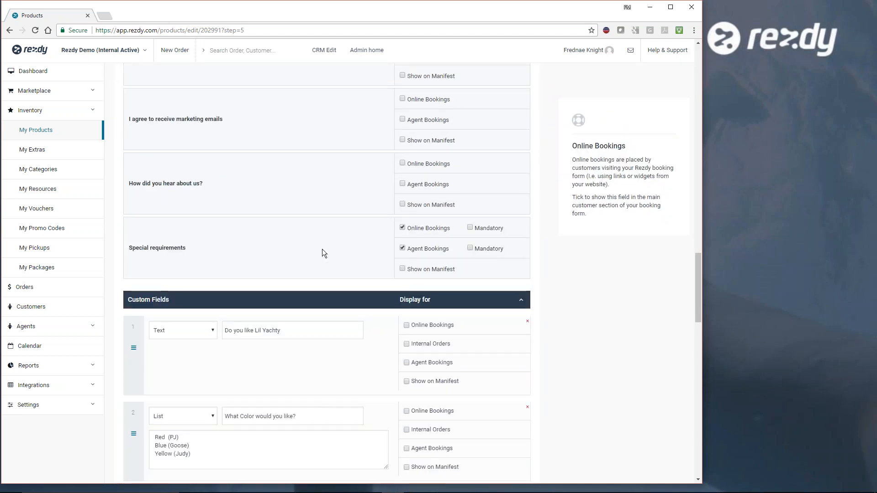
{"action": "scroll", "coordinate": [363, 268], "scroll_direction": "down", "scroll_amount": 2}
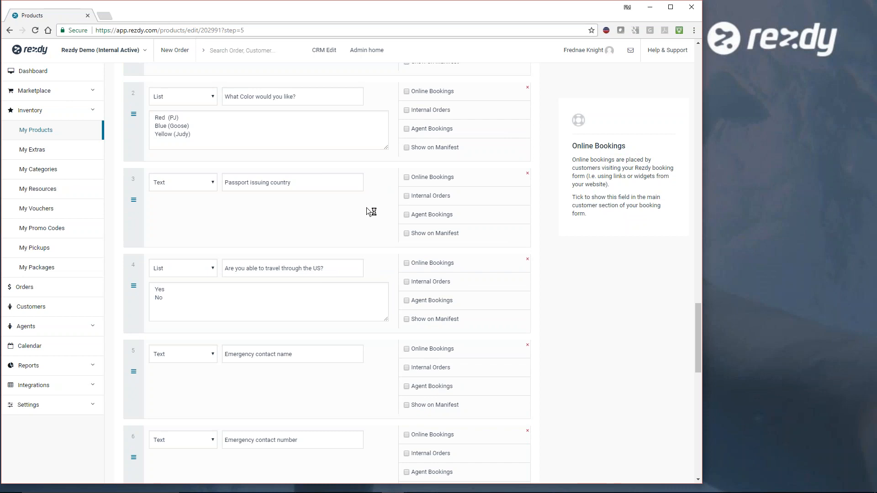
{"action": "scroll", "coordinate": [366, 207], "scroll_direction": "down", "scroll_amount": 5}
{"action": "scroll", "coordinate": [379, 303], "scroll_direction": "down", "scroll_amount": 4}
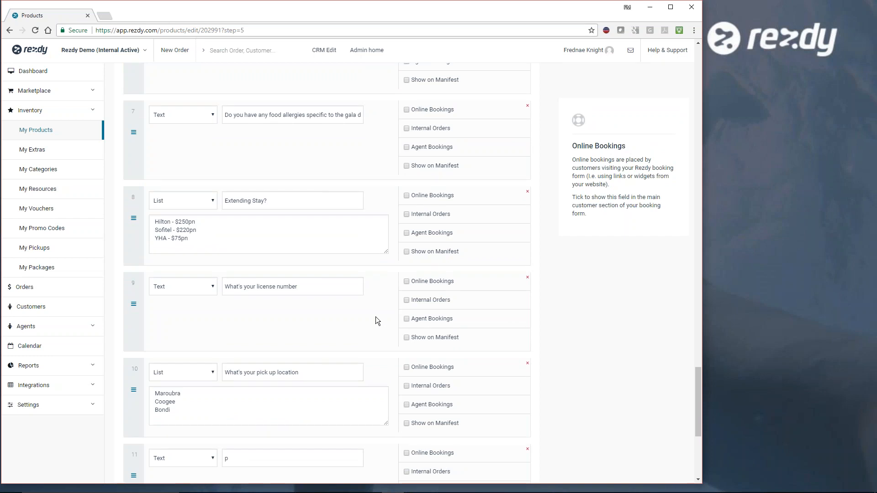
{"action": "scroll", "coordinate": [376, 317], "scroll_direction": "down", "scroll_amount": 2}
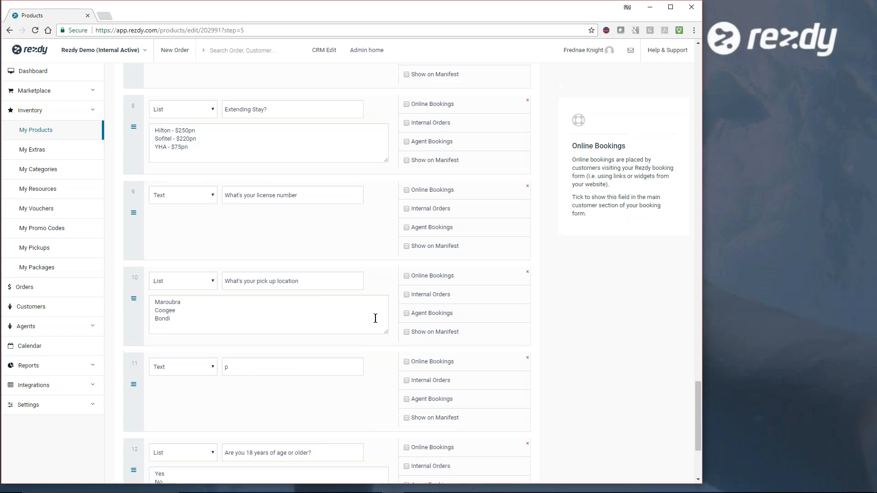
{"action": "scroll", "coordinate": [371, 353], "scroll_direction": "up", "scroll_amount": 13}
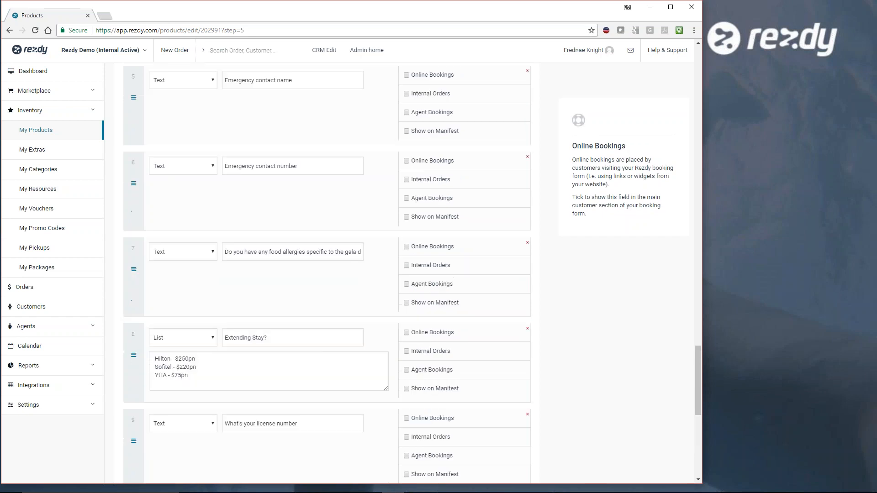
{"action": "scroll", "coordinate": [327, 274], "scroll_direction": "up", "scroll_amount": 15}
{"action": "scroll", "coordinate": [326, 274], "scroll_direction": "down", "scroll_amount": 10}
{"action": "scroll", "coordinate": [326, 274], "scroll_direction": "down", "scroll_amount": 10}
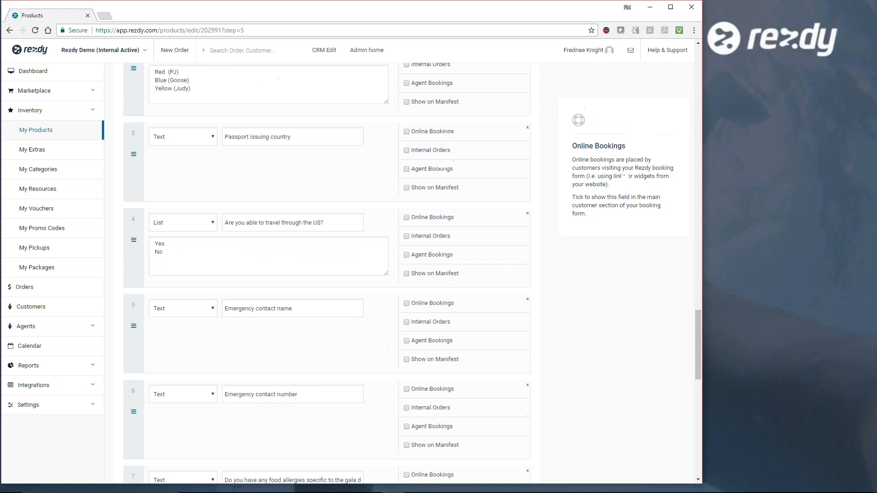
{"action": "scroll", "coordinate": [327, 274], "scroll_direction": "down", "scroll_amount": 10}
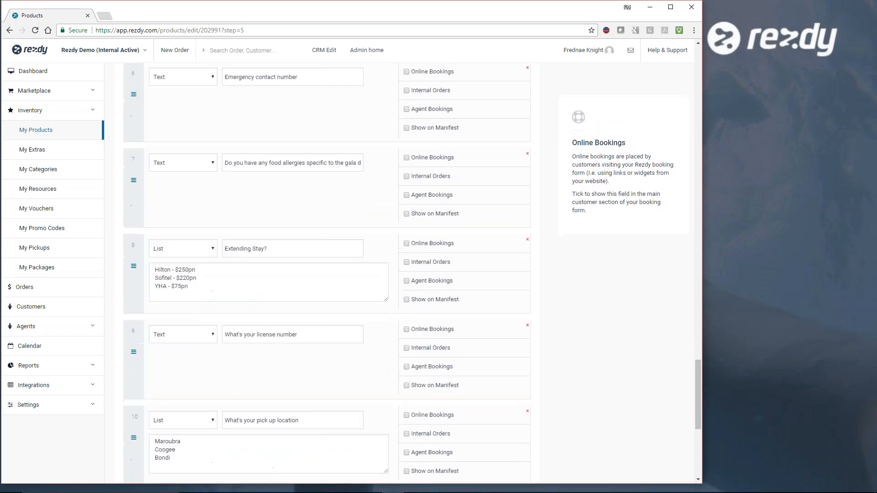
{"action": "scroll", "coordinate": [164, 310], "scroll_direction": "down", "scroll_amount": 3}
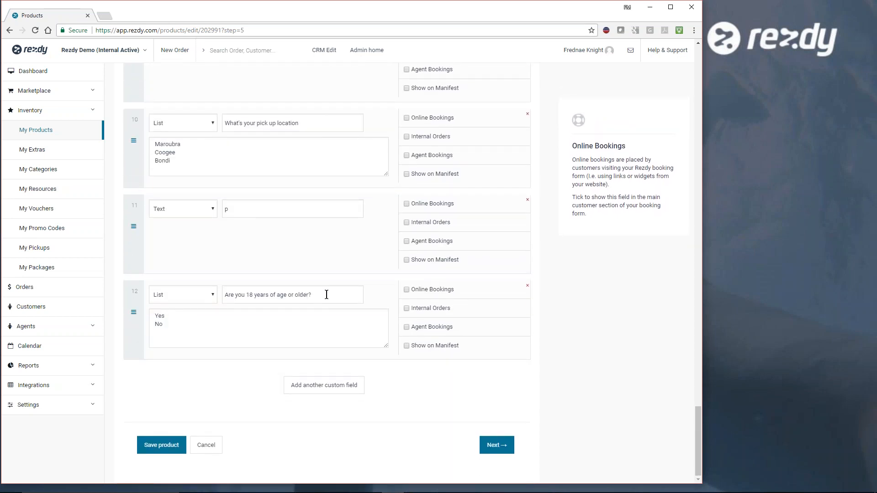
- Show the "Are you 18 years of age or older?" custom field for Online Bookings and Internal Orders, and continue to the per-participant fields
{"action": "left_click", "coordinate": [408, 291]}
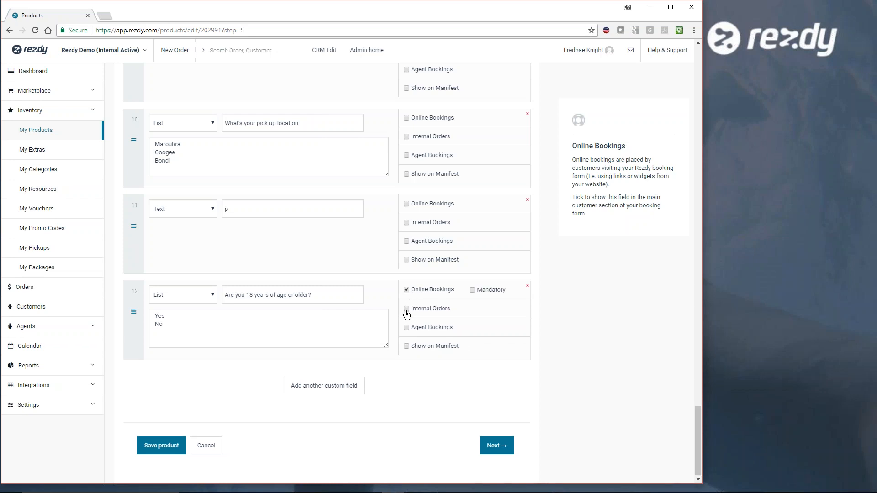
{"action": "left_click", "coordinate": [407, 309]}
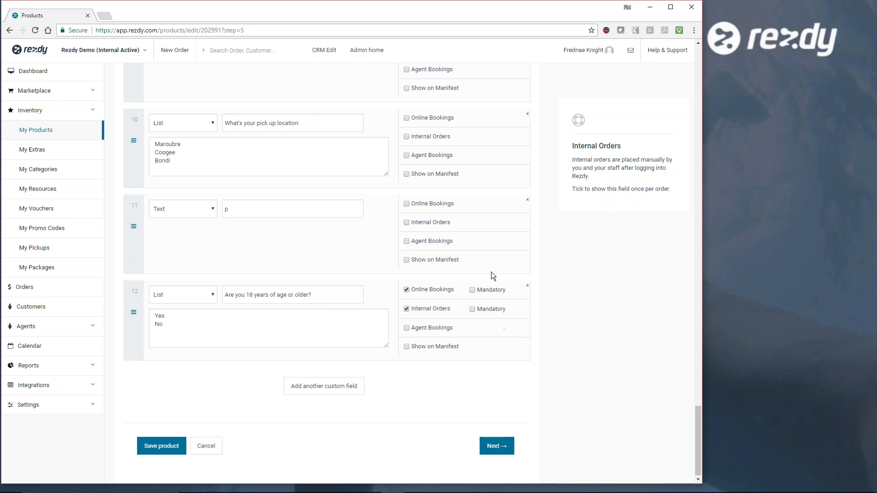
{"action": "left_click", "coordinate": [499, 448]}
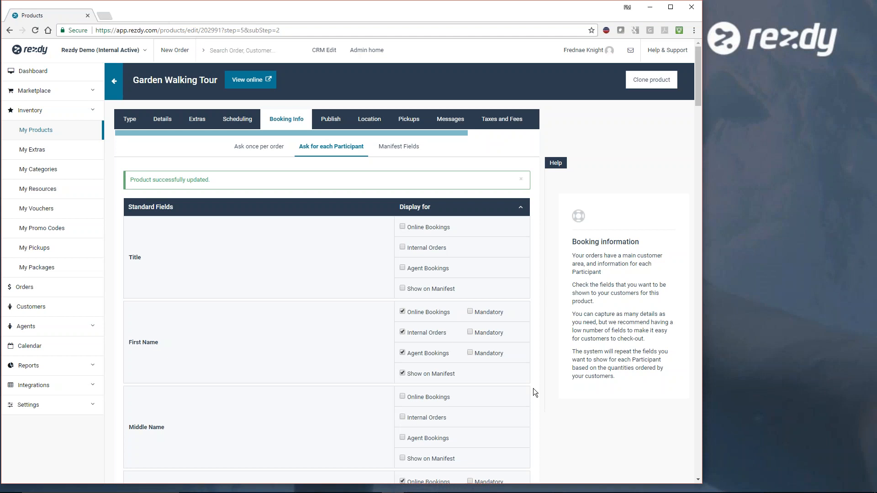
- Review the per-participant fields and the manifest fields without changes, and continue to the product's publishing categories
{"action": "scroll", "coordinate": [533, 388], "scroll_direction": "down", "scroll_amount": 10}
{"action": "scroll", "coordinate": [532, 389], "scroll_direction": "down", "scroll_amount": 15}
{"action": "scroll", "coordinate": [532, 389], "scroll_direction": "down", "scroll_amount": 15}
{"action": "scroll", "coordinate": [532, 390], "scroll_direction": "down", "scroll_amount": 15}
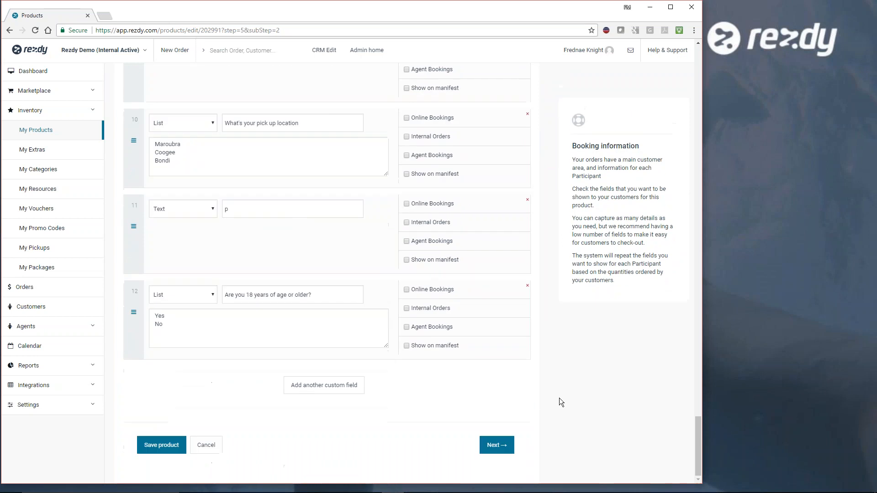
{"action": "left_click", "coordinate": [498, 445]}
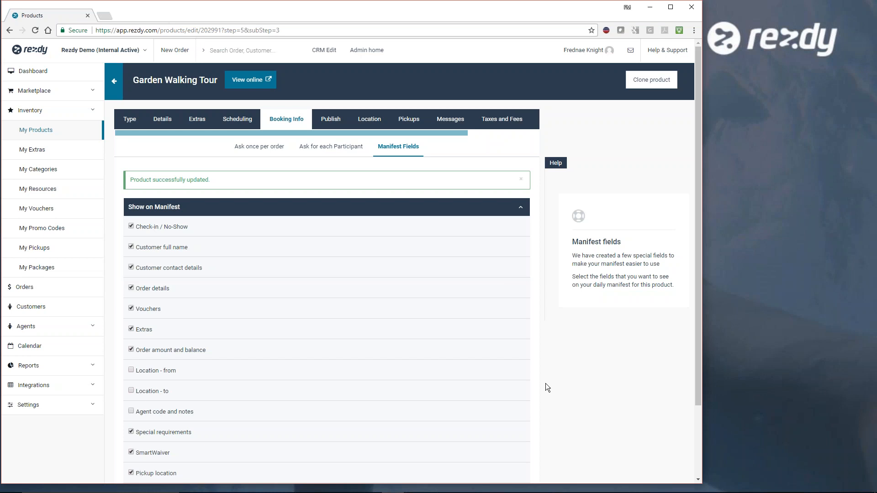
{"action": "scroll", "coordinate": [545, 383], "scroll_direction": "down", "scroll_amount": 3}
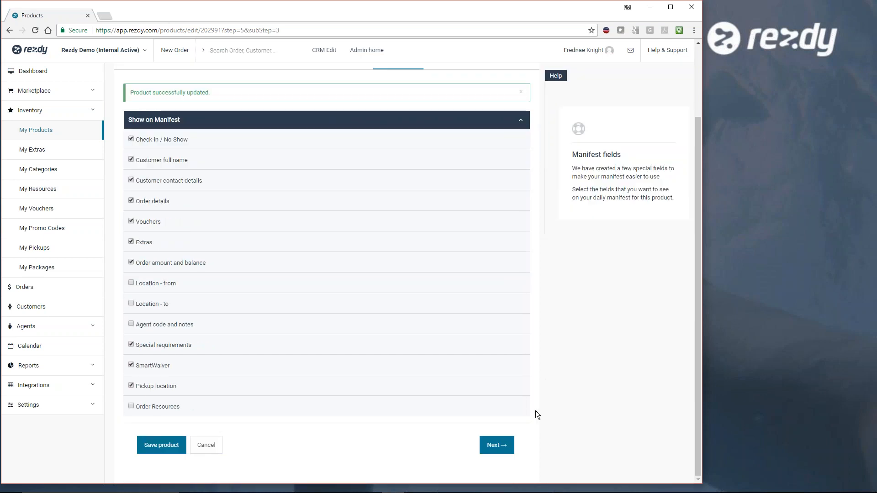
{"action": "left_click", "coordinate": [498, 446]}
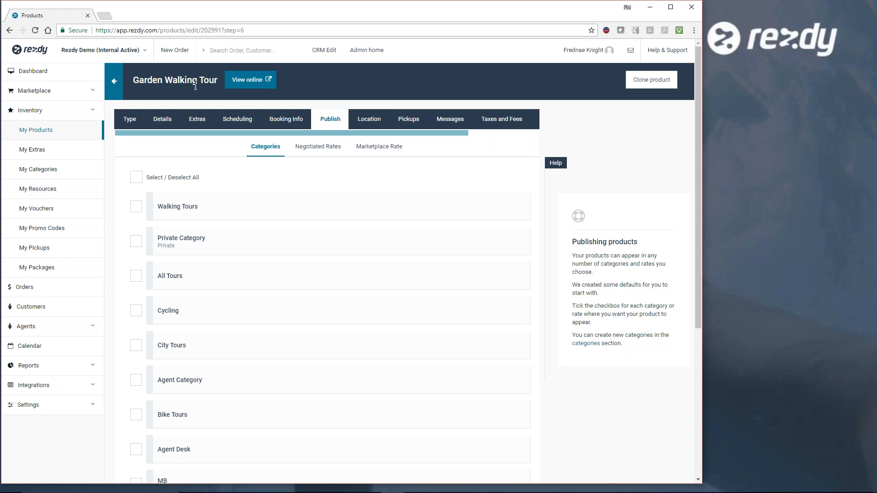
- Publish the Garden Walking Tour in the Walking Tours category and continue to the negotiated rates
{"action": "left_click", "coordinate": [136, 211]}
{"action": "scroll", "coordinate": [577, 388], "scroll_direction": "down", "scroll_amount": 5}
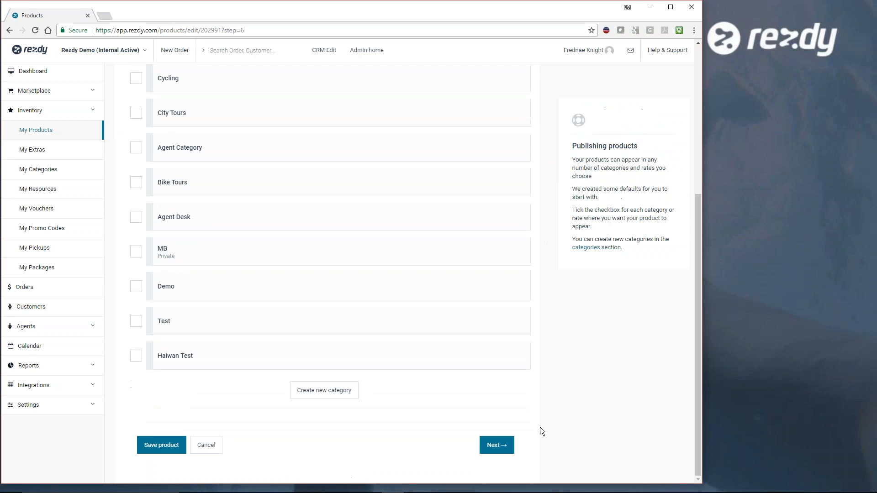
{"action": "left_click", "coordinate": [502, 446]}
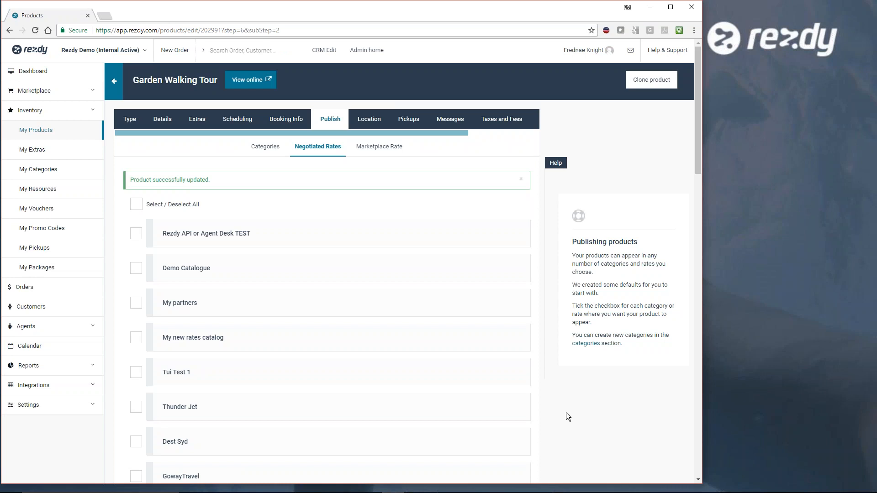
{"action": "scroll", "coordinate": [566, 413], "scroll_direction": "down", "scroll_amount": 4}
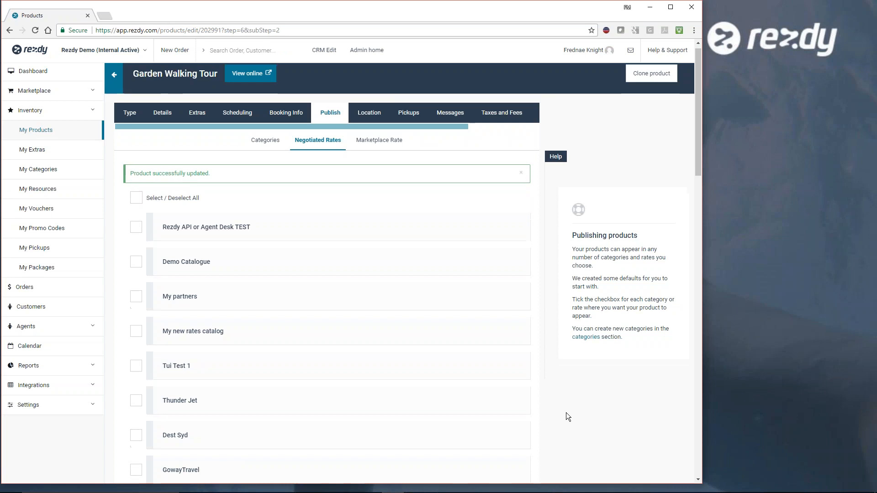
{"action": "scroll", "coordinate": [566, 412], "scroll_direction": "up", "scroll_amount": 4}
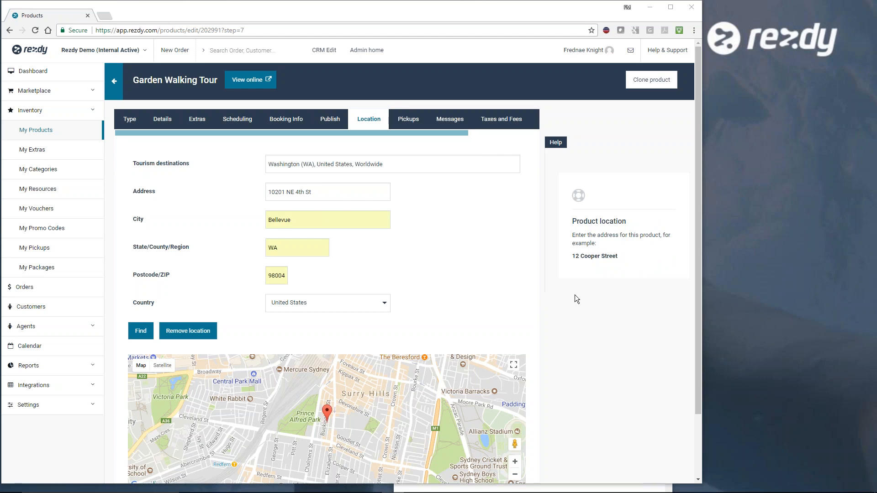
- Find the tour's entered address on the location map and continue to the pickups
{"action": "left_click", "coordinate": [140, 334]}
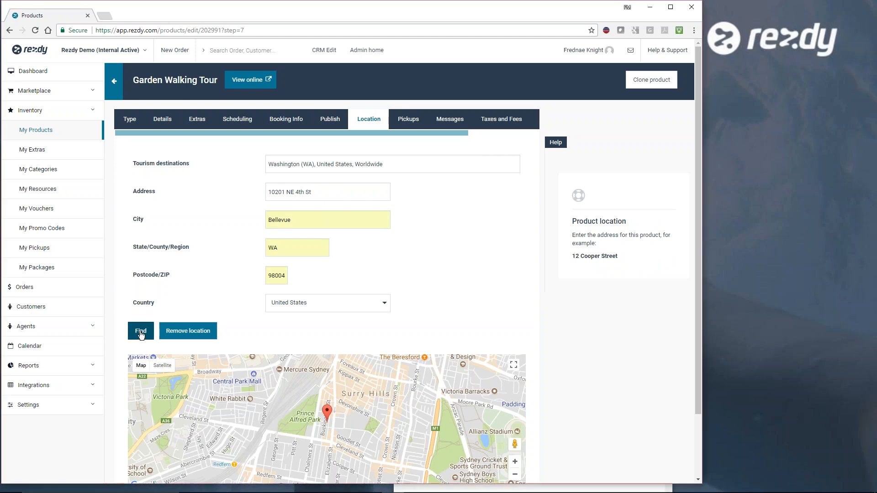
{"action": "scroll", "coordinate": [574, 345], "scroll_direction": "down", "scroll_amount": 3}
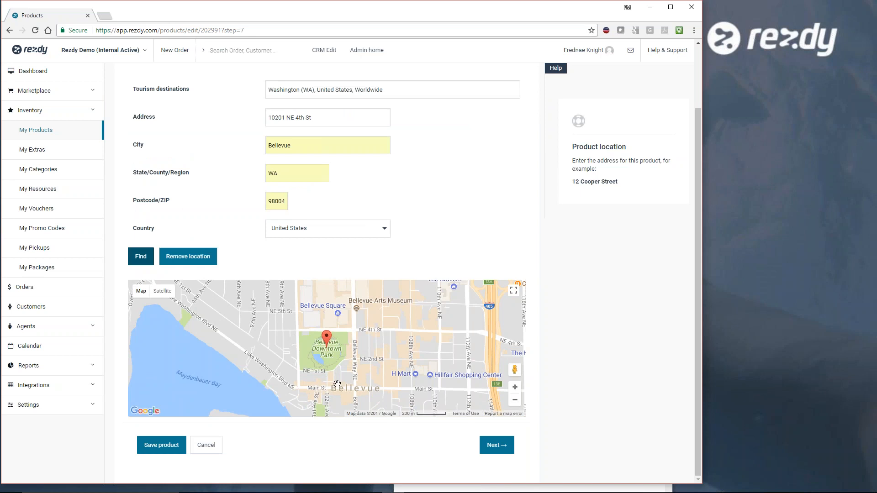
{"action": "scroll", "coordinate": [566, 325], "scroll_direction": "up", "scroll_amount": 2}
{"action": "scroll", "coordinate": [571, 327], "scroll_direction": "down", "scroll_amount": 2}
{"action": "left_click", "coordinate": [498, 446]}
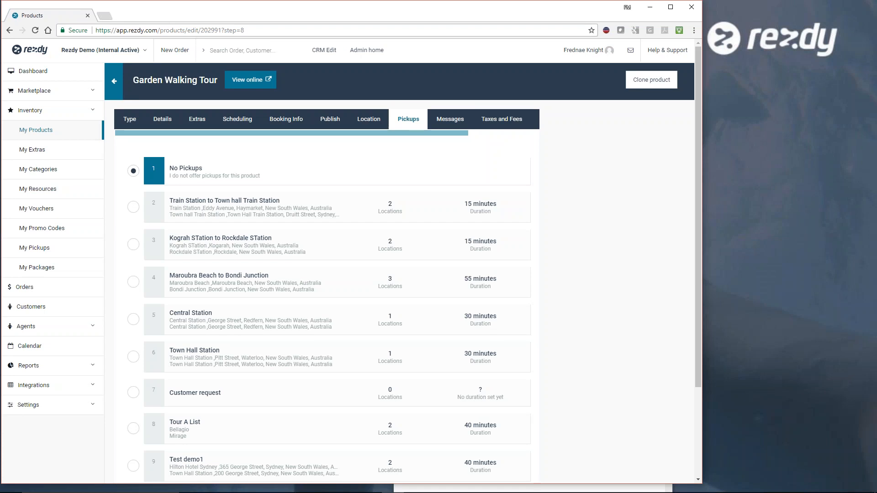
- Continue past the pickup lists with No Pickups kept, and add "Please wear a jacket" to the confirmation emails
{"action": "scroll", "coordinate": [347, 274], "scroll_direction": "down", "scroll_amount": 3}
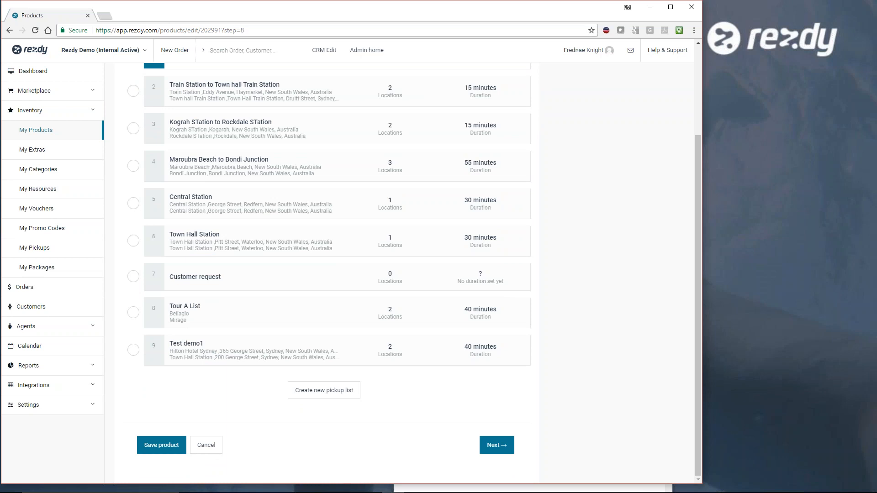
{"action": "left_click", "coordinate": [502, 449]}
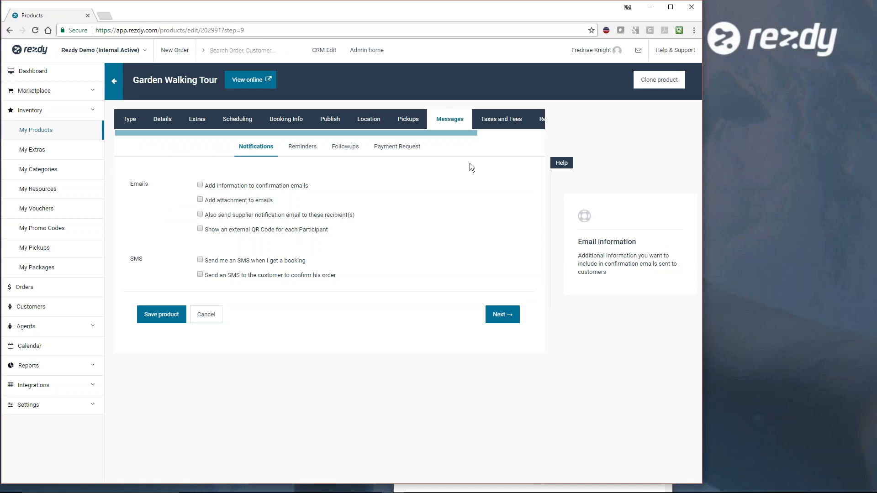
{"action": "left_click", "coordinate": [200, 185]}
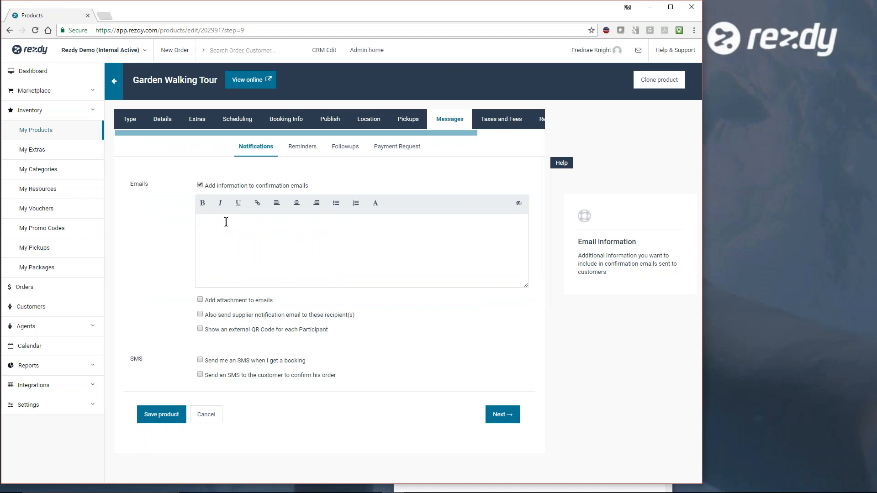
{"action": "type", "text": "Please"}
{"action": "type", "text": " wa"}
{"action": "type", "text": "ar a "}
{"action": "type", "text": "jacket"}
- Try the email attachment, extra supplier notification recipients and external QR Code options, and clear all three again
{"action": "left_click", "coordinate": [199, 300]}
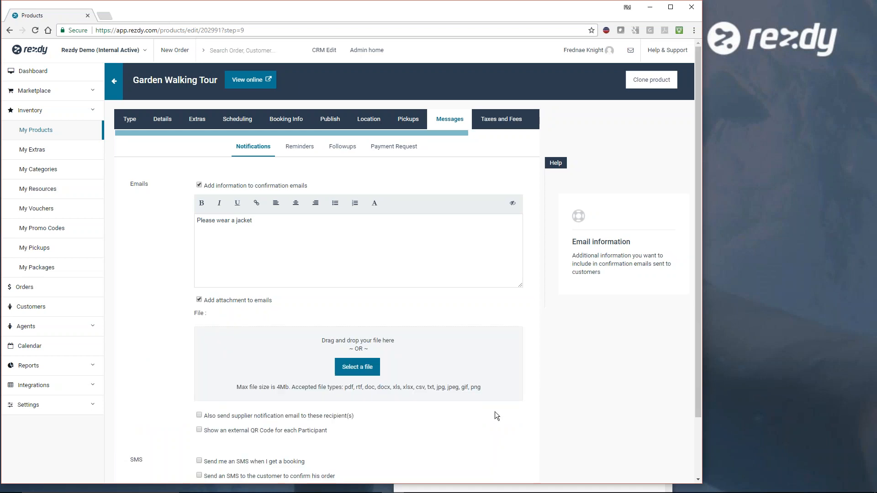
{"action": "scroll", "coordinate": [495, 412], "scroll_direction": "down", "scroll_amount": 2}
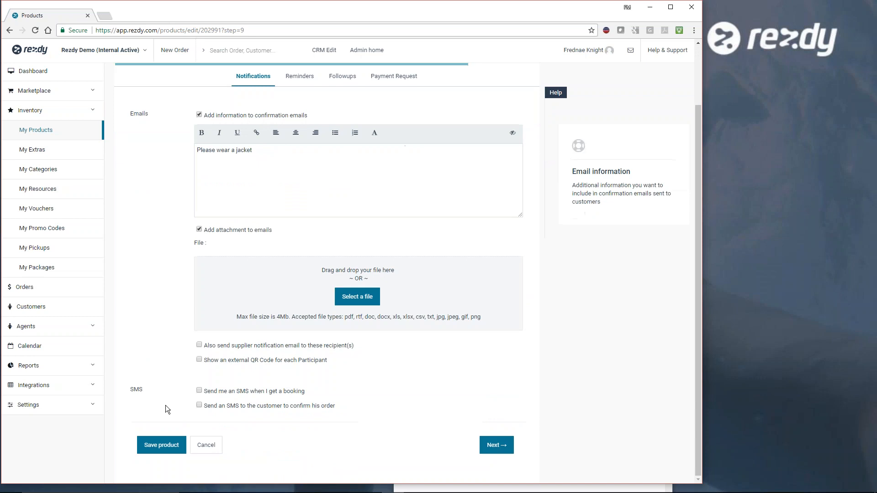
{"action": "left_click", "coordinate": [199, 346]}
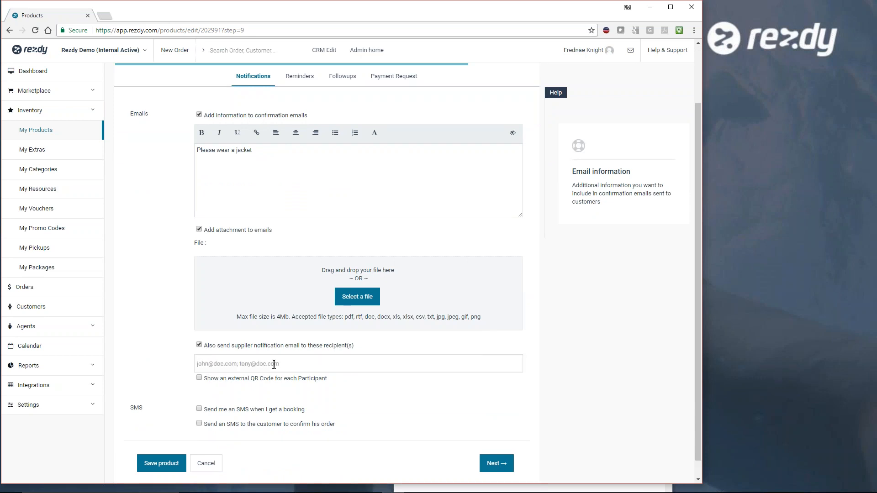
{"action": "left_click", "coordinate": [199, 378]}
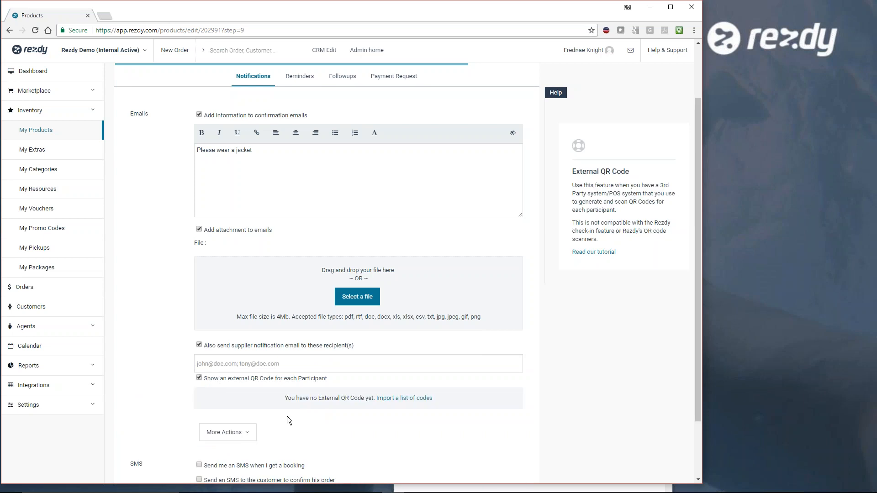
{"action": "left_click", "coordinate": [201, 377]}
{"action": "left_click", "coordinate": [200, 345]}
{"action": "left_click", "coordinate": [199, 230]}
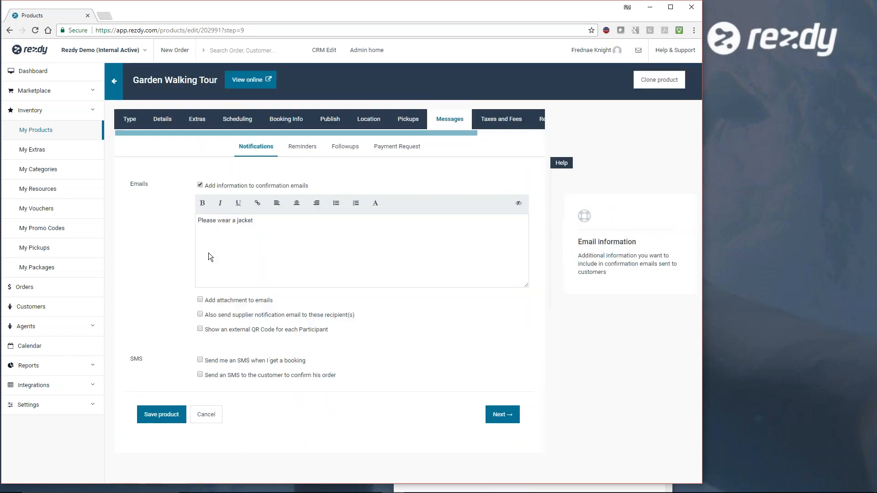
- Try the SMS notification options, leave both the supplier and customer SMS switched off, and continue to the reminders
{"action": "left_click", "coordinate": [201, 360]}
{"action": "left_click", "coordinate": [200, 375]}
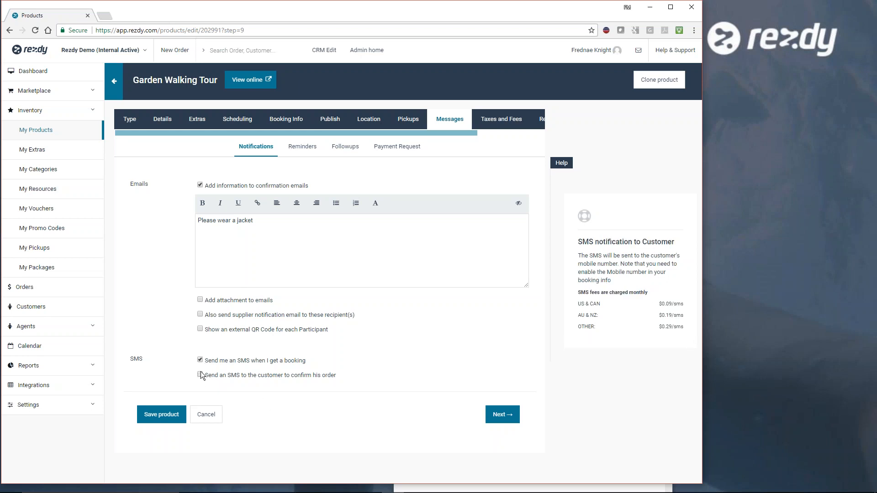
{"action": "left_click", "coordinate": [201, 359]}
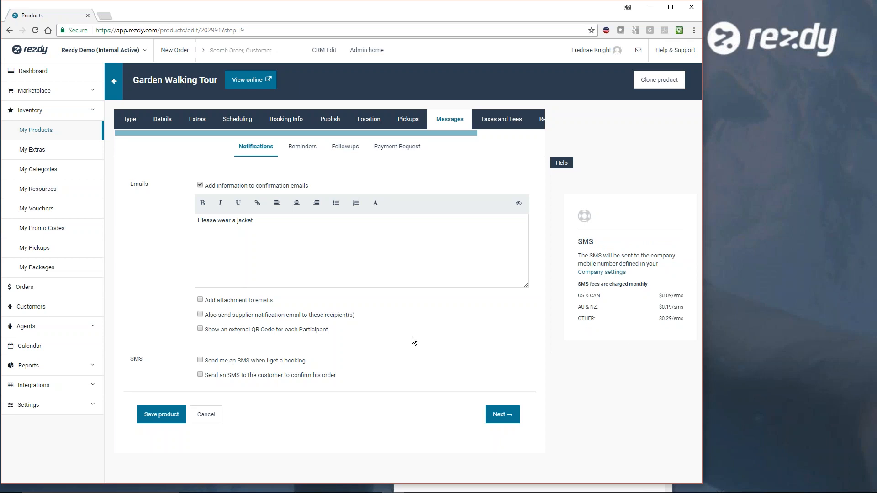
{"action": "left_click", "coordinate": [501, 421]}
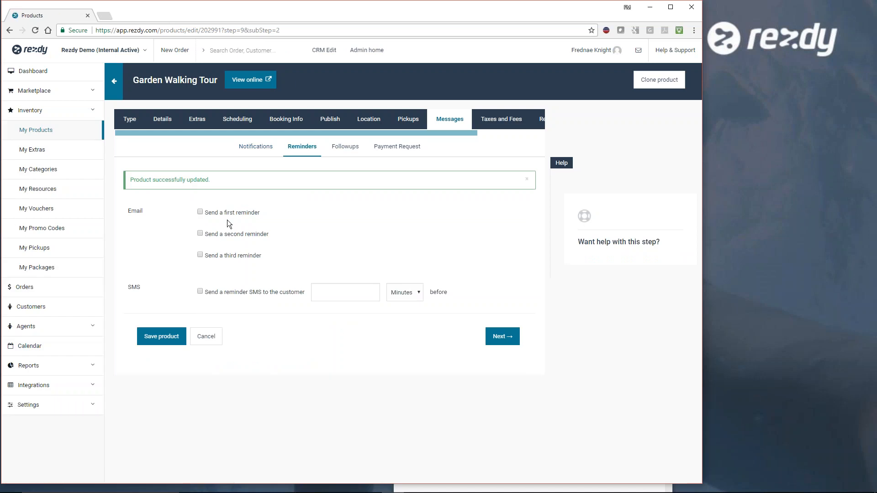
- Preview the customisation of the first email reminder with timing in days, switch the reminder off, and continue to the follow-ups
{"action": "left_click", "coordinate": [200, 212]}
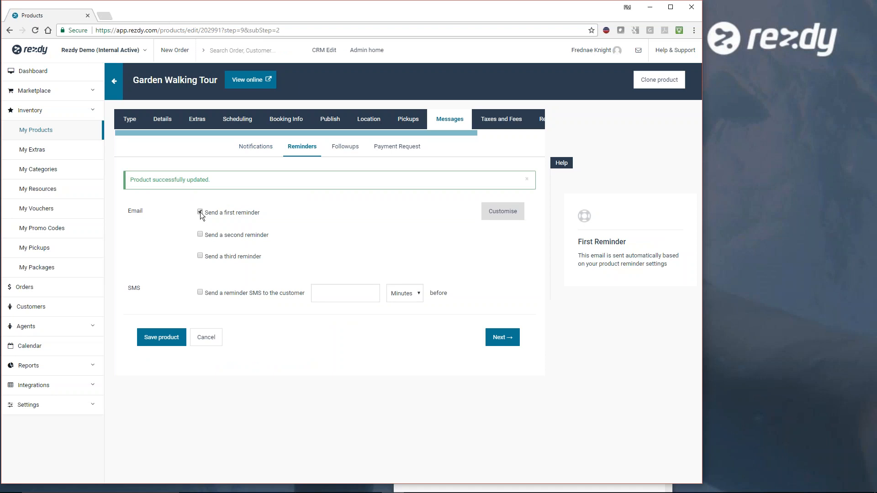
{"action": "left_click", "coordinate": [508, 215]}
{"action": "left_click", "coordinate": [294, 237]}
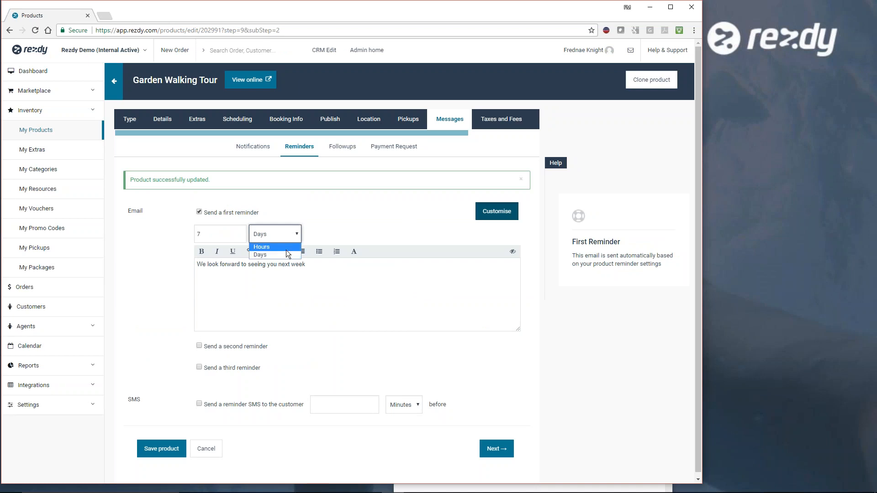
{"action": "left_click", "coordinate": [288, 255]}
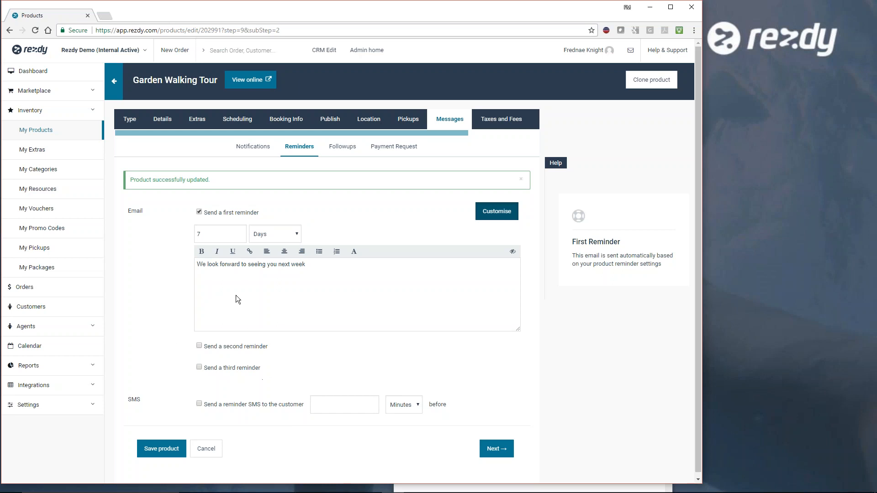
{"action": "left_click", "coordinate": [199, 211]}
{"action": "left_click", "coordinate": [336, 292]}
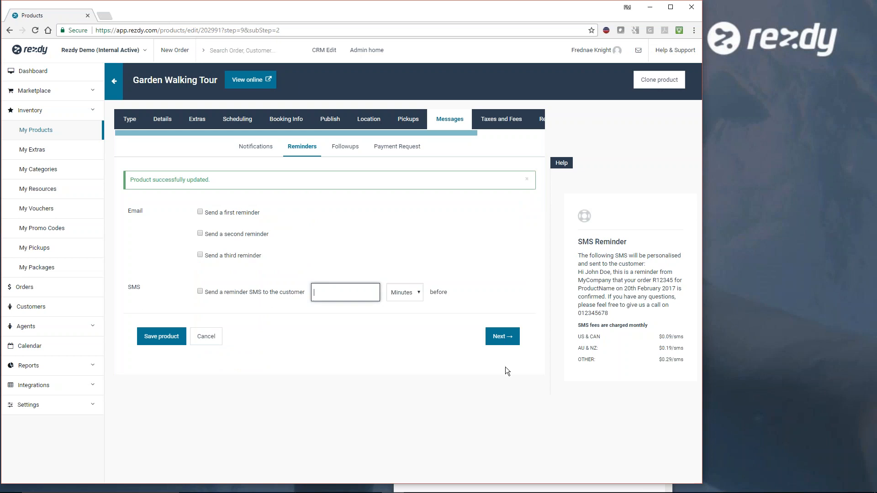
{"action": "left_click", "coordinate": [506, 341]}
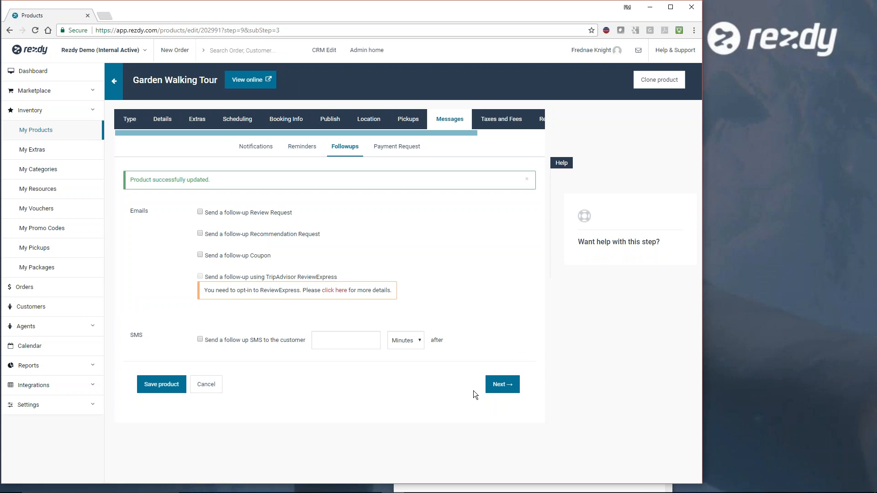
- Try the follow-up review, recommendation and coupon emails, leave them all off, and continue to the payment requests
{"action": "left_click", "coordinate": [200, 212]}
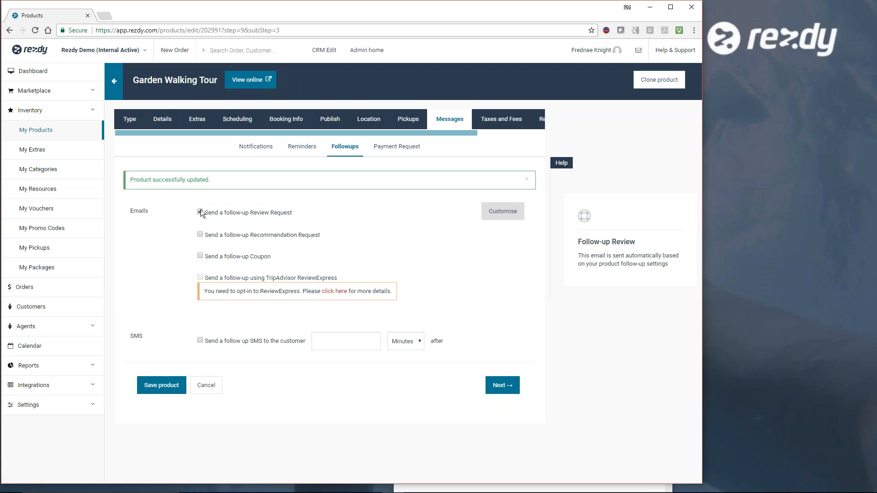
{"action": "left_click", "coordinate": [200, 212]}
{"action": "left_click", "coordinate": [200, 233]}
{"action": "left_click", "coordinate": [200, 233]}
{"action": "left_click", "coordinate": [200, 255]}
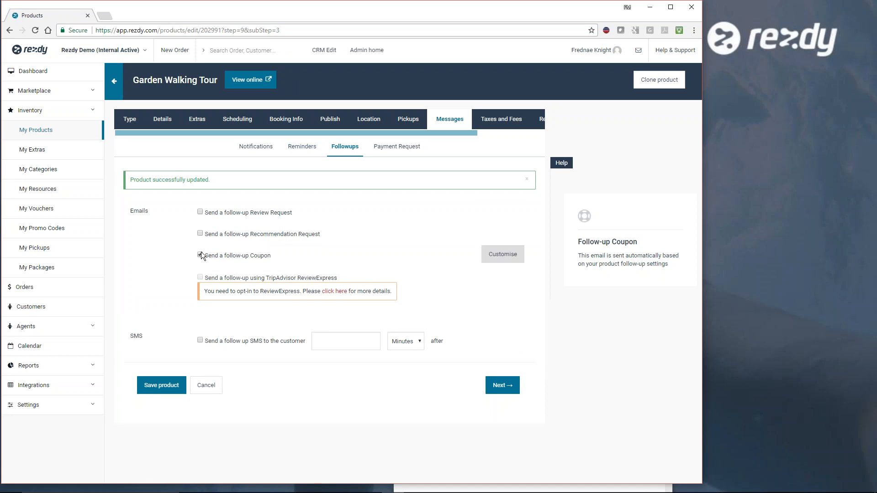
{"action": "left_click", "coordinate": [200, 255]}
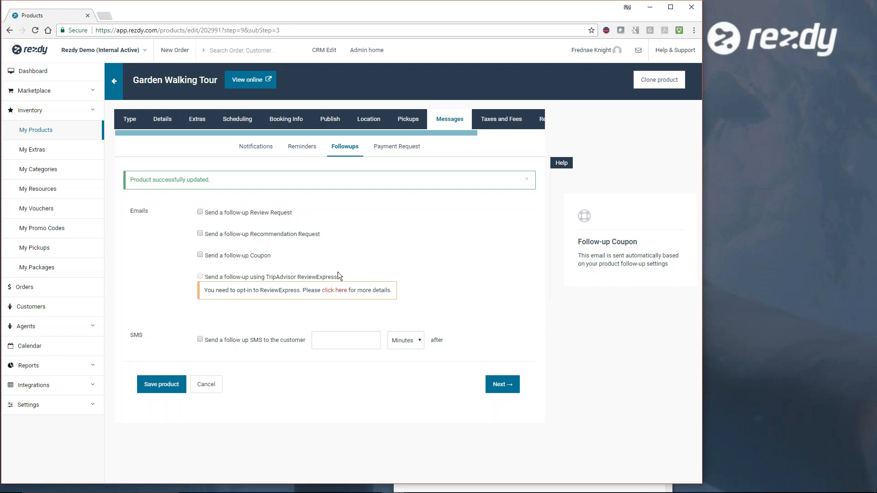
{"action": "left_click", "coordinate": [341, 341]}
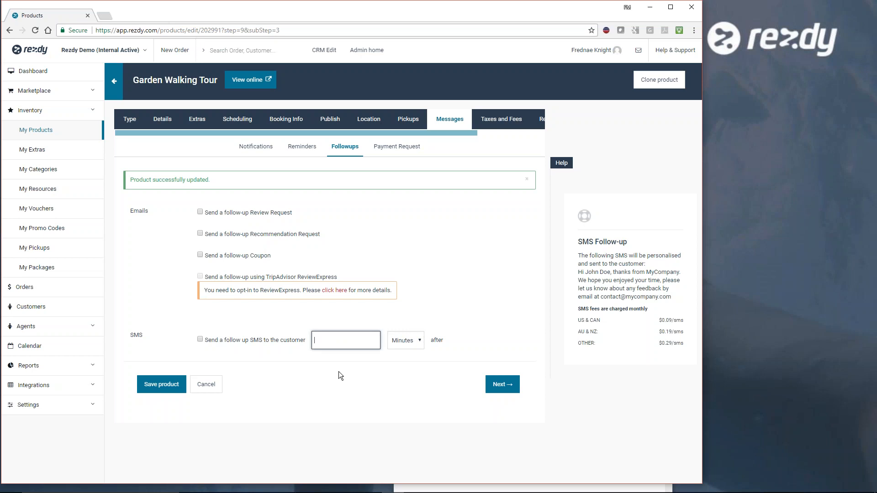
{"action": "left_click", "coordinate": [512, 386]}
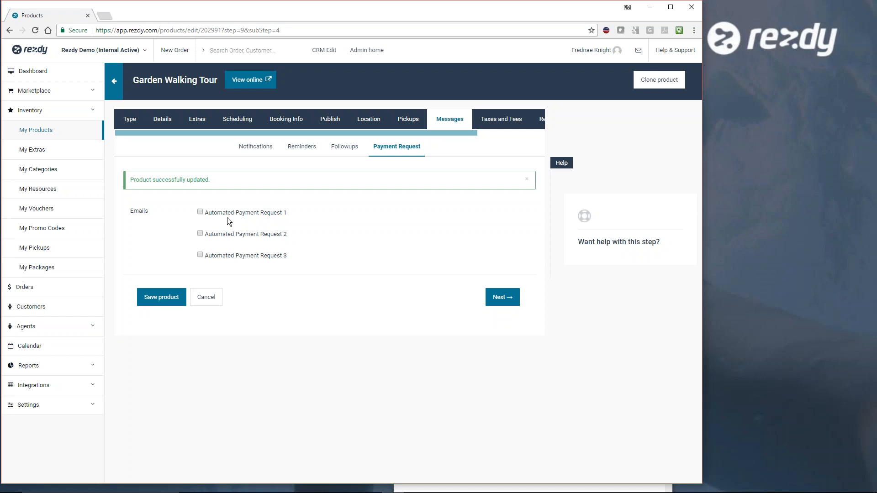
- Skip the automated payment requests, apply the CA sales tax to the tour, and continue to the related products
{"action": "left_click", "coordinate": [504, 299]}
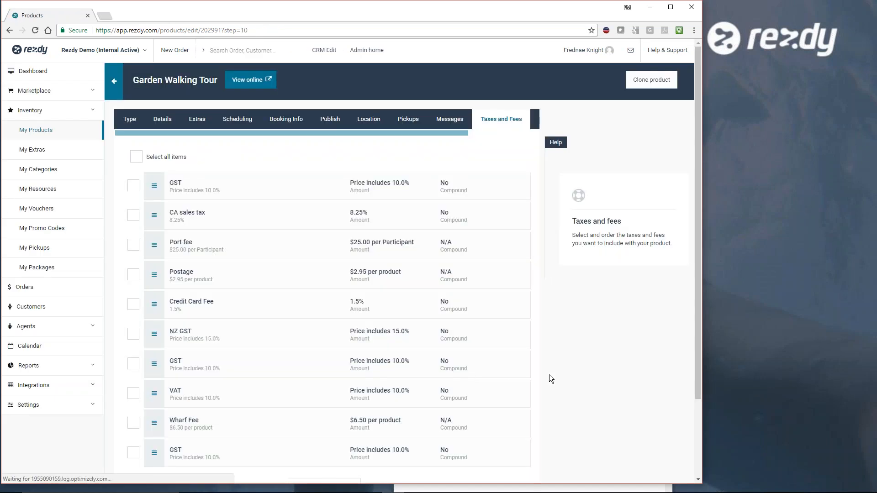
{"action": "scroll", "coordinate": [544, 370], "scroll_direction": "down", "scroll_amount": 3}
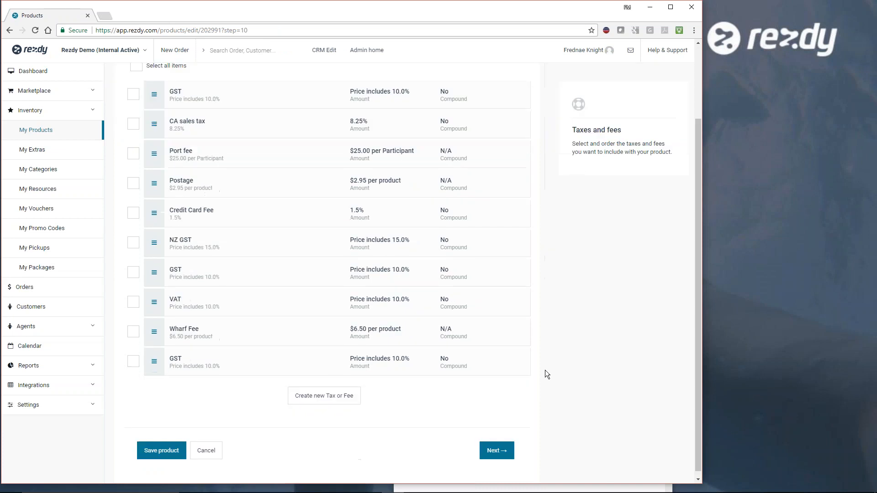
{"action": "scroll", "coordinate": [544, 370], "scroll_direction": "up", "scroll_amount": 3}
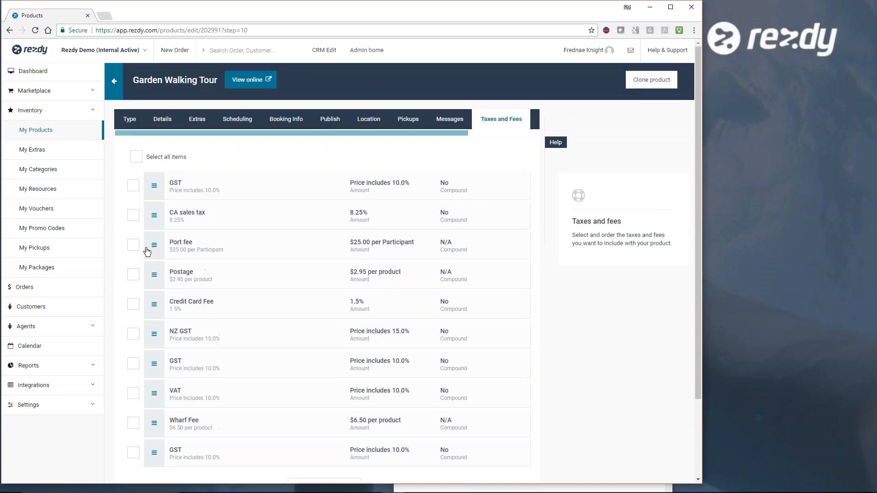
{"action": "left_click", "coordinate": [133, 214]}
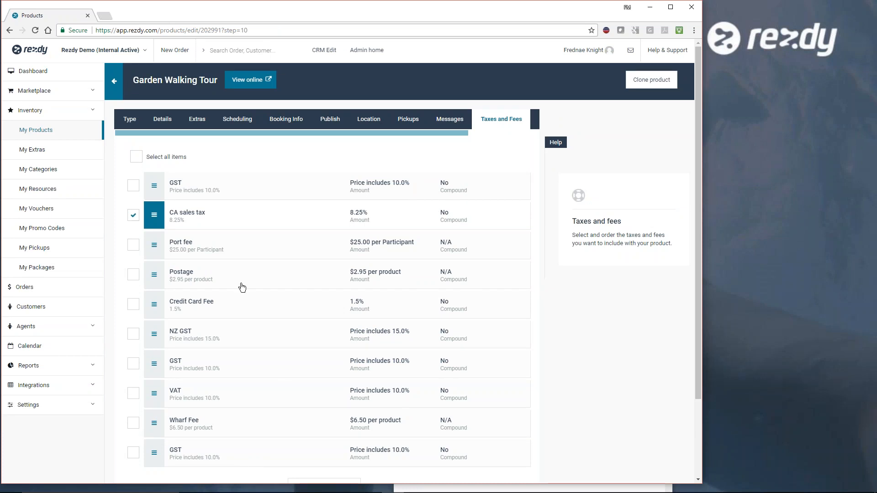
{"action": "scroll", "coordinate": [533, 342], "scroll_direction": "down", "scroll_amount": 2}
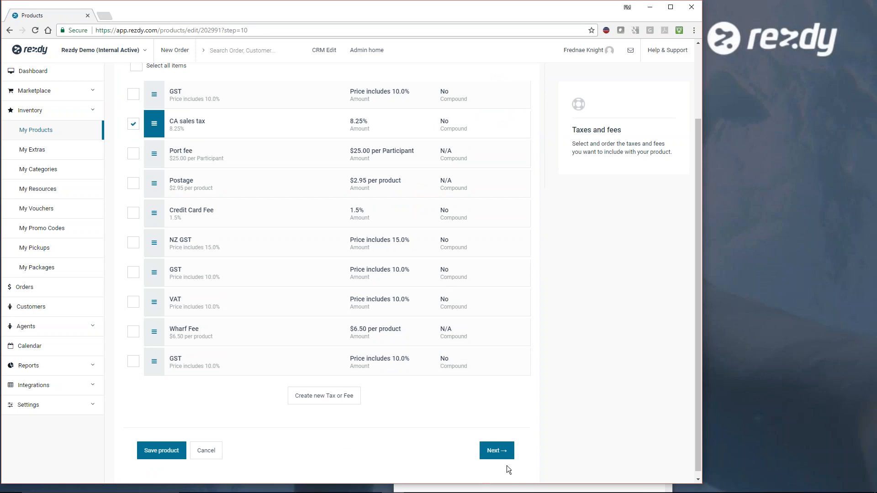
{"action": "left_click", "coordinate": [503, 452]}
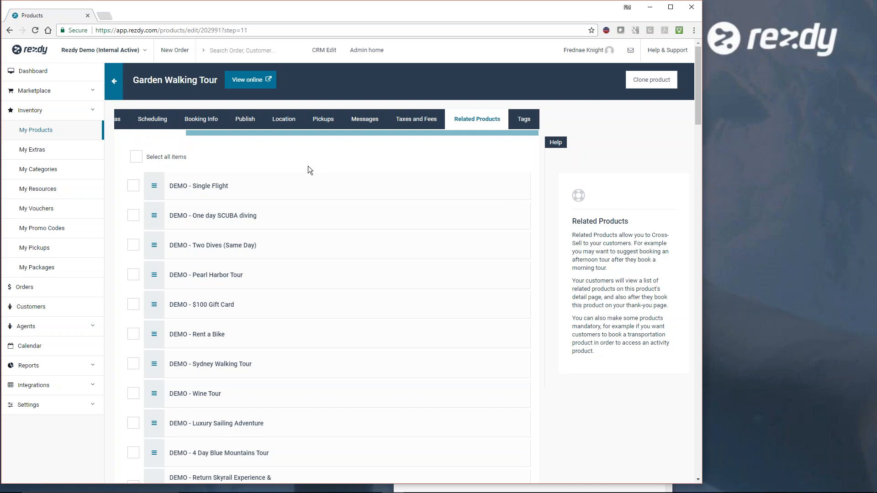
- Add the Hunter Valley Day Tour as a related product without making it mandatory
{"action": "scroll", "coordinate": [313, 187], "scroll_direction": "down", "scroll_amount": 4}
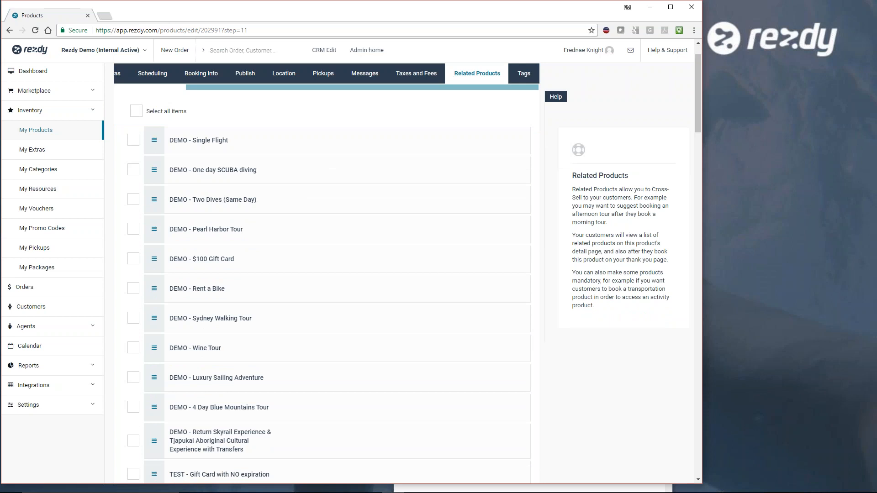
{"action": "scroll", "coordinate": [319, 251], "scroll_direction": "down", "scroll_amount": 6}
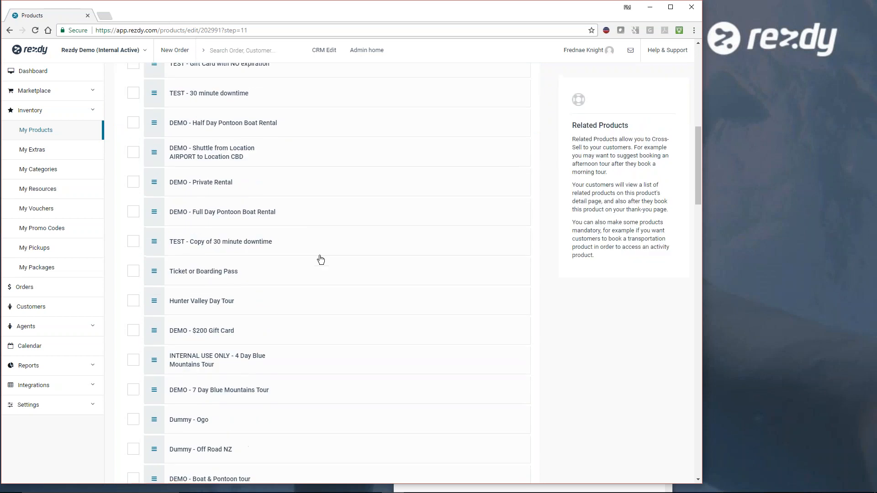
{"action": "left_click", "coordinate": [133, 302]}
{"action": "scroll", "coordinate": [544, 364], "scroll_direction": "down", "scroll_amount": 2}
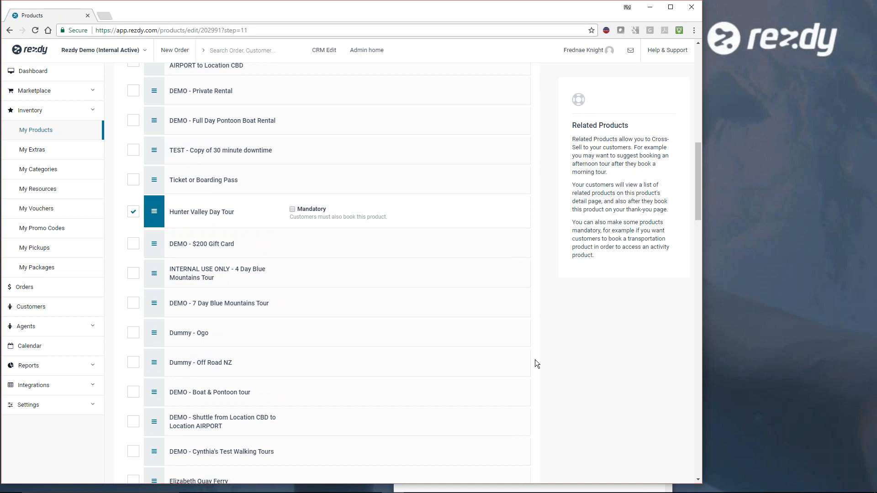
- Check through the list of related products for the tour and continue to the marketplace tags
{"action": "scroll", "coordinate": [553, 345], "scroll_direction": "up", "scroll_amount": 9}
{"action": "scroll", "coordinate": [553, 342], "scroll_direction": "up", "scroll_amount": 3}
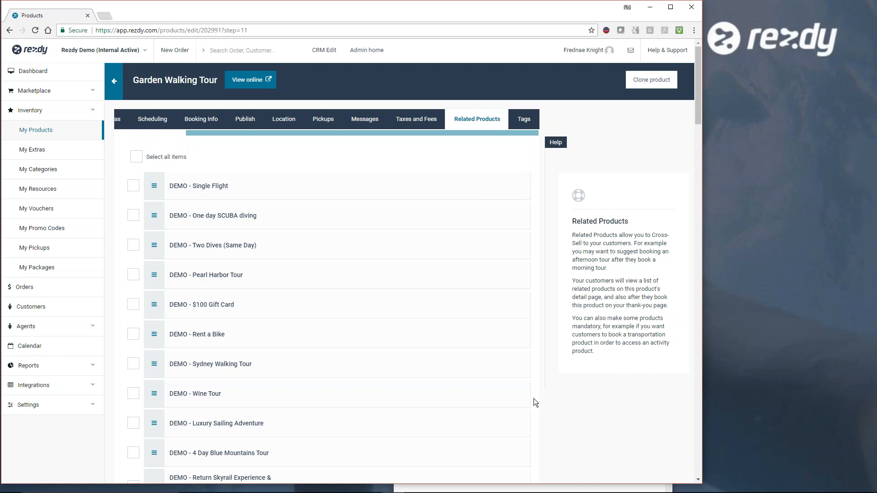
{"action": "scroll", "coordinate": [544, 402], "scroll_direction": "down", "scroll_amount": 15}
{"action": "scroll", "coordinate": [546, 402], "scroll_direction": "down", "scroll_amount": 20}
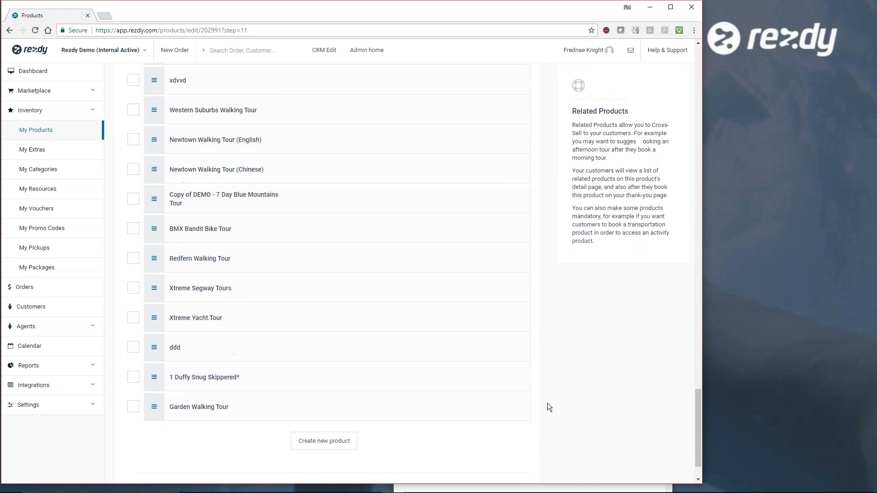
{"action": "scroll", "coordinate": [547, 403], "scroll_direction": "down", "scroll_amount": 2}
{"action": "left_click", "coordinate": [495, 444]}
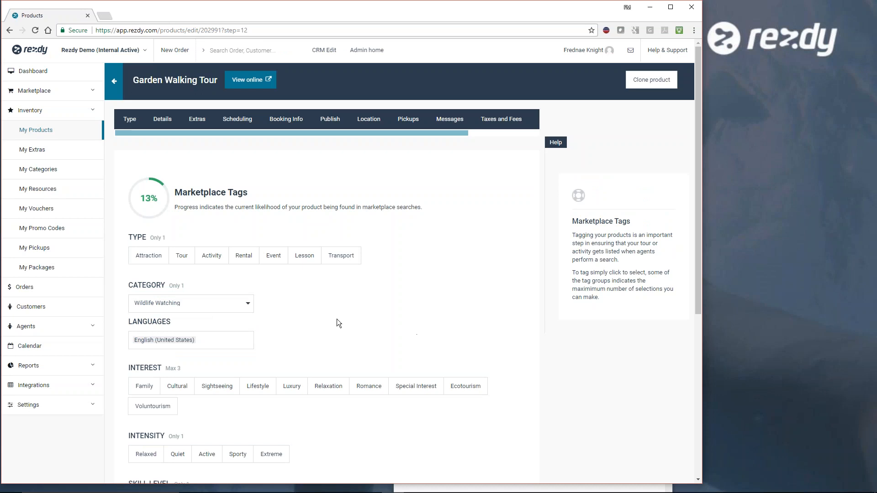
- Tag the product as type Tour with the interests Cultural, Lifestyle and Luxury, and set the intensity to Active
{"action": "left_click", "coordinate": [182, 255]}
{"action": "scroll", "coordinate": [299, 300], "scroll_direction": "down", "scroll_amount": 1}
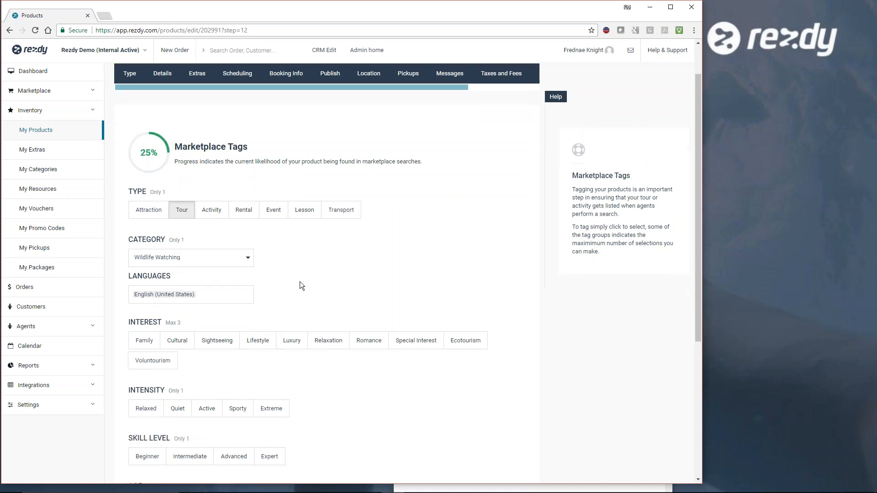
{"action": "scroll", "coordinate": [302, 311], "scroll_direction": "down", "scroll_amount": 1}
{"action": "left_click", "coordinate": [180, 296]}
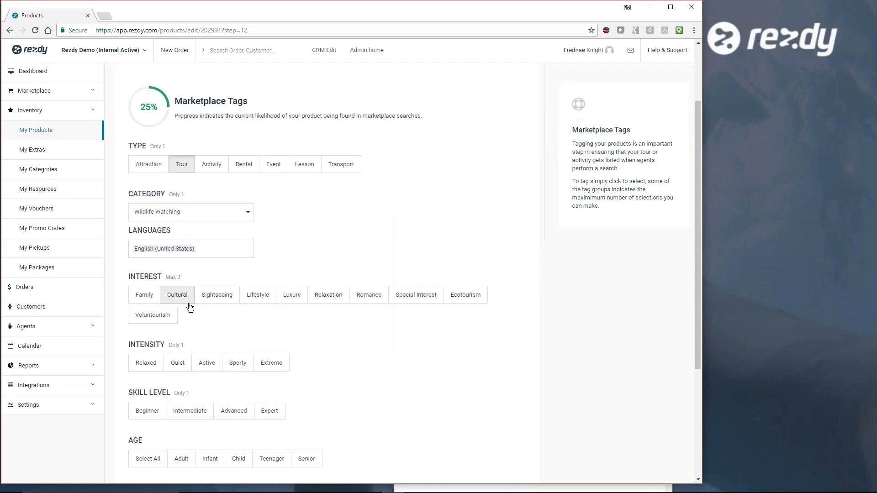
{"action": "left_click", "coordinate": [288, 302]}
{"action": "left_click", "coordinate": [232, 301]}
{"action": "left_click", "coordinate": [254, 305]}
{"action": "scroll", "coordinate": [388, 352], "scroll_direction": "down", "scroll_amount": 2}
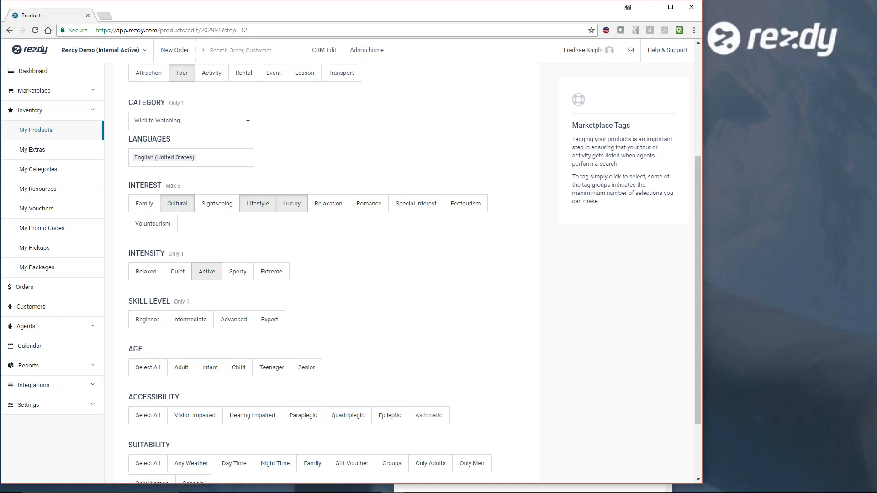
- Tag the tour with skill level Beginner, all ages, all accessibility options and the suitability Any Weather
{"action": "left_click", "coordinate": [147, 326]}
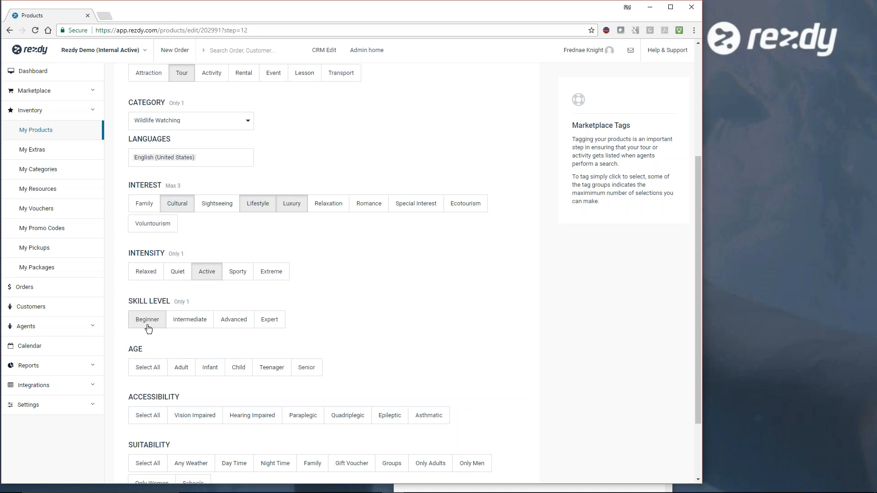
{"action": "scroll", "coordinate": [341, 359], "scroll_direction": "down", "scroll_amount": 2}
{"action": "left_click", "coordinate": [147, 281]}
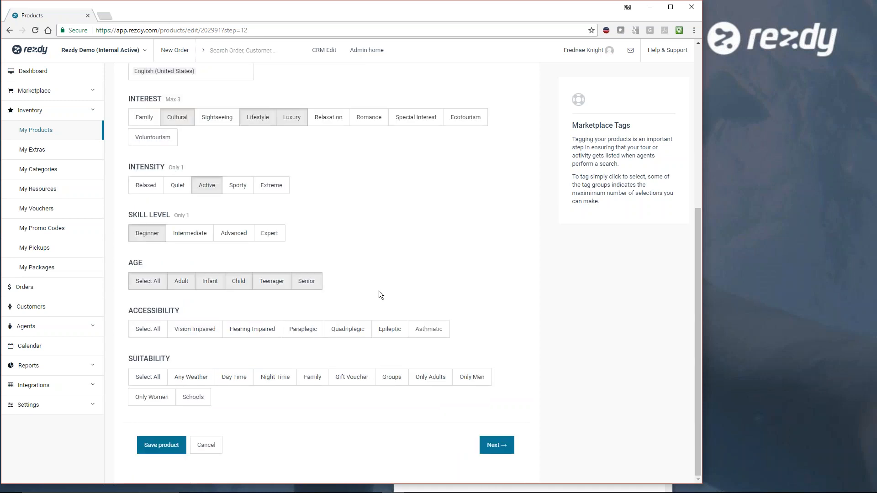
{"action": "left_click", "coordinate": [157, 329]}
{"action": "left_click", "coordinate": [185, 382]}
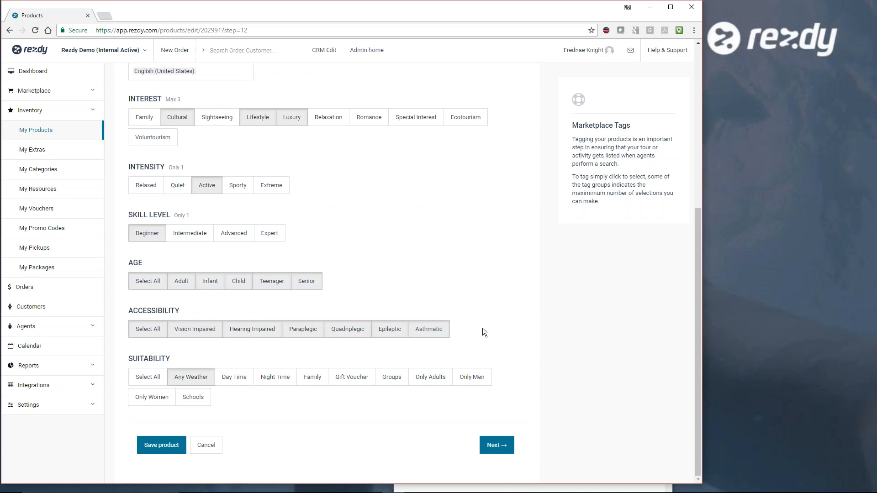
{"action": "scroll", "coordinate": [483, 328], "scroll_direction": "up", "scroll_amount": 6}
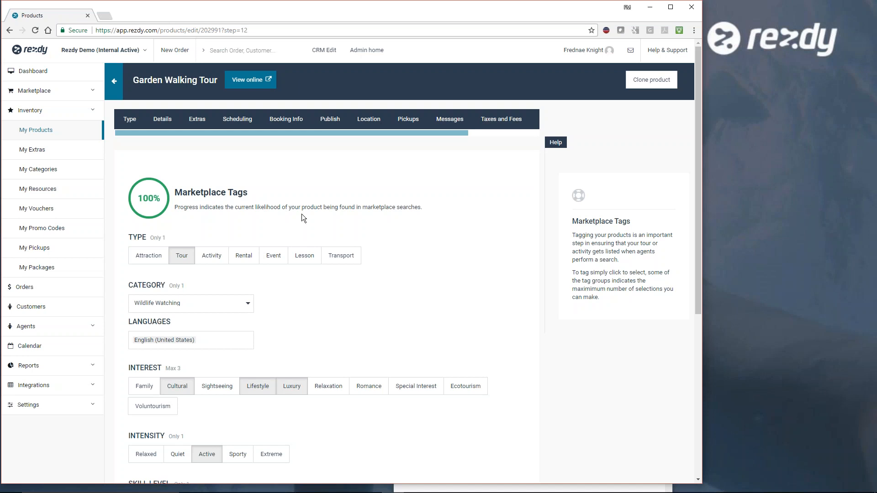
- Open the calendar and filter it to show only the GWT product under Walking Tours
{"action": "left_click", "coordinate": [29, 349]}
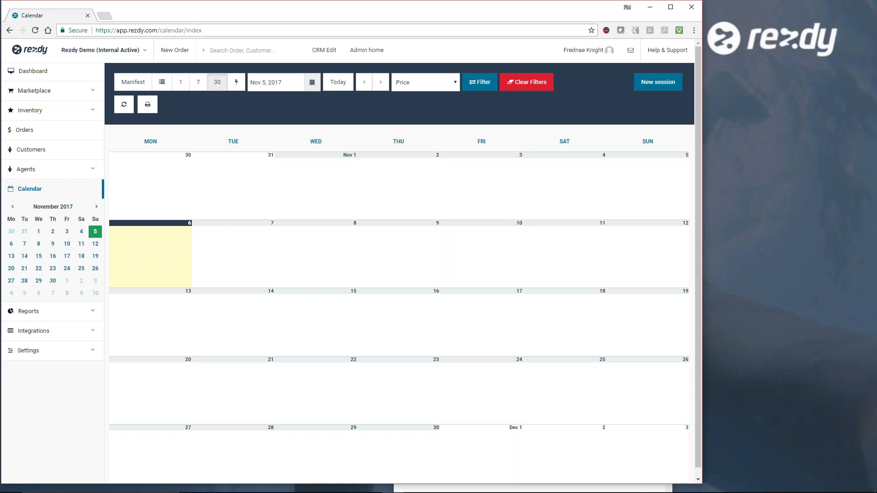
{"action": "left_click", "coordinate": [474, 87]}
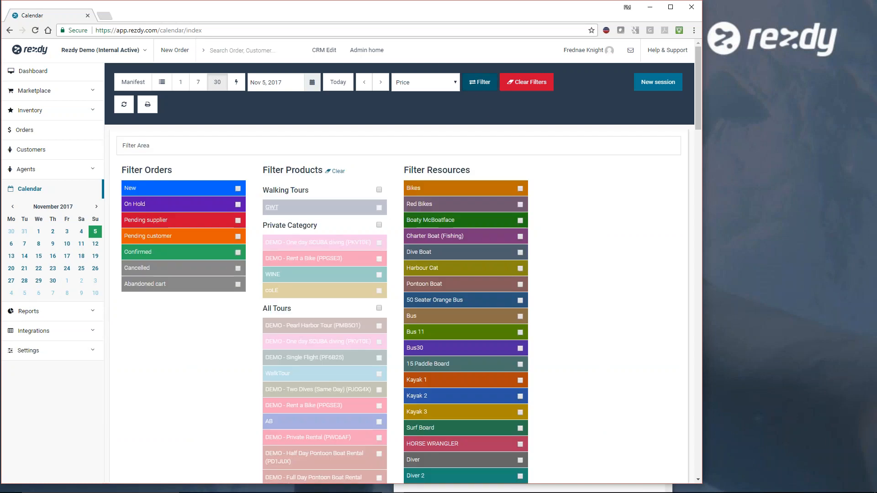
{"action": "scroll", "coordinate": [386, 209], "scroll_direction": "down", "scroll_amount": 8}
{"action": "scroll", "coordinate": [387, 208], "scroll_direction": "up", "scroll_amount": 9}
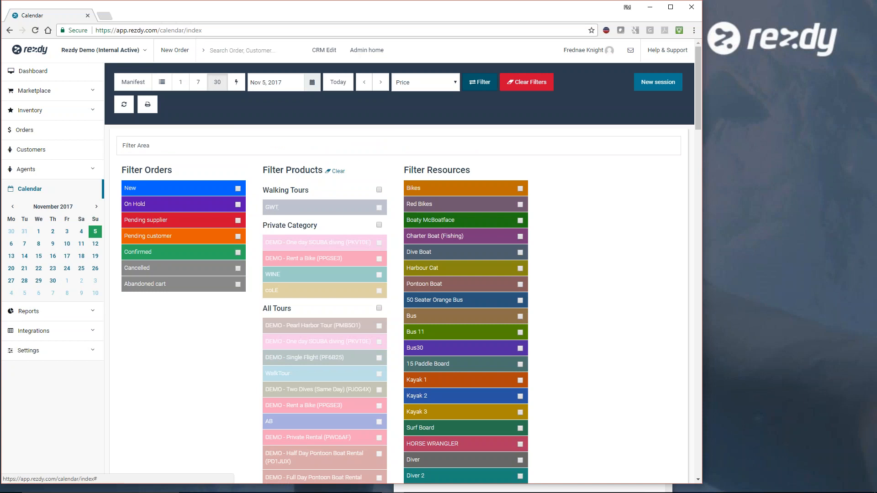
{"action": "left_click", "coordinate": [377, 207]}
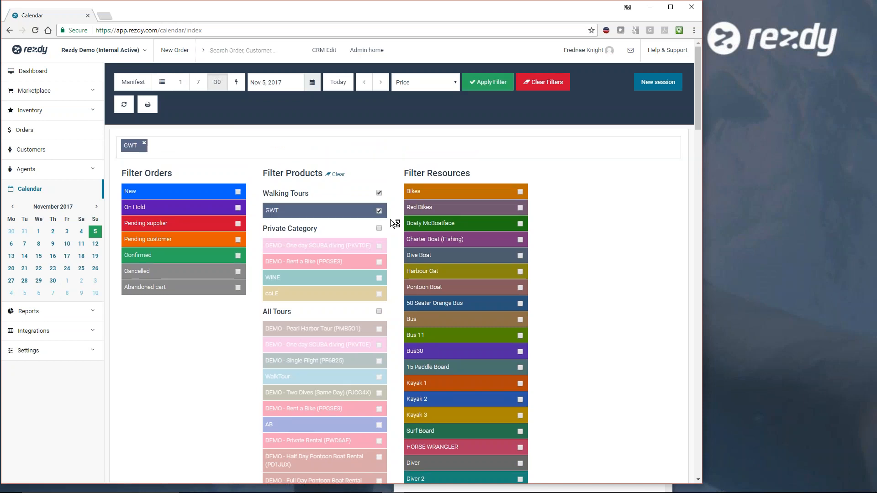
{"action": "left_click", "coordinate": [488, 86]}
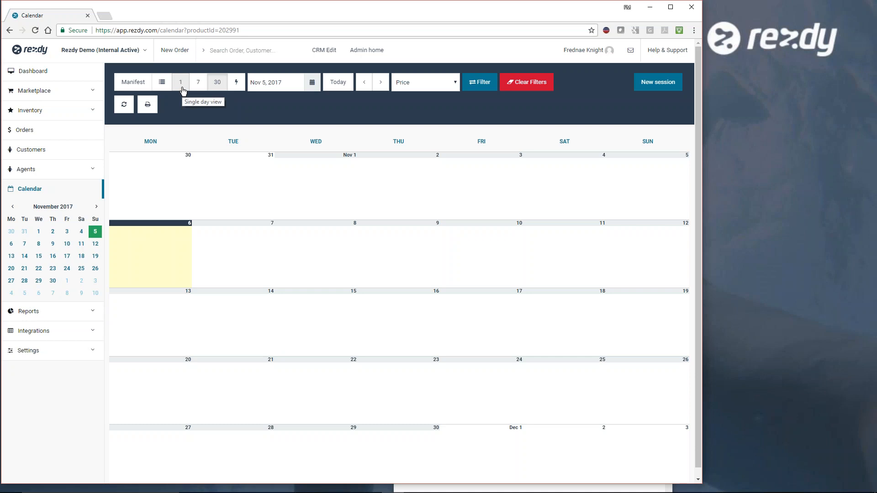
- Start a new calendar session for the Garden Walking Tour (GWT) product
{"action": "left_click", "coordinate": [657, 87]}
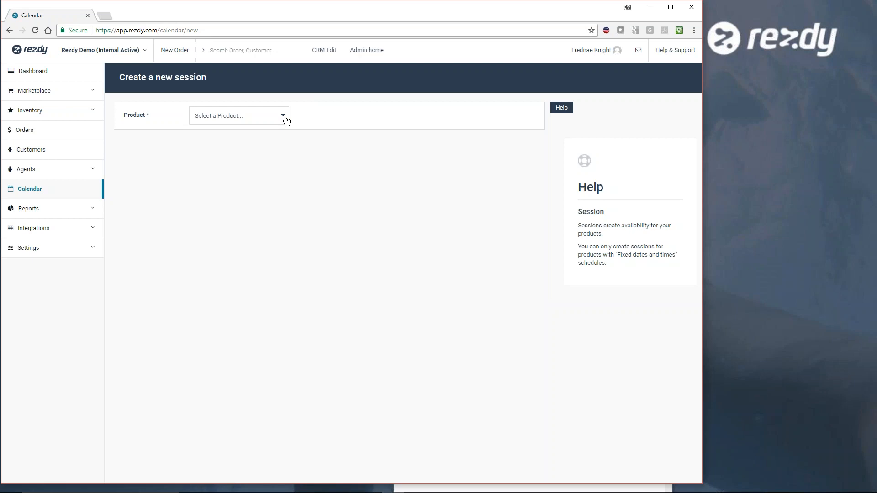
{"action": "left_click", "coordinate": [285, 118]}
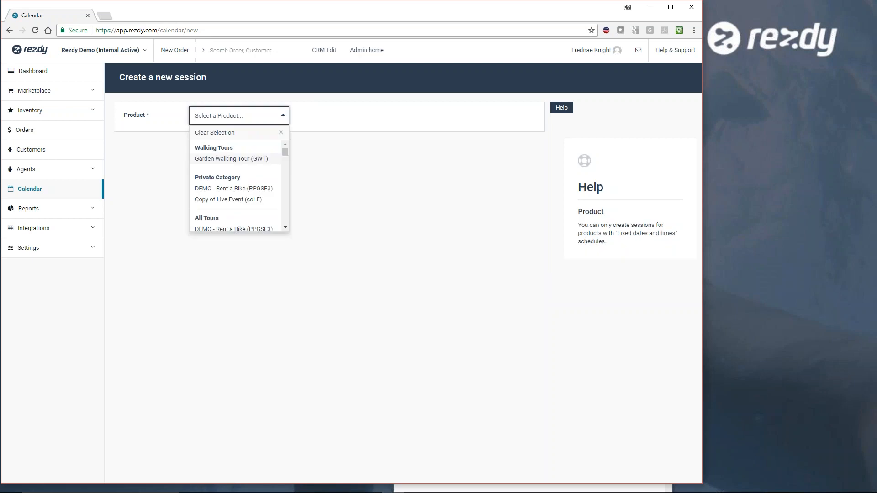
{"action": "left_click", "coordinate": [241, 160]}
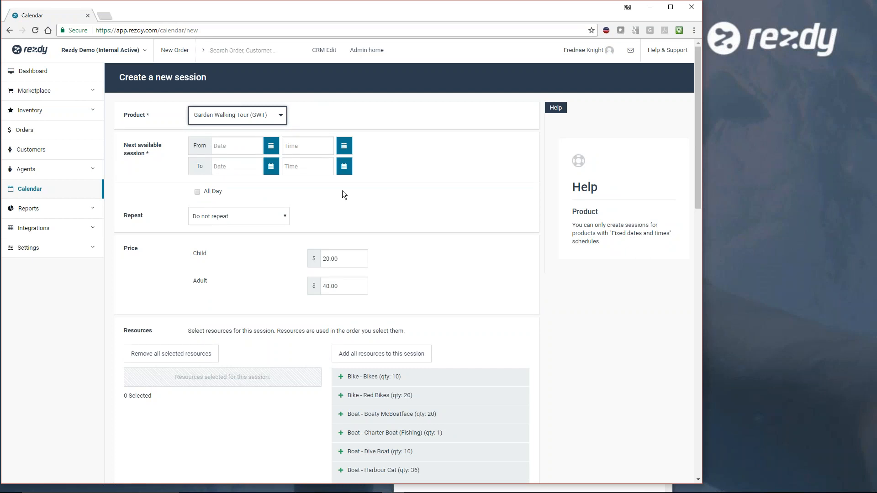
- Set the session to start on Nov 6, 2017 at 10:00 am, and try the All Day option but leave it off
{"action": "left_click", "coordinate": [230, 146]}
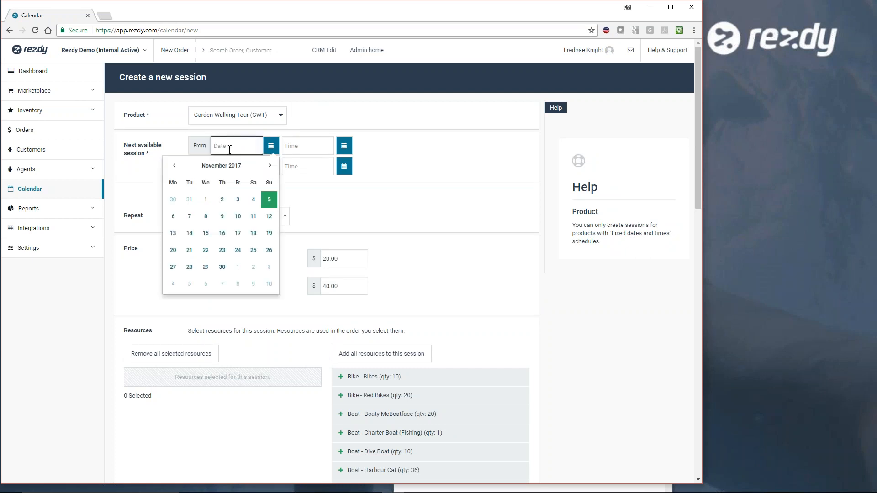
{"action": "left_click", "coordinate": [174, 221]}
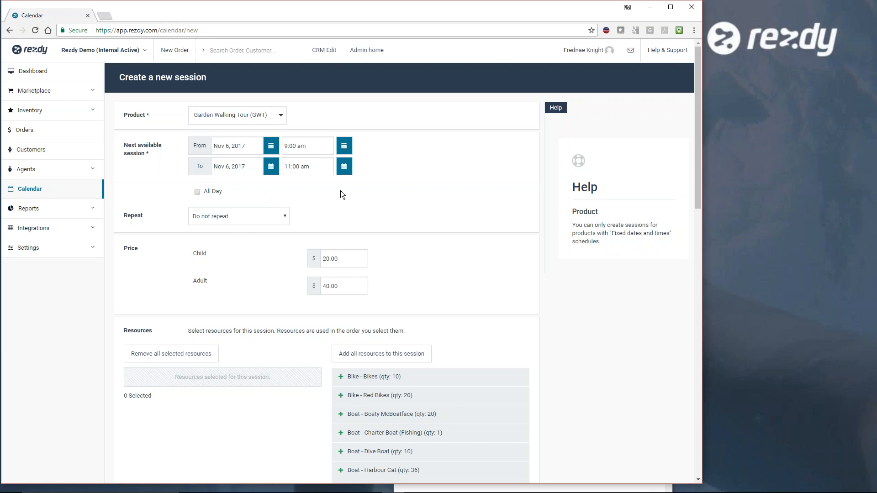
{"action": "left_click", "coordinate": [316, 146]}
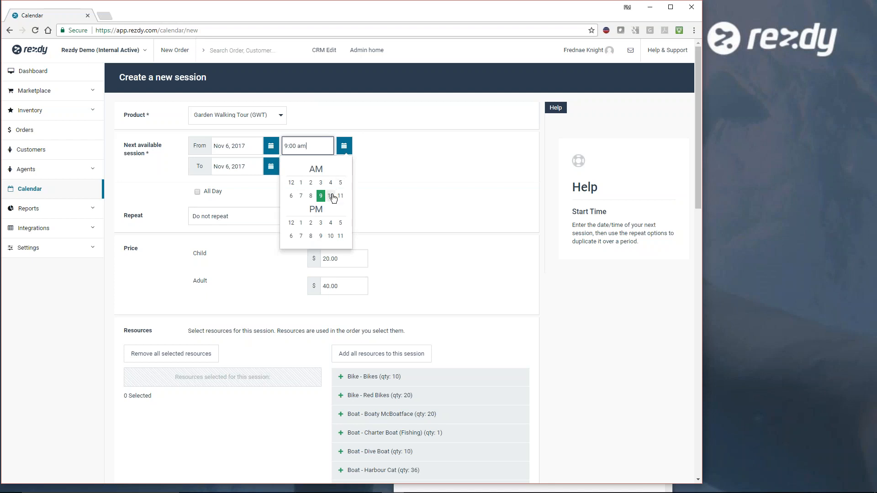
{"action": "left_click", "coordinate": [331, 196]}
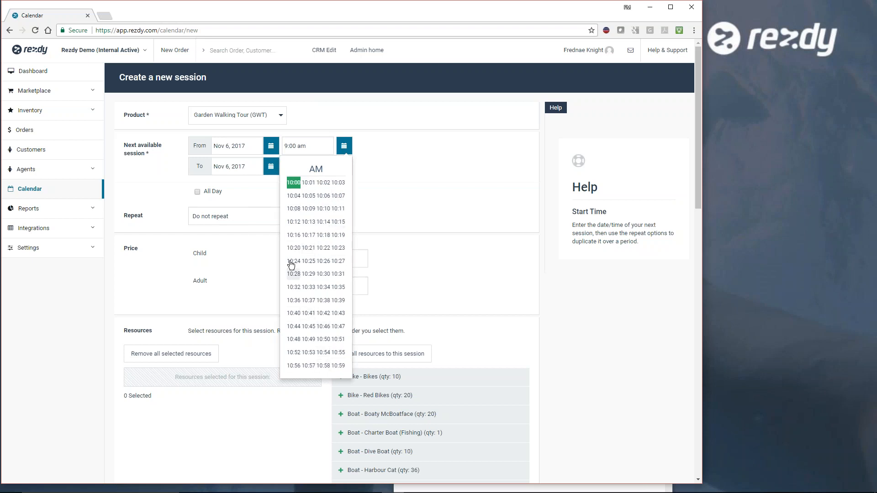
{"action": "left_click", "coordinate": [295, 183]}
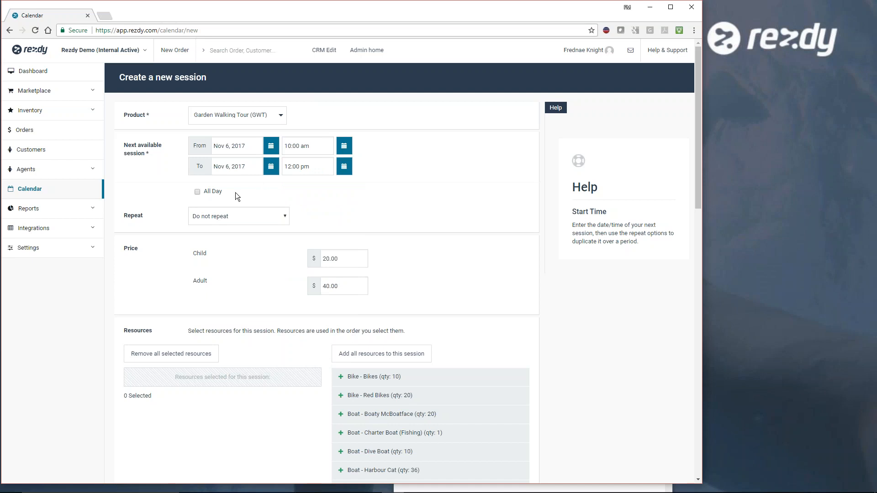
{"action": "left_click", "coordinate": [197, 191]}
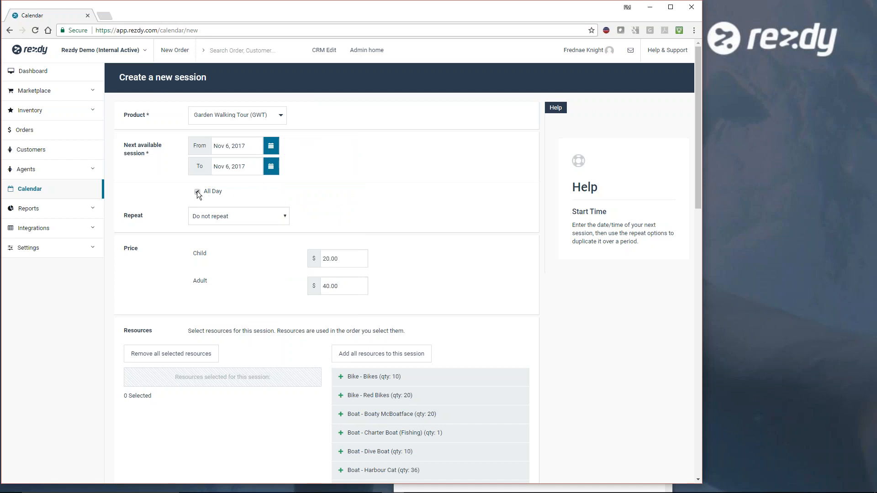
{"action": "left_click", "coordinate": [196, 191]}
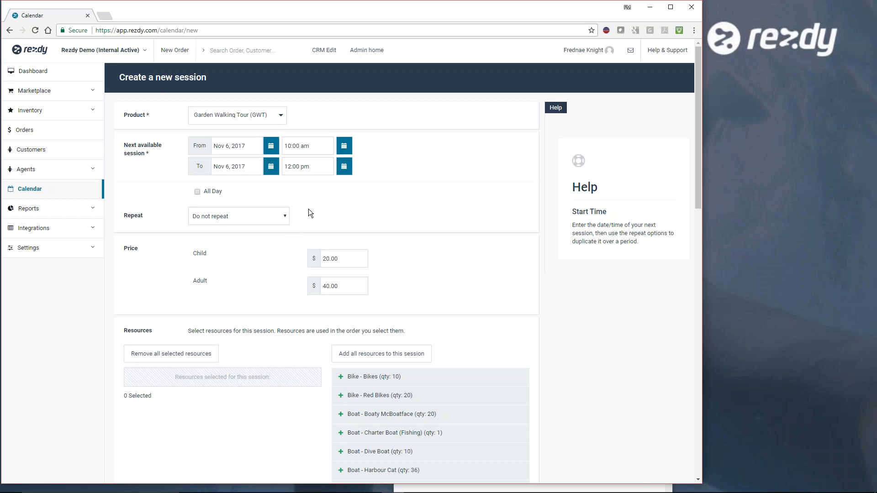
- Make the session repeat weekly, every 1 week, until Dec 29, 2017
{"action": "left_click", "coordinate": [285, 216]}
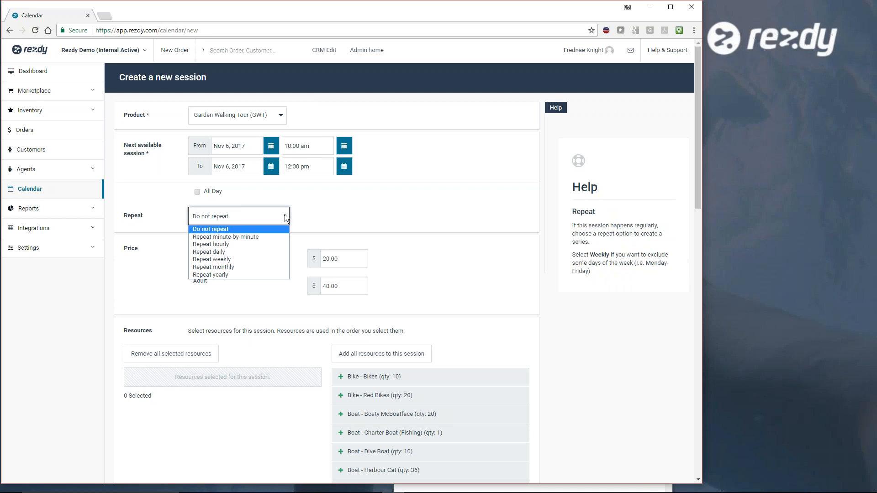
{"action": "left_click", "coordinate": [246, 258]}
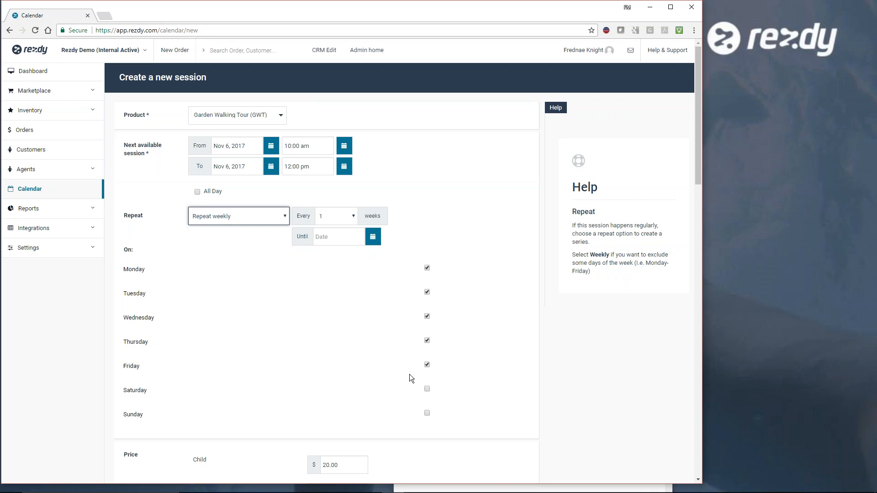
{"action": "left_click", "coordinate": [352, 219]}
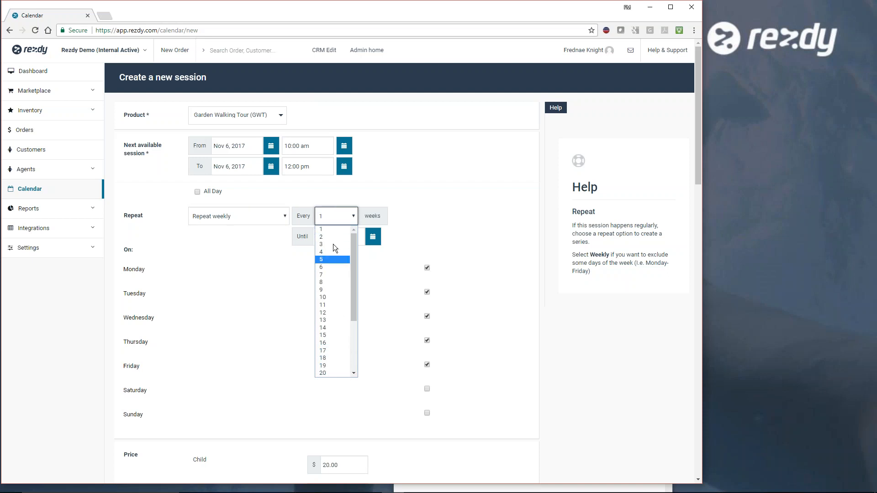
{"action": "left_click", "coordinate": [425, 217]}
{"action": "left_click", "coordinate": [342, 237]}
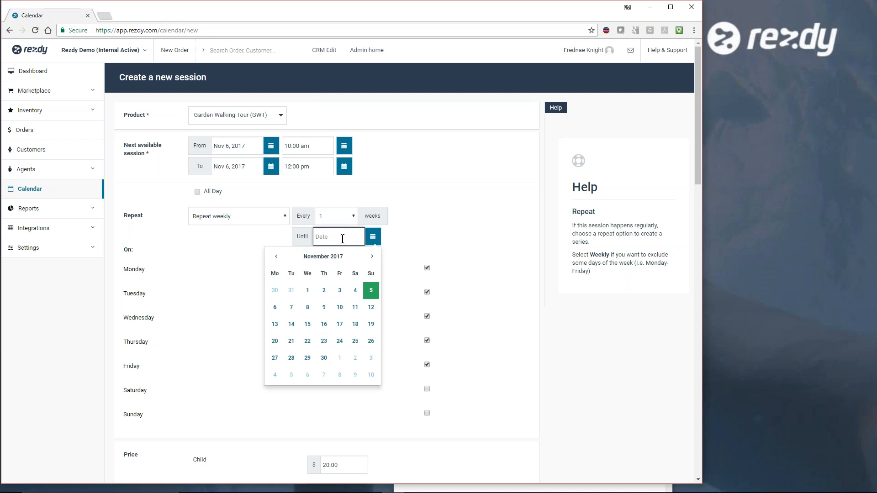
{"action": "left_click", "coordinate": [372, 261]}
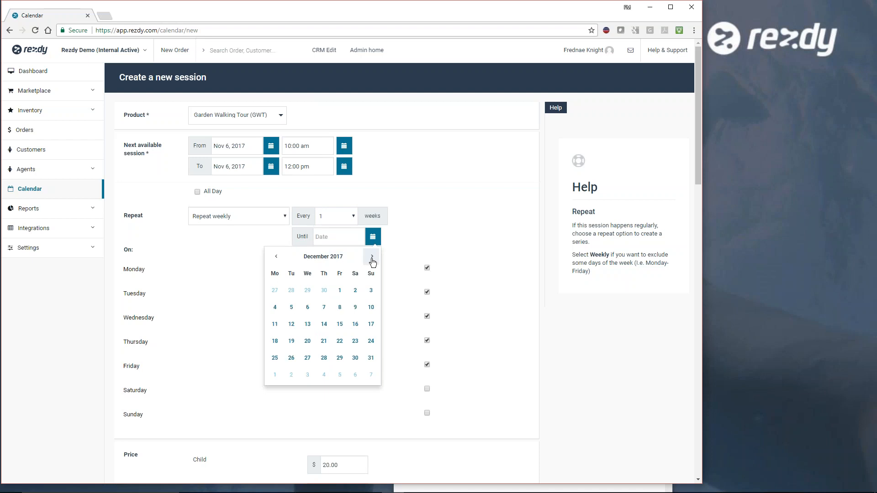
{"action": "left_click", "coordinate": [339, 359]}
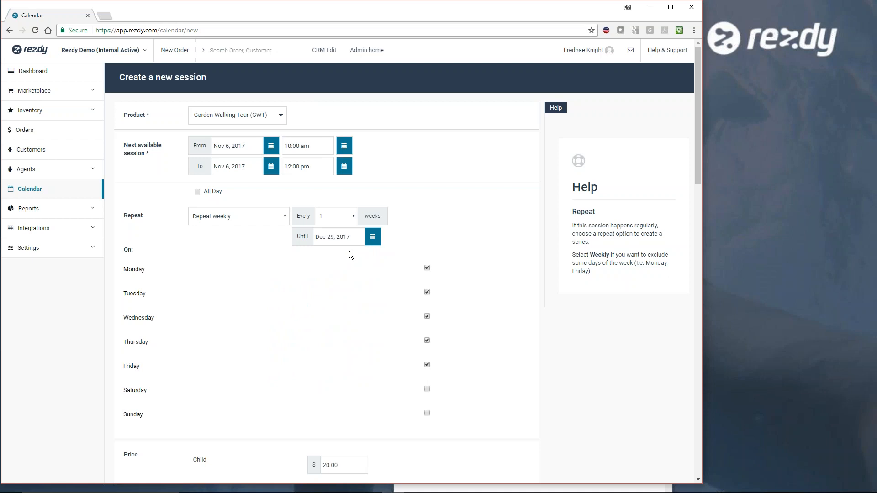
- Create the recurring Garden Walking Tour sessions, keeping the preset weekdays, prices and availability and adding no resources
{"action": "scroll", "coordinate": [420, 340], "scroll_direction": "down", "scroll_amount": 4}
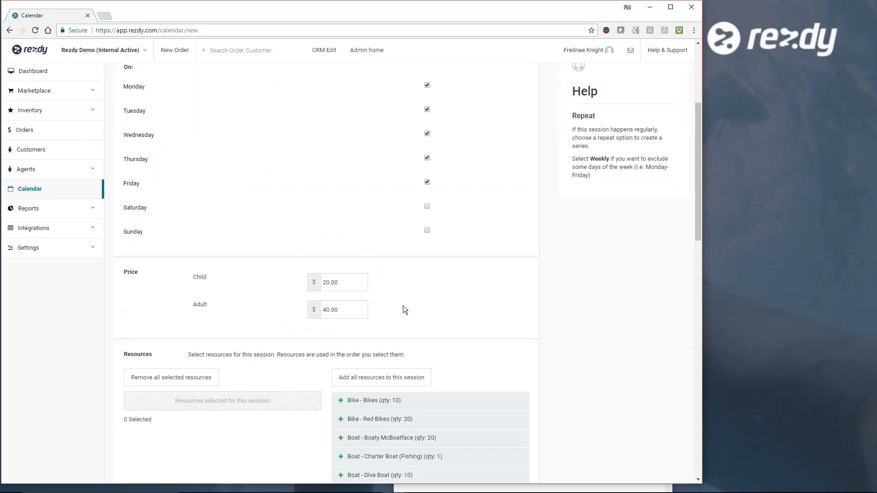
{"action": "scroll", "coordinate": [554, 309], "scroll_direction": "down", "scroll_amount": 2}
{"action": "scroll", "coordinate": [558, 309], "scroll_direction": "down", "scroll_amount": 4}
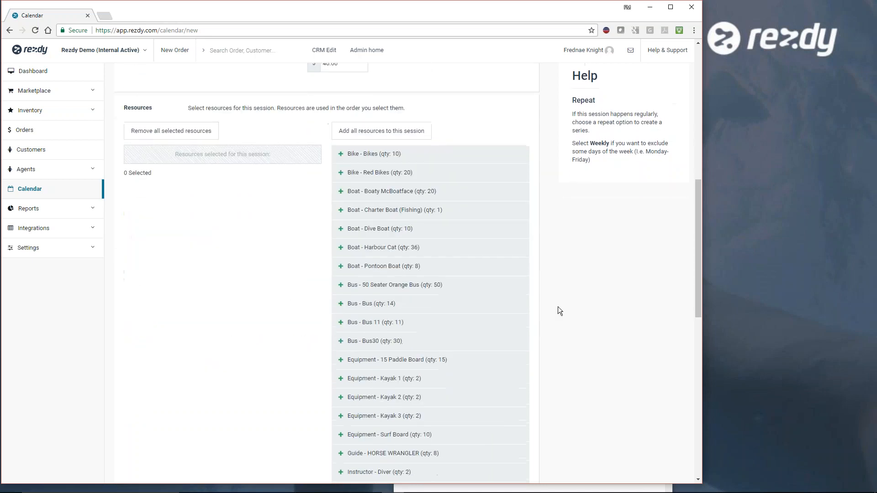
{"action": "scroll", "coordinate": [538, 306], "scroll_direction": "down", "scroll_amount": 7}
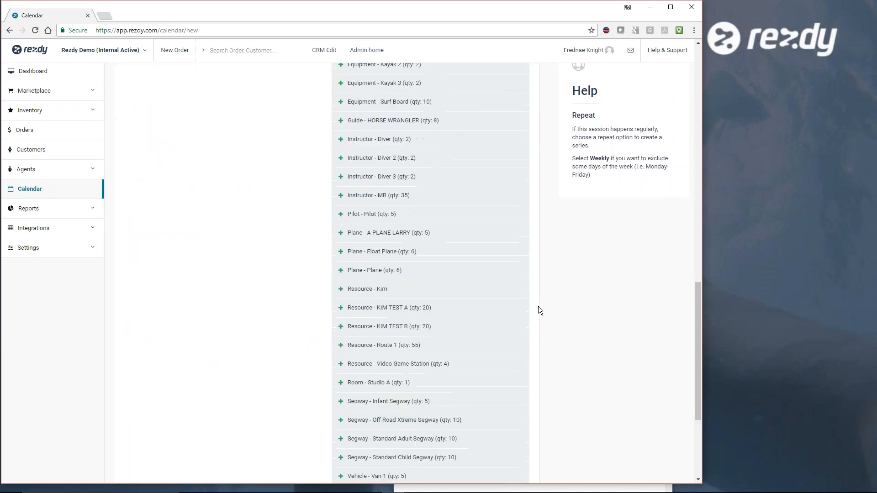
{"action": "scroll", "coordinate": [538, 306], "scroll_direction": "down", "scroll_amount": 3}
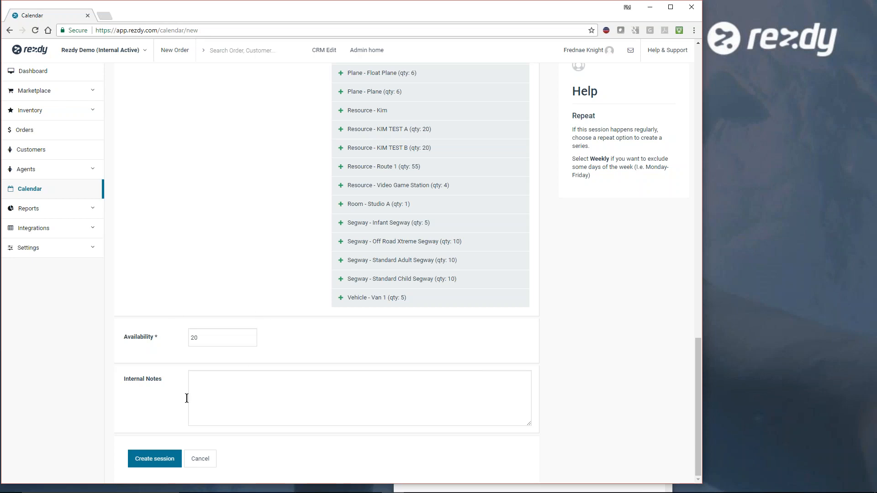
{"action": "left_click", "coordinate": [152, 460]}
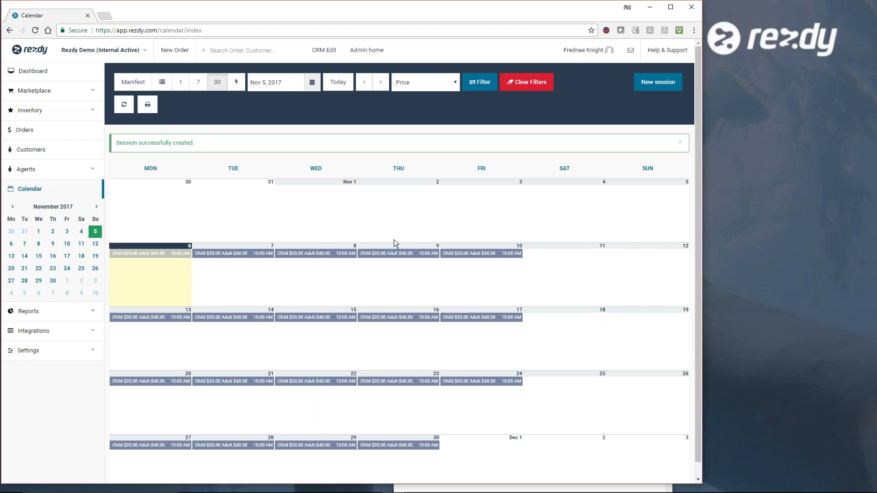
- Switch the calendar's session labels to Product, try Show Availability, and set them back to Product
{"action": "left_click", "coordinate": [450, 79]}
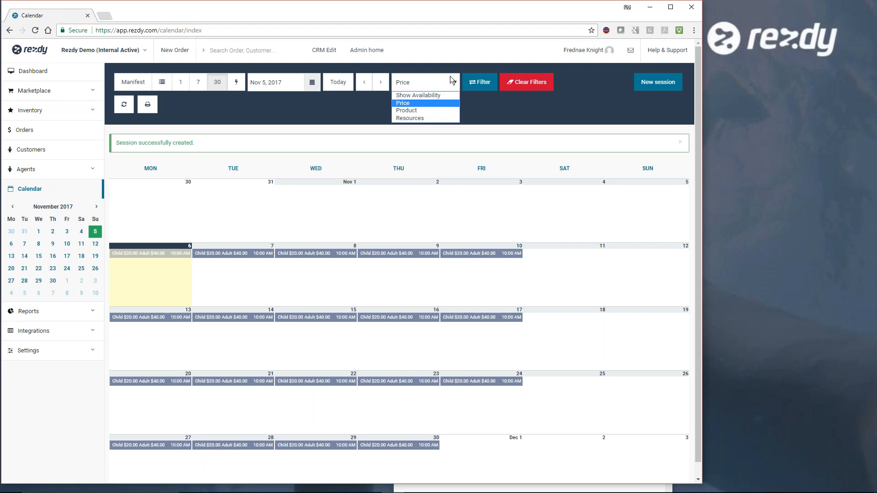
{"action": "left_click", "coordinate": [419, 110]}
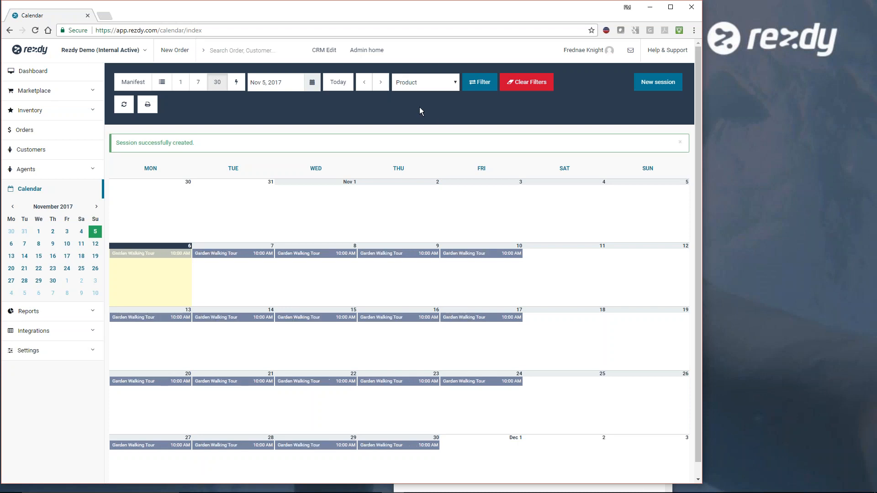
{"action": "left_click", "coordinate": [451, 80]}
{"action": "left_click", "coordinate": [432, 91]}
{"action": "left_click", "coordinate": [448, 79]}
{"action": "left_click", "coordinate": [441, 94]}
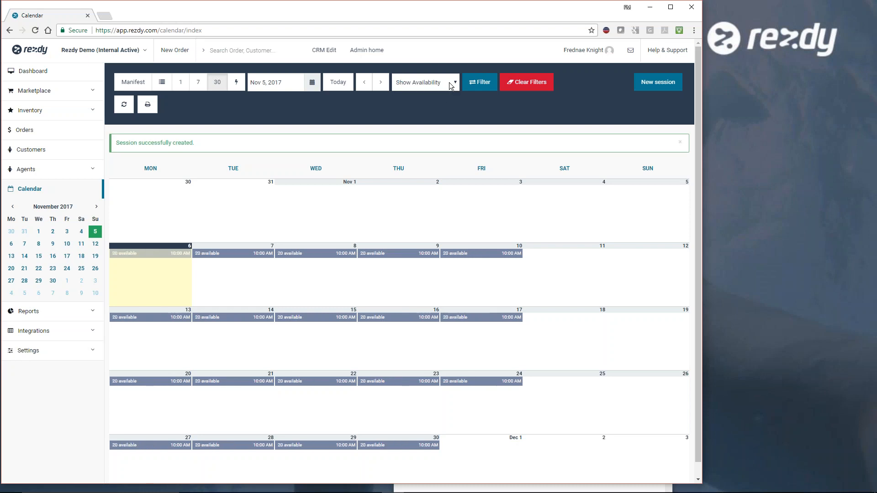
{"action": "left_click", "coordinate": [451, 81]}
{"action": "left_click", "coordinate": [421, 111]}
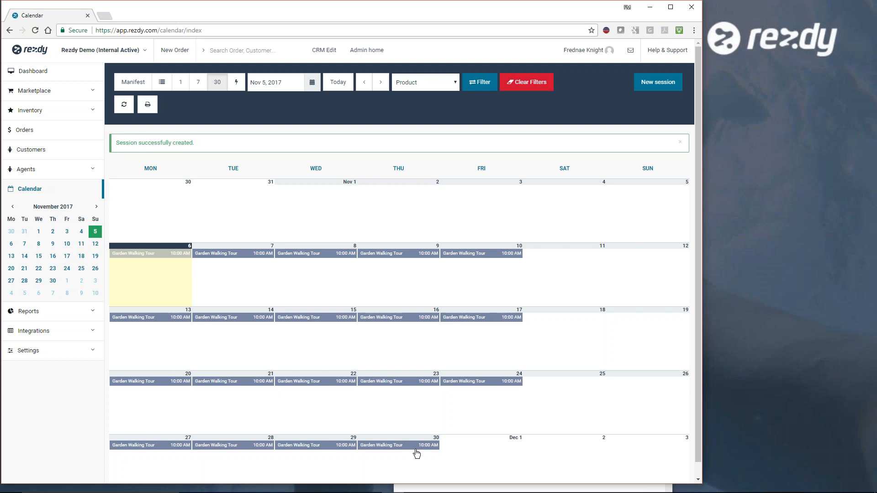
- Open the Nov 30 Garden Walking Tour session for editing and set its Adult price to $30.00 and Child price to $10.00
{"action": "left_click", "coordinate": [383, 449]}
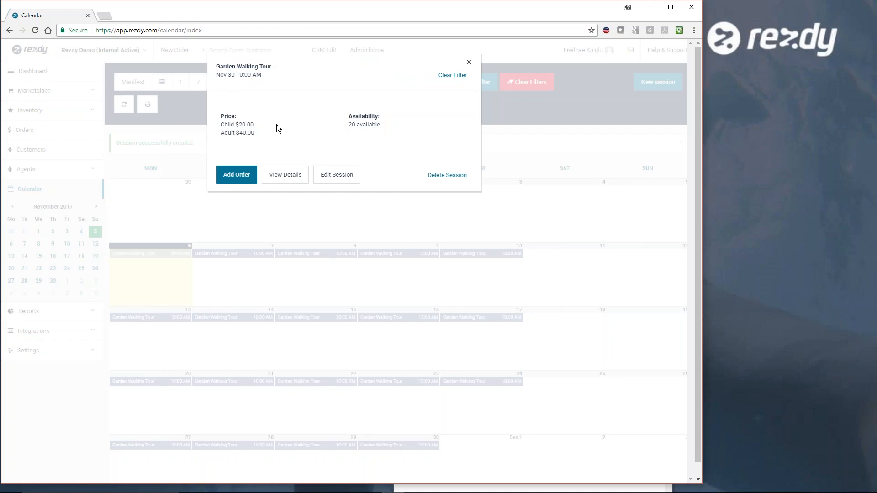
{"action": "left_click", "coordinate": [335, 182]}
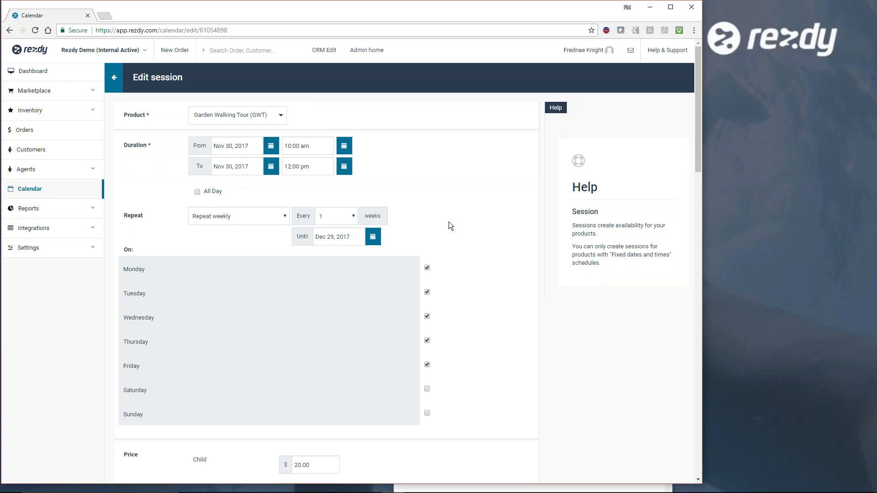
{"action": "scroll", "coordinate": [467, 250], "scroll_direction": "down", "scroll_amount": 5}
{"action": "left_click_drag", "start_coordinate": [297, 265], "coordinate": [294, 265]}
{"action": "type", "text": "30.00"}
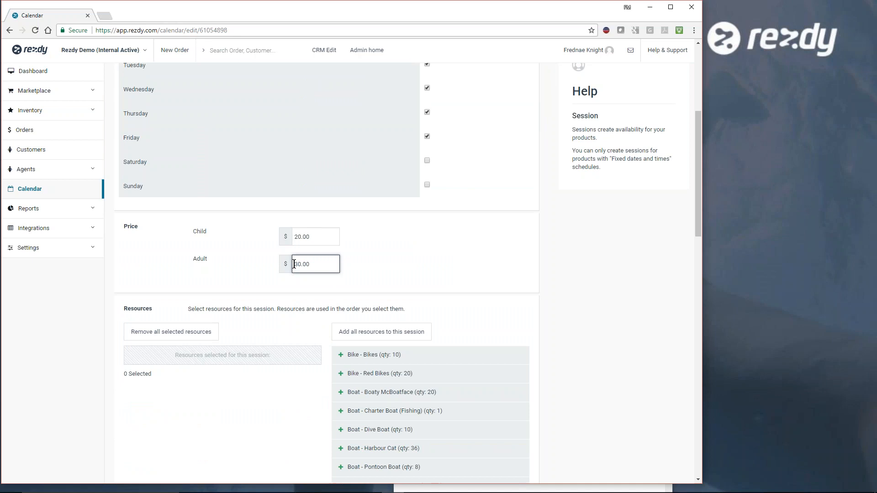
{"action": "left_click_drag", "start_coordinate": [297, 237], "coordinate": [294, 238]}
{"action": "type", "text": "1"}
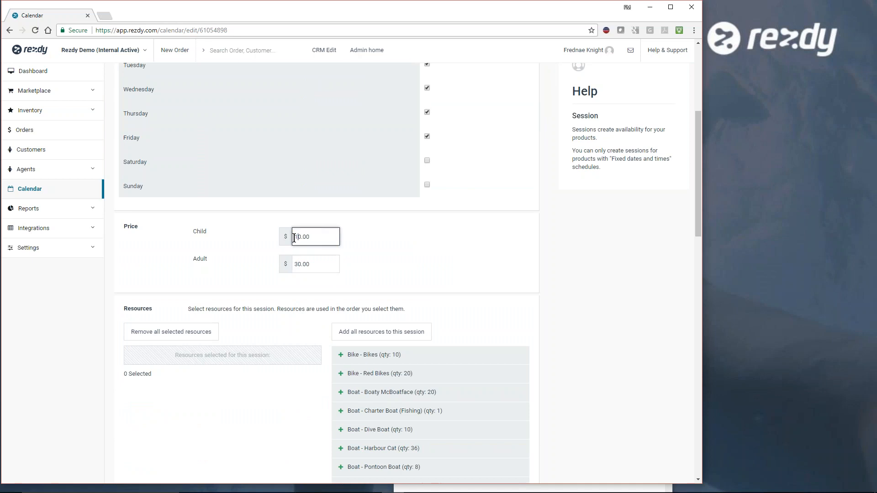
- Save the edited Nov 30 session, applying the price changes to only this session in the series
{"action": "scroll", "coordinate": [486, 221], "scroll_direction": "up", "scroll_amount": 5}
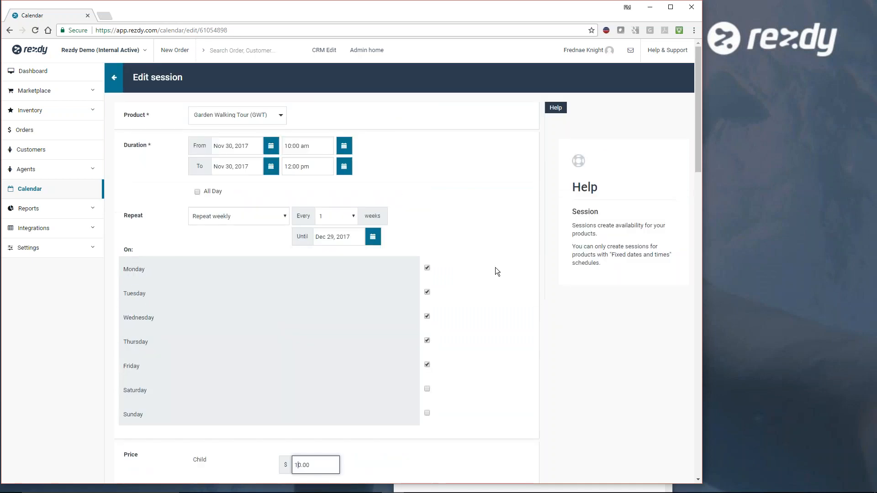
{"action": "scroll", "coordinate": [495, 267], "scroll_direction": "down", "scroll_amount": 2}
{"action": "scroll", "coordinate": [580, 297], "scroll_direction": "down", "scroll_amount": 9}
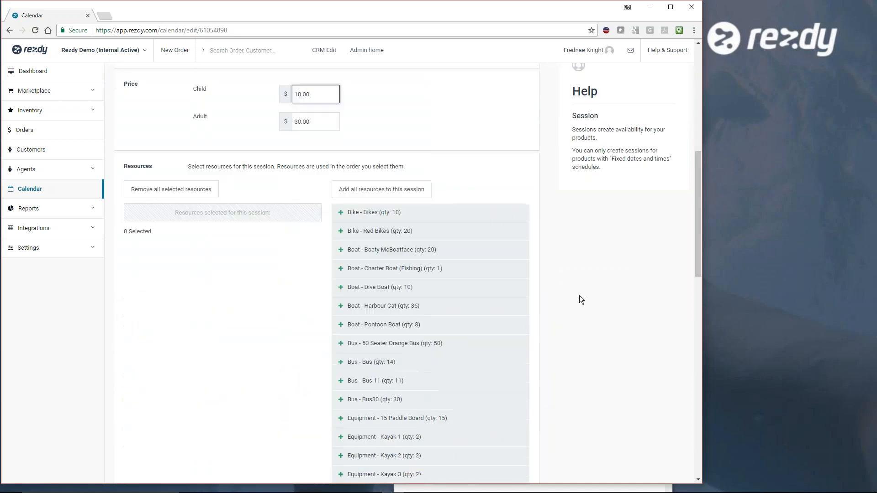
{"action": "scroll", "coordinate": [577, 296], "scroll_direction": "down", "scroll_amount": 11}
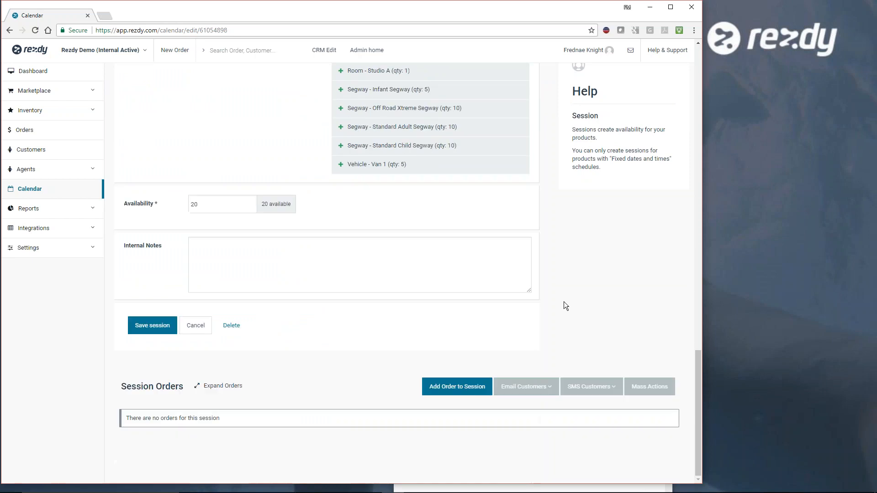
{"action": "left_click", "coordinate": [143, 330]}
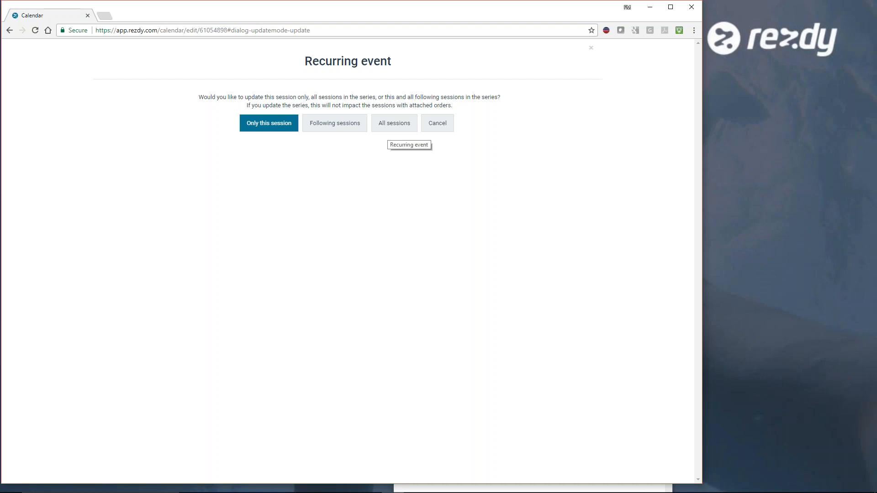
{"action": "left_click", "coordinate": [261, 130]}
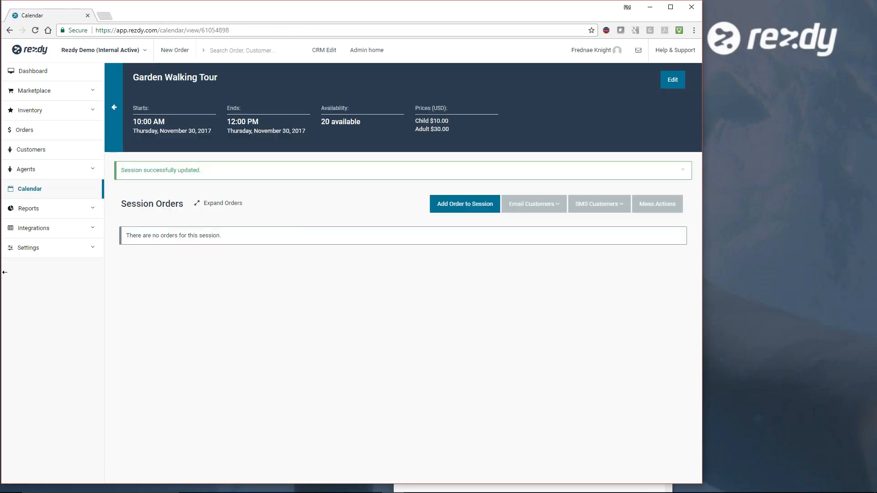
- Return to the calendar and label the sessions by Price to compare the Nov 30 session with the others
{"action": "left_click", "coordinate": [33, 192]}
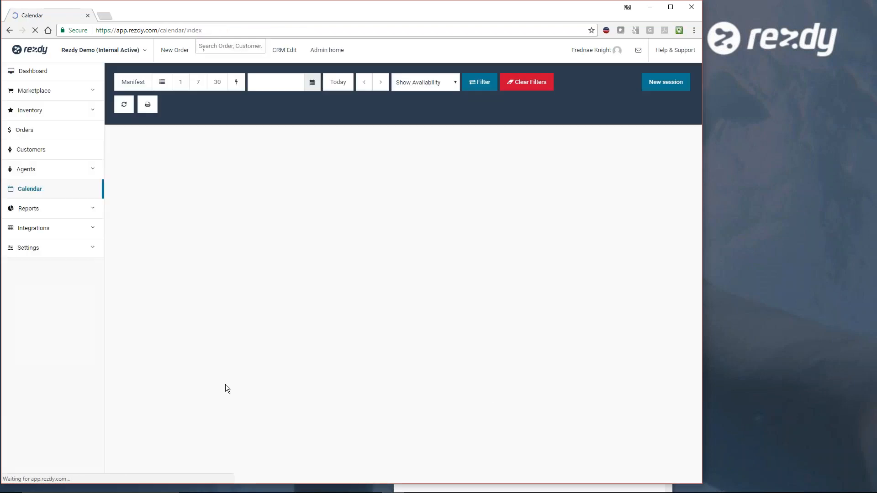
{"action": "left_click", "coordinate": [451, 81]}
{"action": "left_click", "coordinate": [431, 103]}
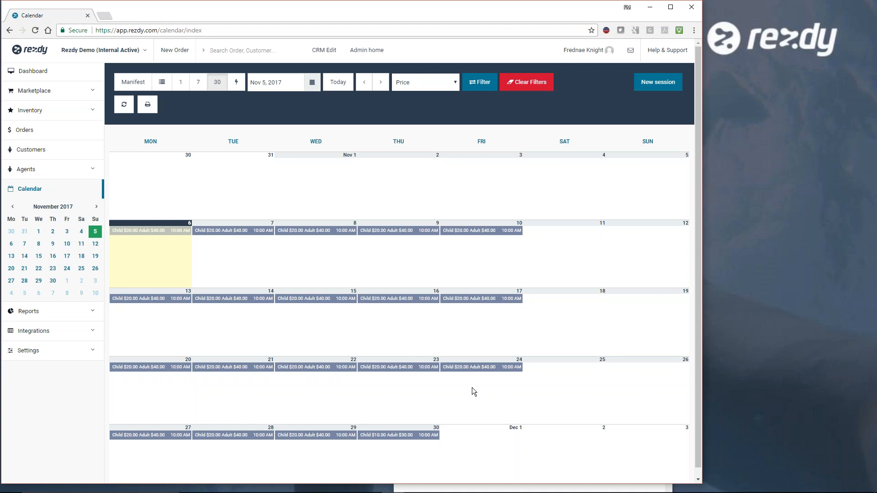
- Block out all of Nov 24 on the calendar, accepting deletion of its sessions, and view the day options for Nov 25
{"action": "left_click", "coordinate": [472, 391]}
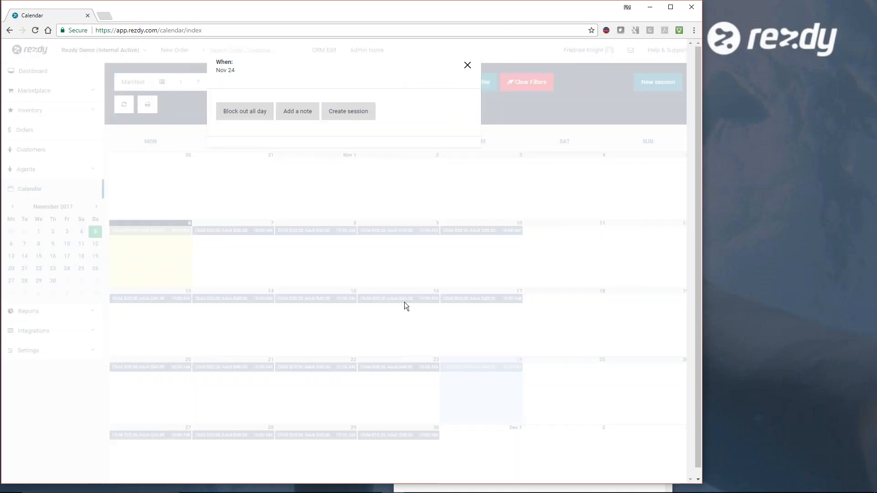
{"action": "left_click", "coordinate": [247, 117]}
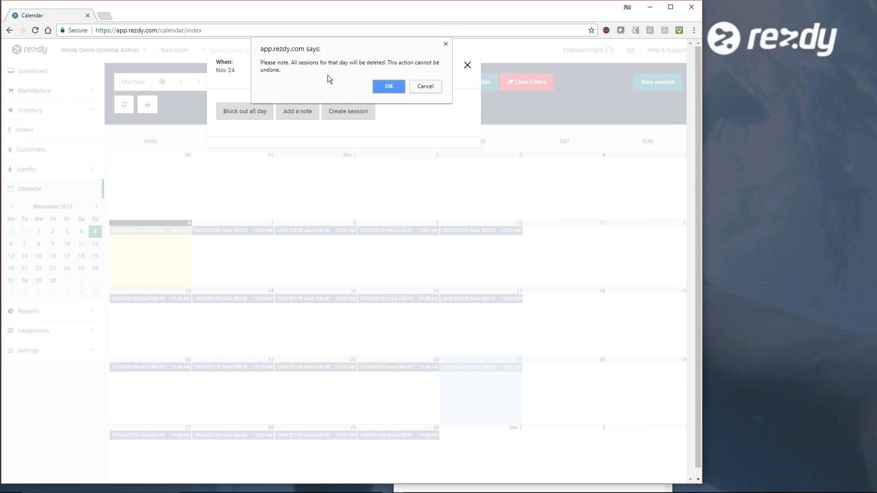
{"action": "left_click", "coordinate": [389, 86]}
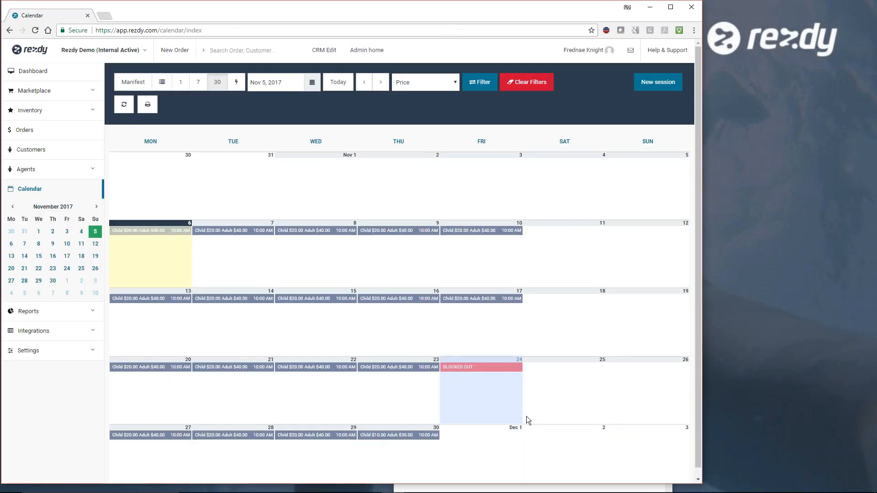
{"action": "left_click", "coordinate": [556, 394]}
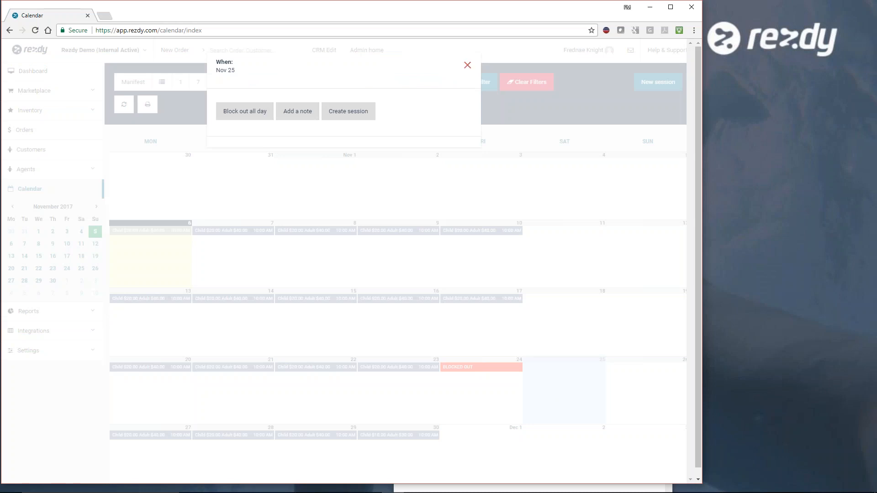
{"action": "left_click", "coordinate": [467, 65]}
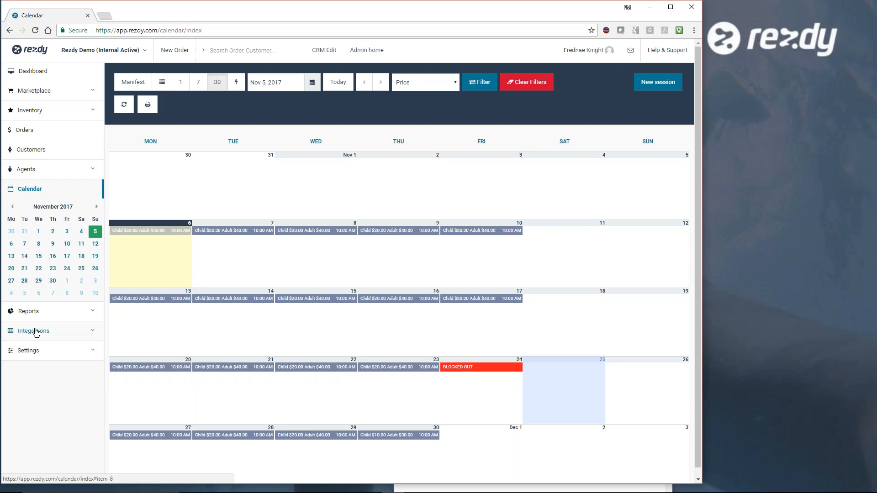
- Open the My Website integration and examine the booking form design options, from color theme and banner image to visible components and custom CSS
{"action": "left_click", "coordinate": [93, 334]}
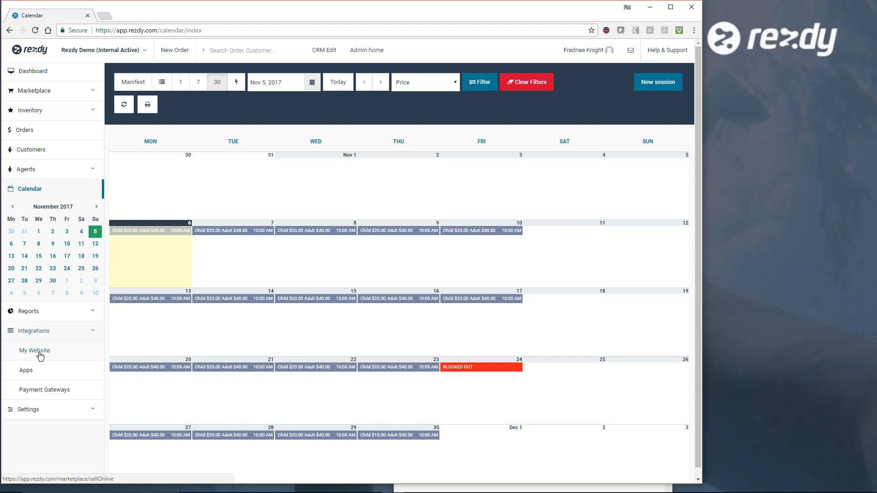
{"action": "left_click", "coordinate": [41, 356]}
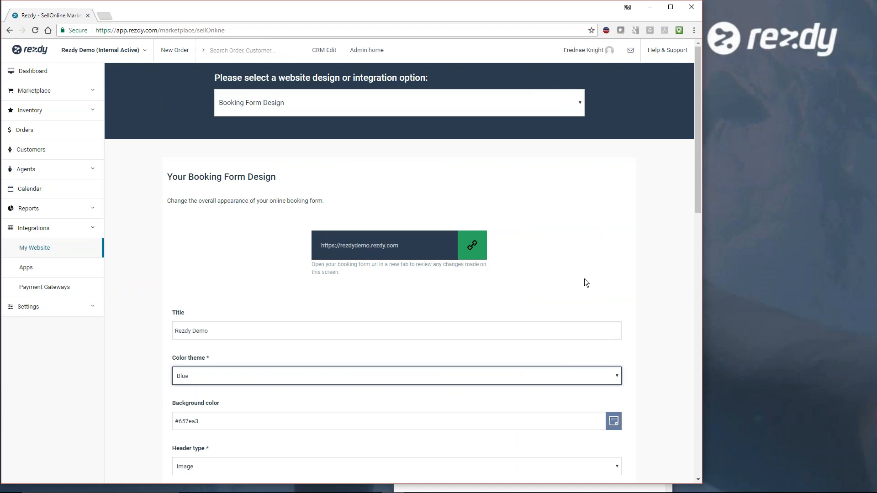
{"action": "scroll", "coordinate": [651, 306], "scroll_direction": "down", "scroll_amount": 2}
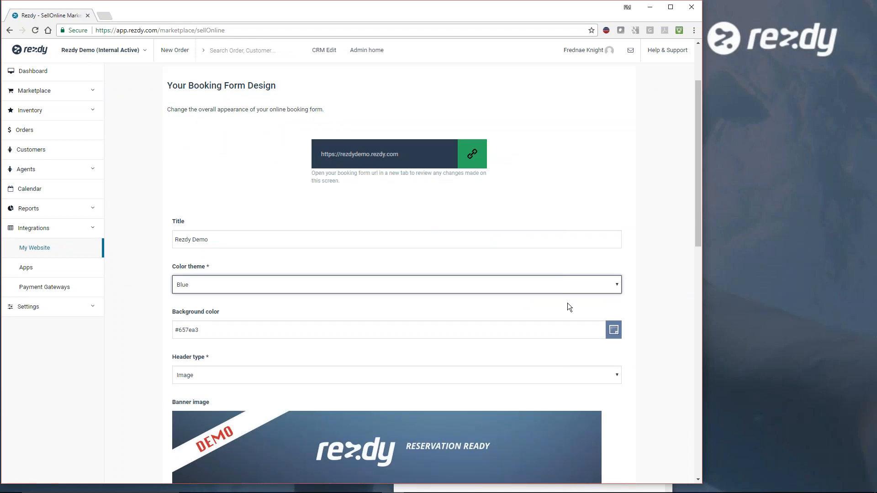
{"action": "left_click", "coordinate": [612, 284]}
{"action": "left_click", "coordinate": [639, 284]}
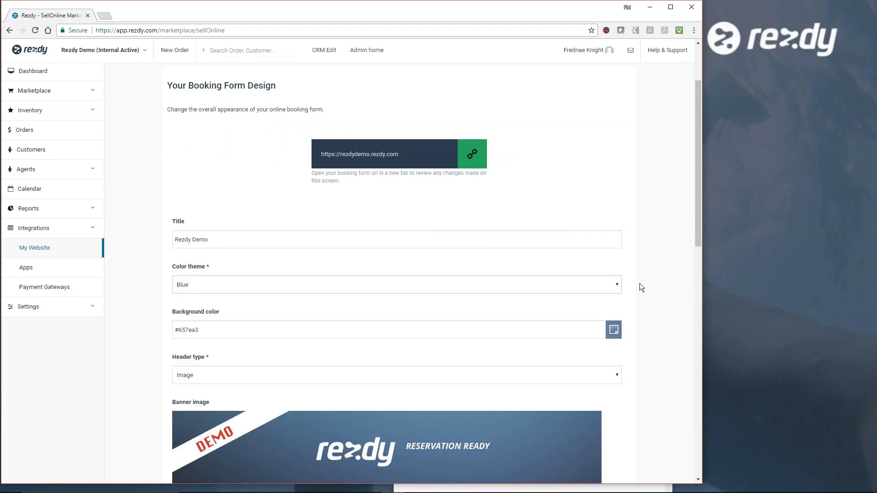
{"action": "scroll", "coordinate": [646, 306], "scroll_direction": "down", "scroll_amount": 2}
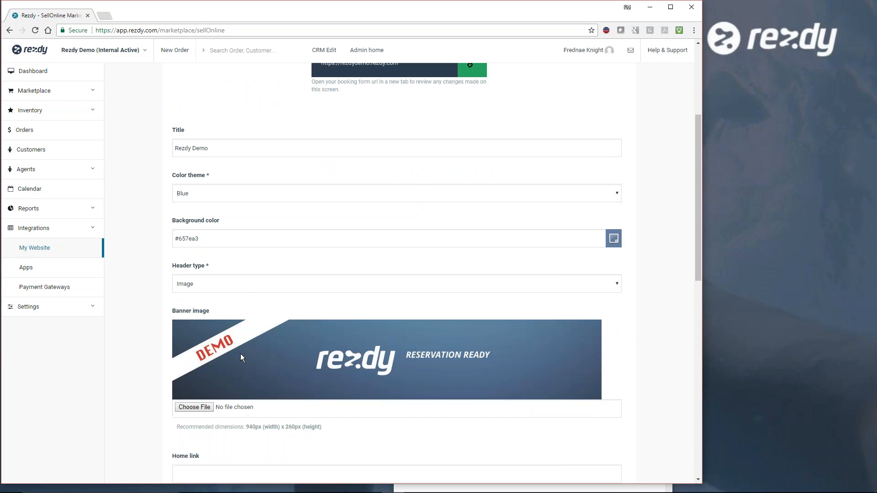
{"action": "scroll", "coordinate": [642, 337], "scroll_direction": "down", "scroll_amount": 12}
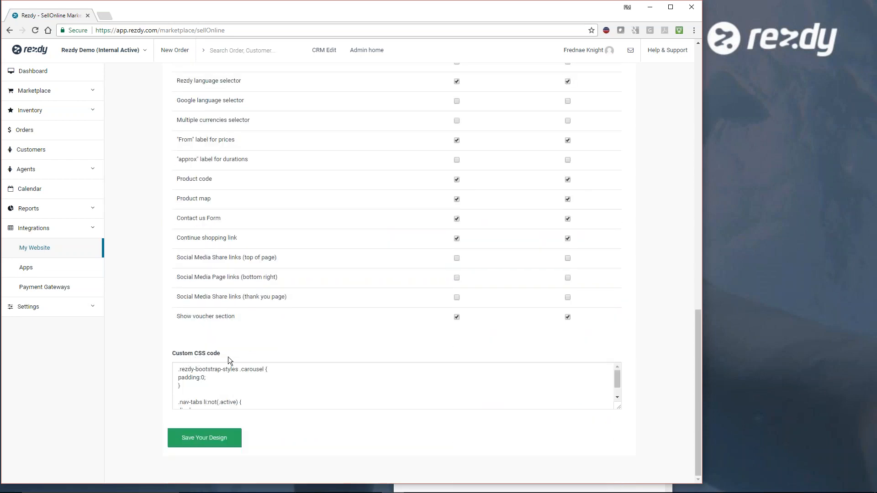
{"action": "scroll", "coordinate": [641, 337], "scroll_direction": "up", "scroll_amount": 6}
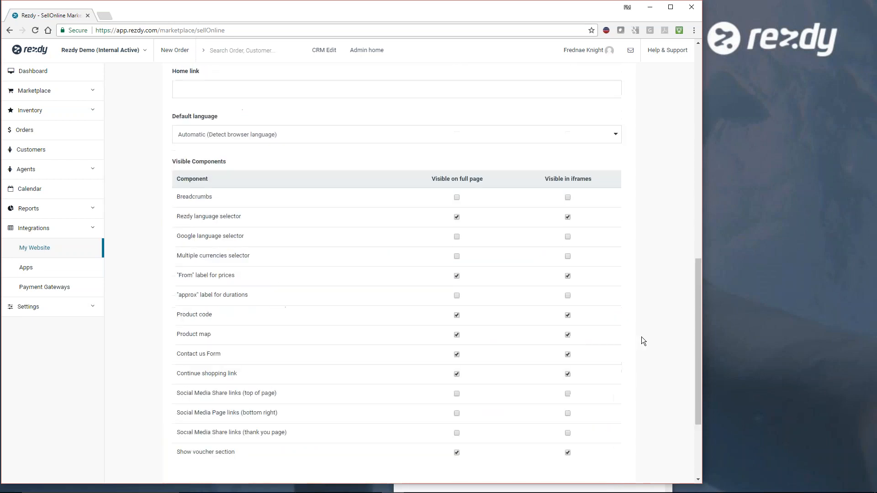
{"action": "scroll", "coordinate": [641, 341], "scroll_direction": "up", "scroll_amount": 2}
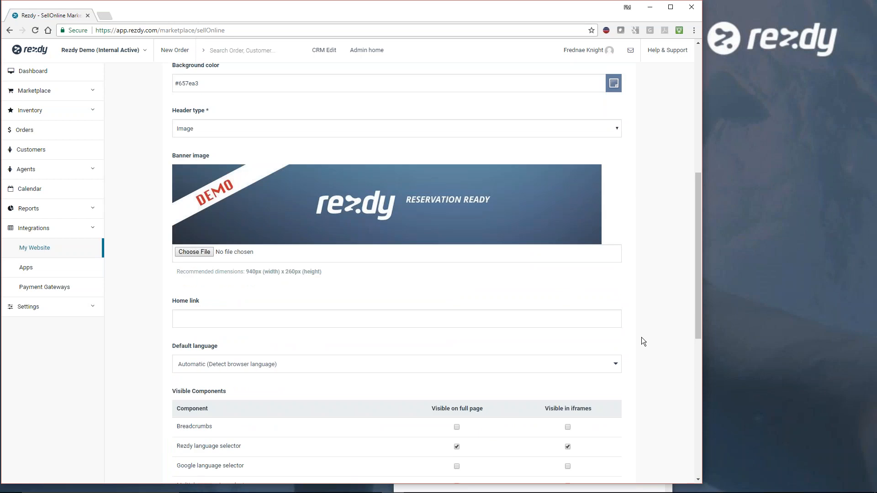
{"action": "scroll", "coordinate": [641, 337], "scroll_direction": "up", "scroll_amount": 3}
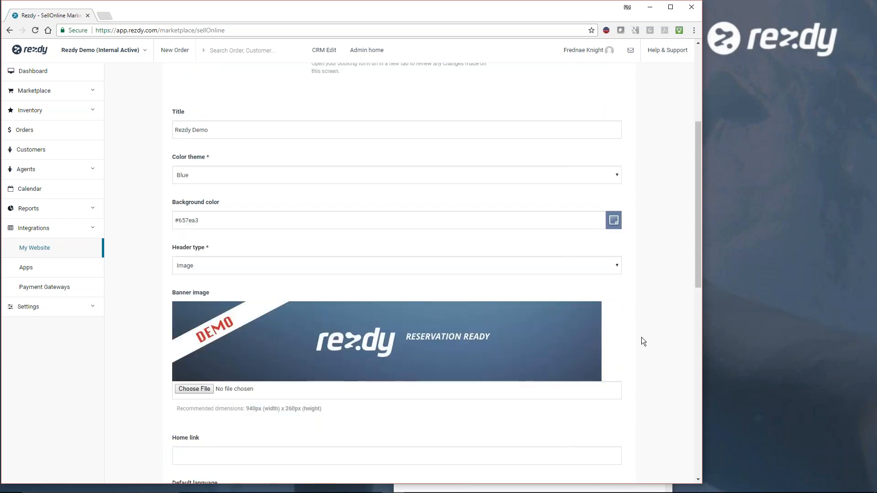
{"action": "scroll", "coordinate": [641, 337], "scroll_direction": "up", "scroll_amount": 2}
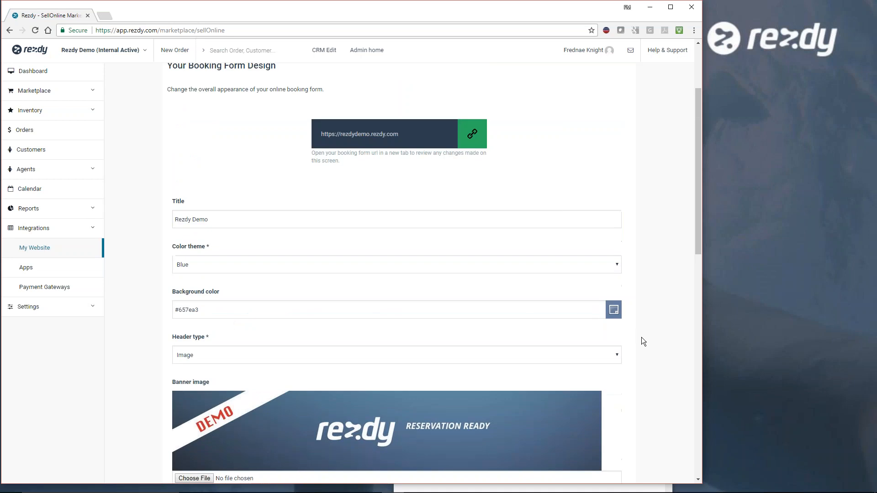
{"action": "scroll", "coordinate": [642, 341], "scroll_direction": "up", "scroll_amount": 2}
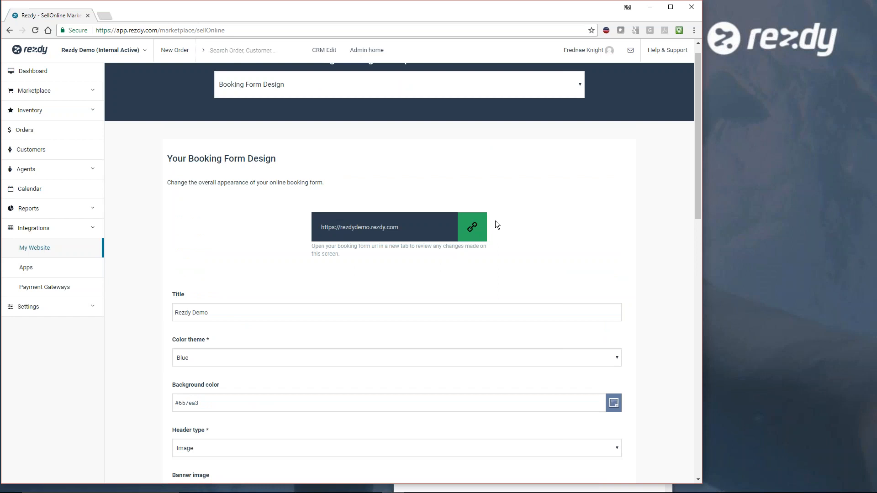
- Open the online booking form at rezdydemo.rezdy.com and go to the Garden Walking Tour's booking page
{"action": "left_click", "coordinate": [473, 231]}
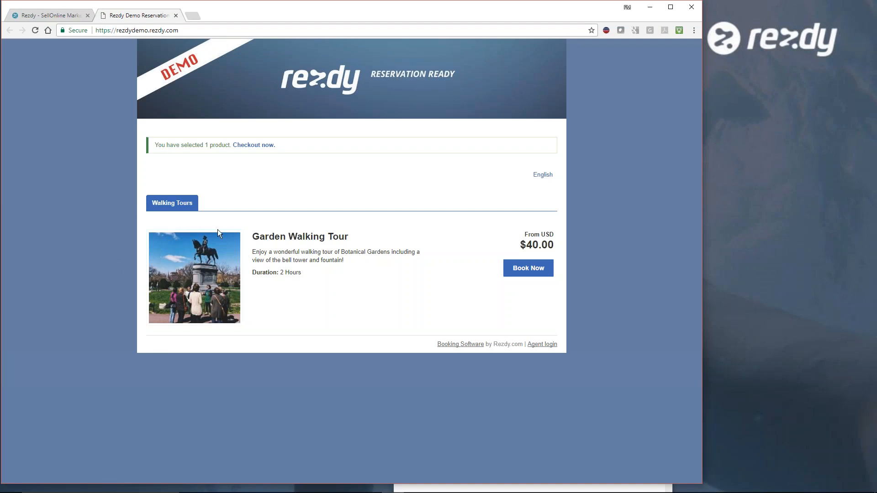
{"action": "left_click_drag", "start_coordinate": [345, 260], "coordinate": [249, 253]}
{"action": "left_click", "coordinate": [321, 272]}
{"action": "left_click", "coordinate": [526, 270]}
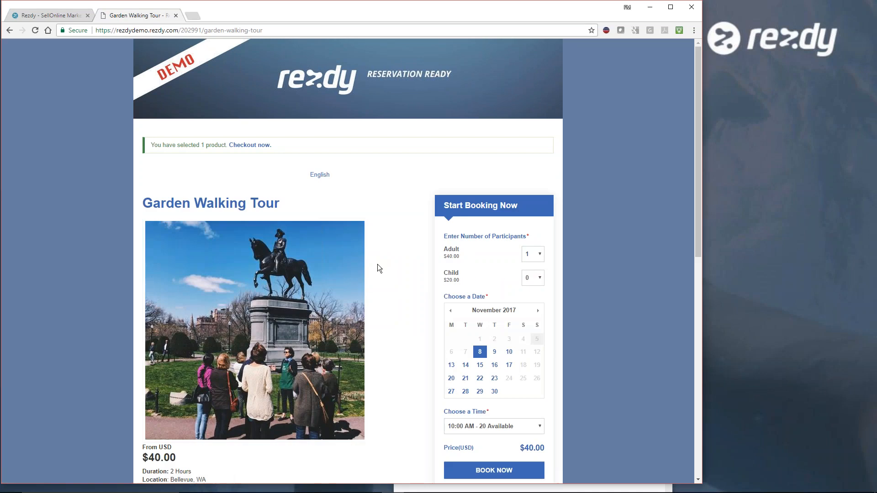
- Examine the Garden Walking Tour page's photos, description, map, related tour and booking calendar
{"action": "scroll", "coordinate": [388, 267], "scroll_direction": "down", "scroll_amount": 3}
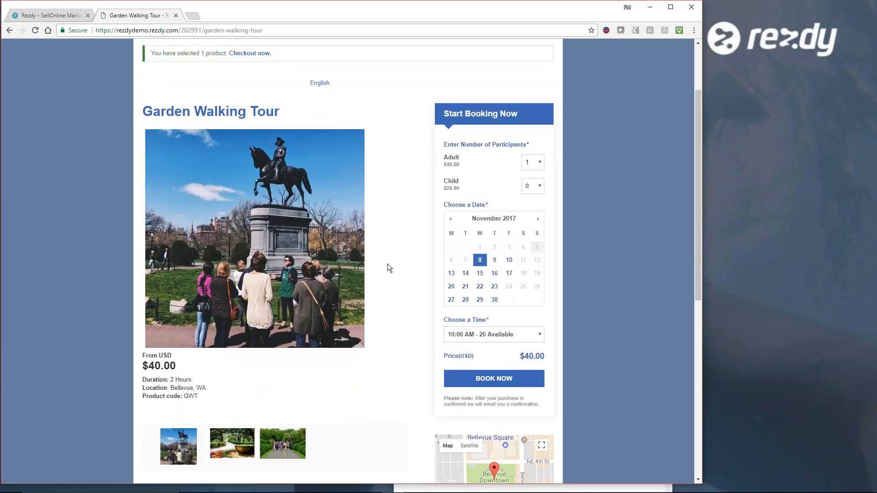
{"action": "scroll", "coordinate": [387, 268], "scroll_direction": "down", "scroll_amount": 5}
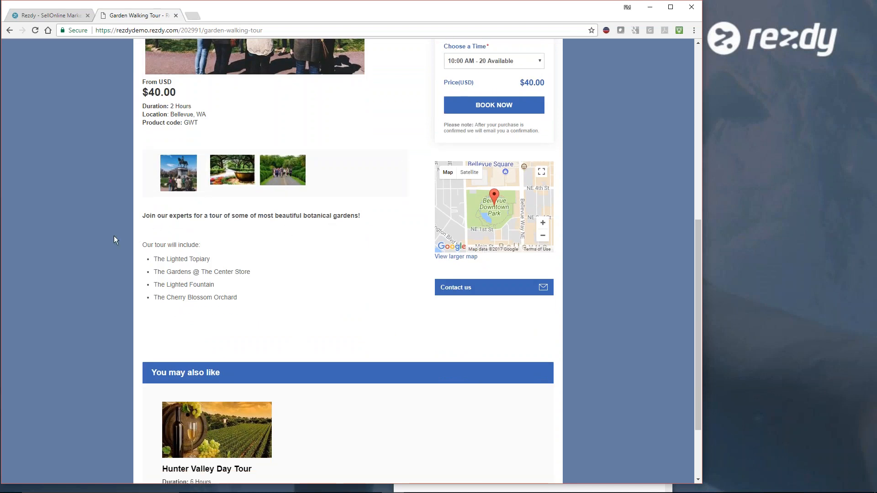
{"action": "scroll", "coordinate": [358, 300], "scroll_direction": "down", "scroll_amount": 2}
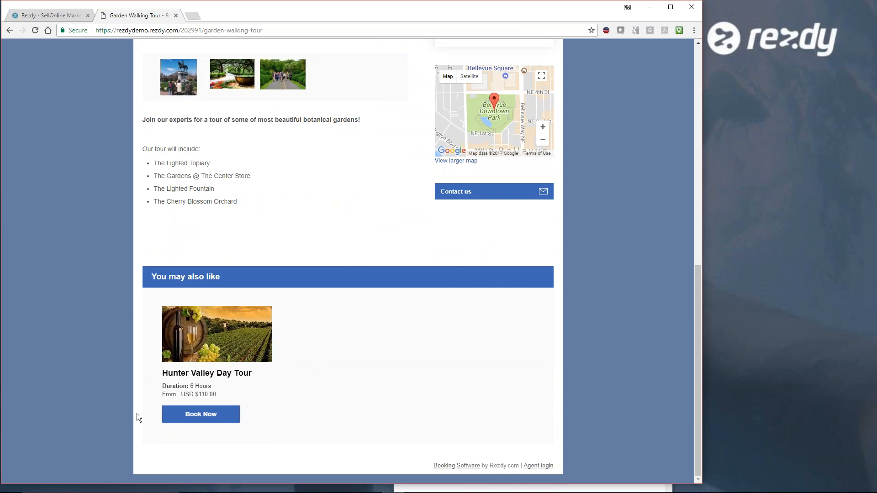
{"action": "scroll", "coordinate": [338, 334], "scroll_direction": "up", "scroll_amount": 2}
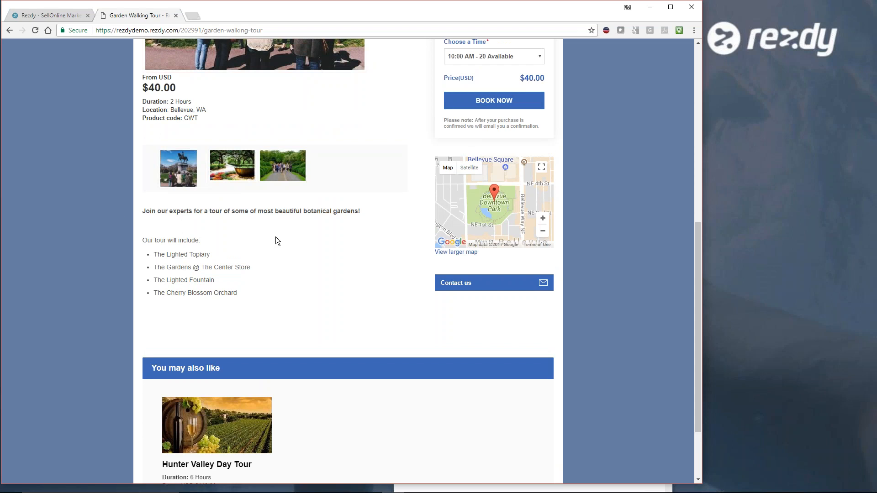
{"action": "scroll", "coordinate": [331, 287], "scroll_direction": "up", "scroll_amount": 7}
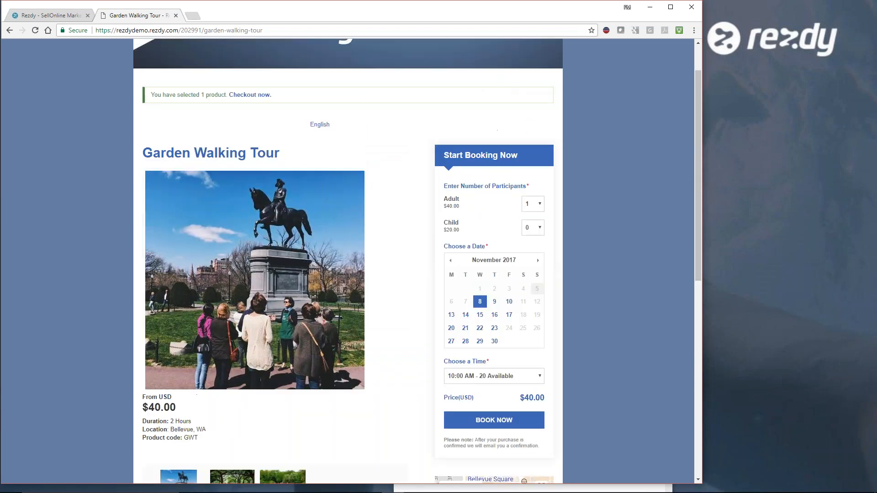
{"action": "scroll", "coordinate": [403, 279], "scroll_direction": "down", "scroll_amount": 9}
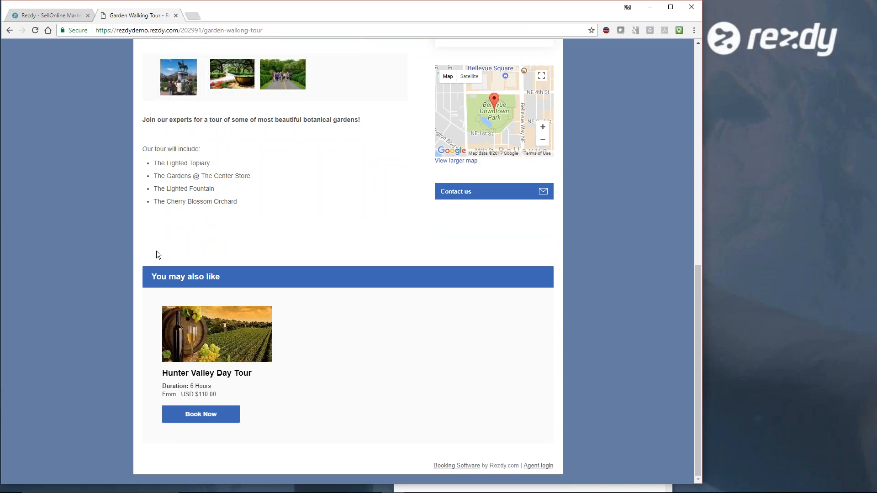
{"action": "scroll", "coordinate": [580, 310], "scroll_direction": "up", "scroll_amount": 8}
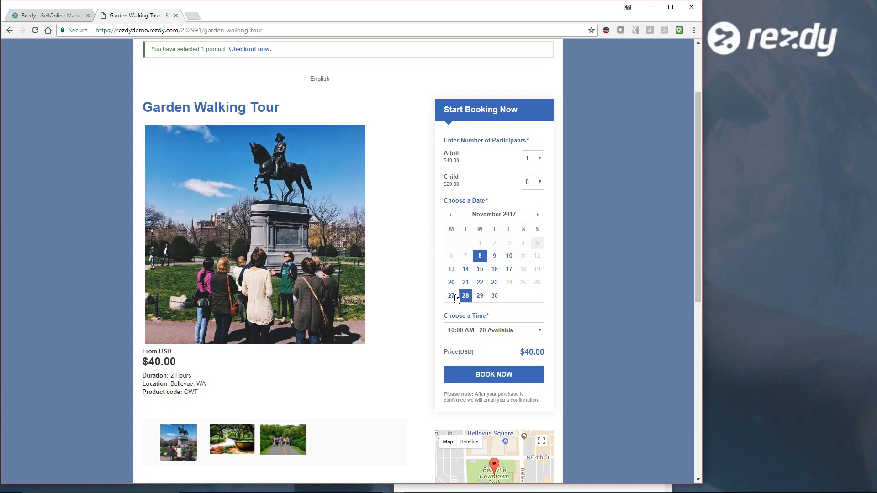
- Set the booking to 2 adults and compare the prices for Nov 30 and Nov 29, ending on Nov 29
{"action": "left_click", "coordinate": [479, 269]}
{"action": "left_click", "coordinate": [539, 158]}
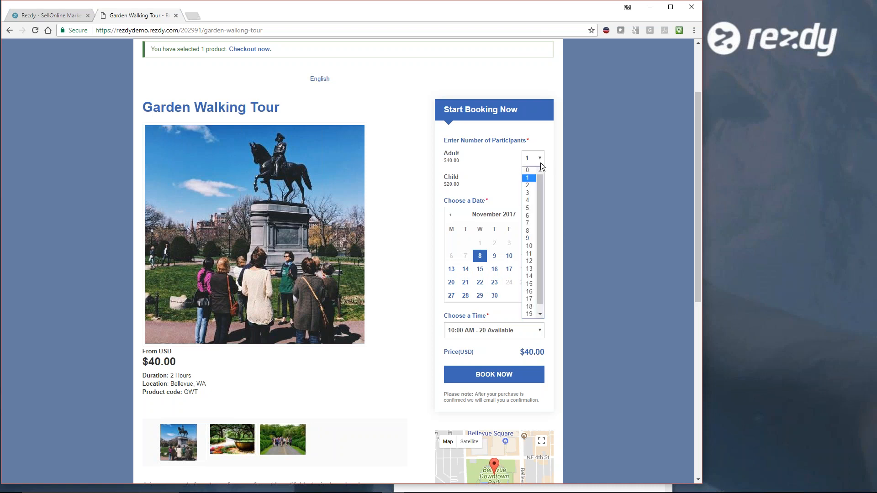
{"action": "left_click", "coordinate": [529, 186]}
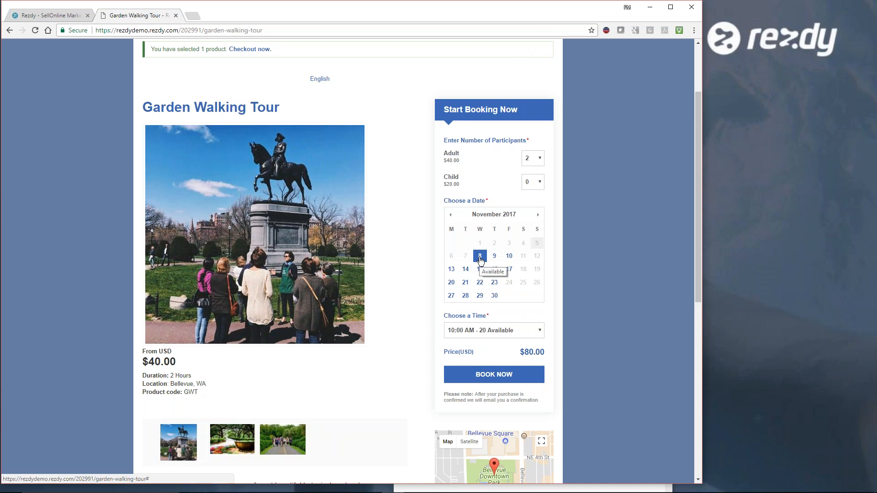
{"action": "left_click", "coordinate": [494, 296]}
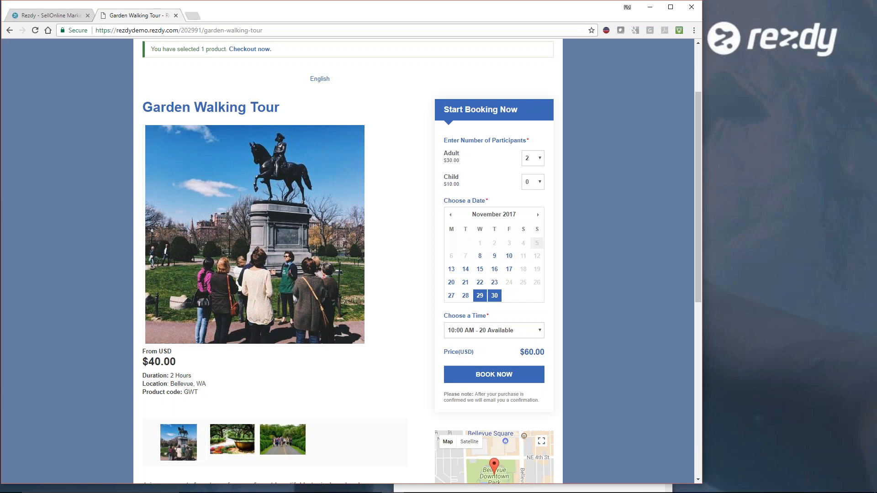
{"action": "left_click", "coordinate": [479, 295]}
- Try to book the Nov 29 tour for 2 adults with an Awesome T Shirt added as an optional extra
{"action": "scroll", "coordinate": [626, 334], "scroll_direction": "down", "scroll_amount": 1}
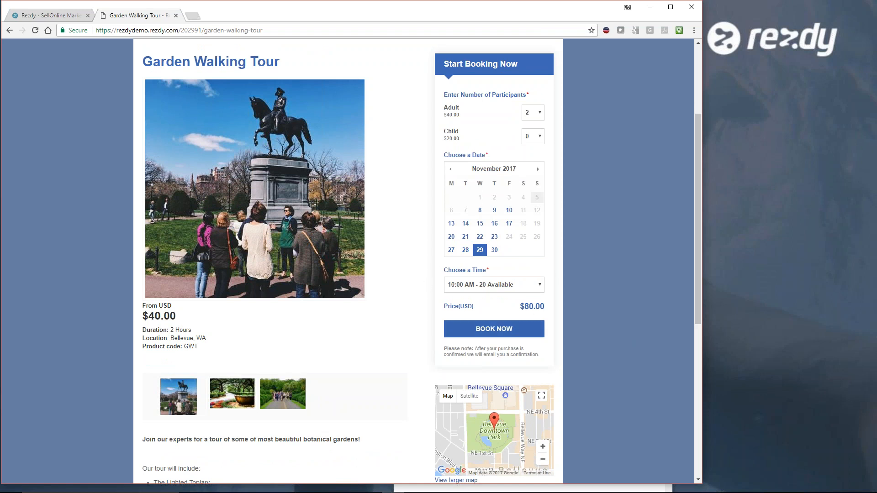
{"action": "left_click", "coordinate": [502, 330]}
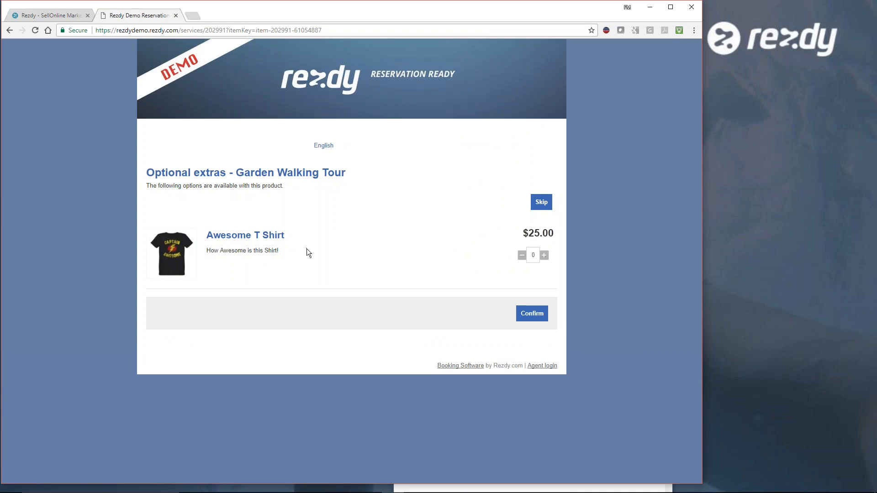
{"action": "left_click", "coordinate": [546, 261]}
{"action": "left_click", "coordinate": [532, 315]}
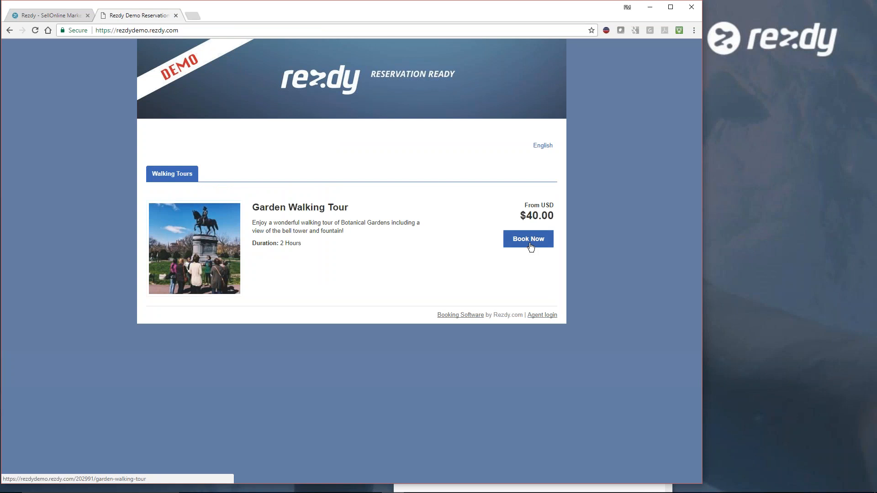
- Book the Garden Walking Tour for 3 adults on Nov 29 at 10:00 AM and skip the optional extras to reach the order review
{"action": "left_click", "coordinate": [529, 245]}
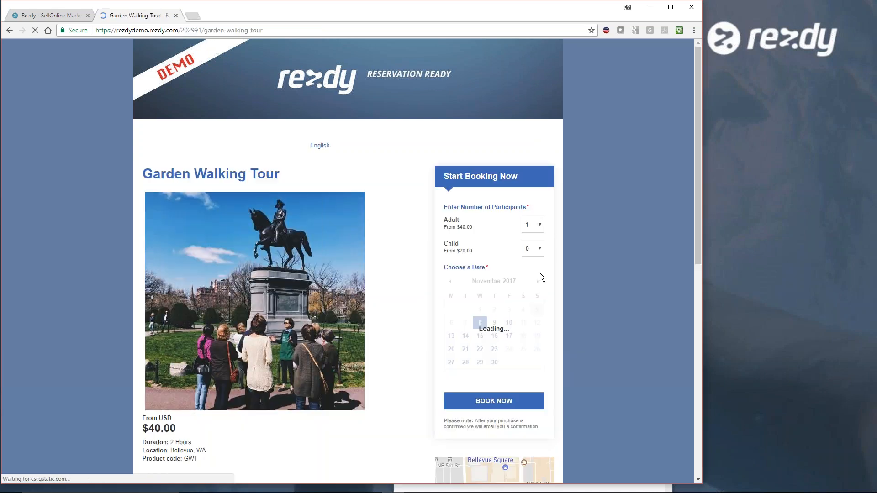
{"action": "left_click", "coordinate": [479, 363]}
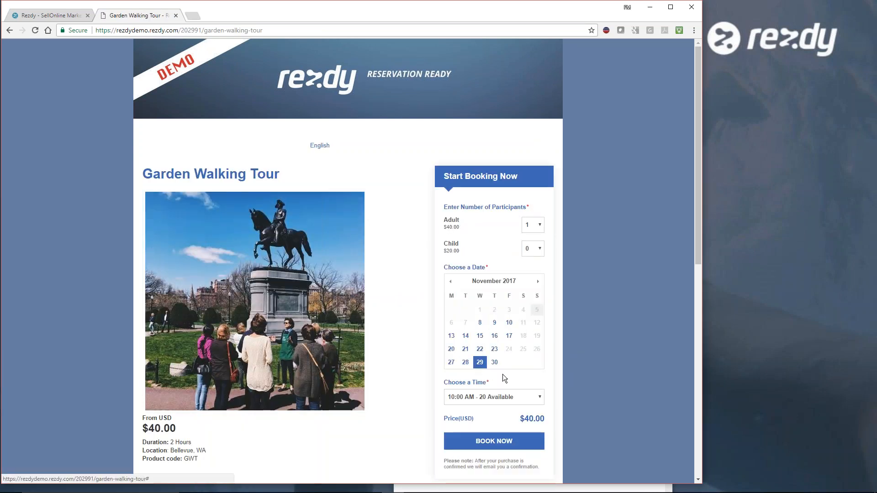
{"action": "scroll", "coordinate": [575, 363], "scroll_direction": "down", "scroll_amount": 1}
{"action": "left_click", "coordinate": [541, 181]}
{"action": "left_click", "coordinate": [531, 216]}
{"action": "scroll", "coordinate": [572, 275], "scroll_direction": "down", "scroll_amount": 2}
{"action": "left_click", "coordinate": [516, 304]}
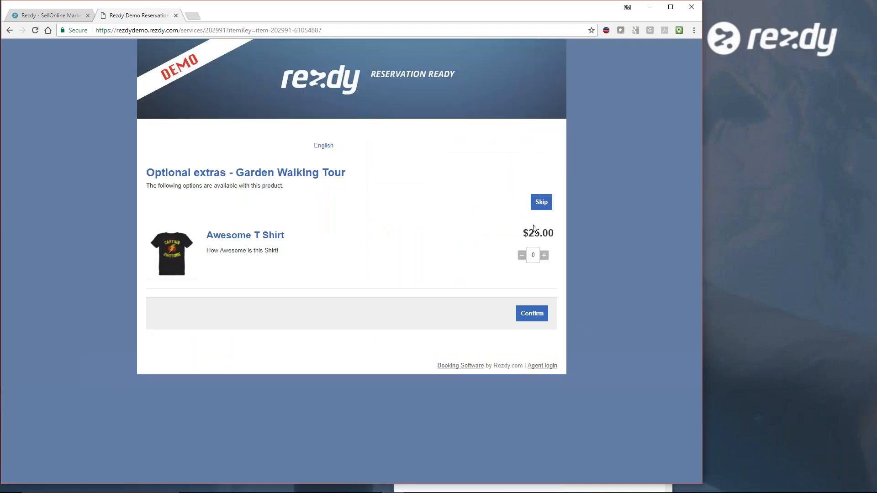
{"action": "left_click", "coordinate": [542, 203]}
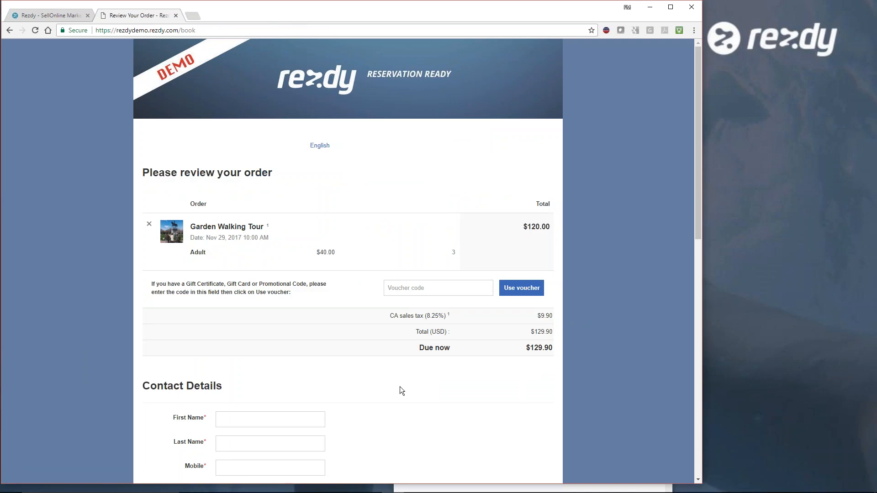
- Examine the order review page's totals, contact details, age question choices, participant fields and payment options
{"action": "scroll", "coordinate": [400, 387], "scroll_direction": "down", "scroll_amount": 1}
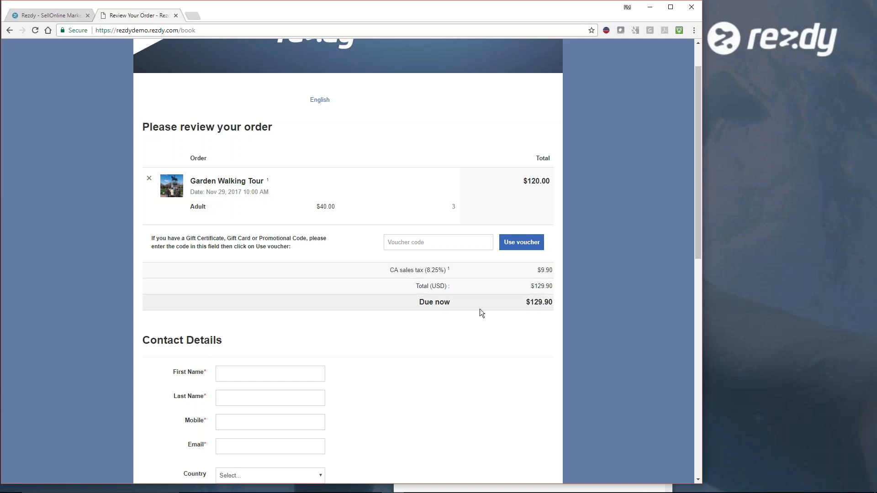
{"action": "scroll", "coordinate": [399, 350], "scroll_direction": "down", "scroll_amount": 2}
{"action": "scroll", "coordinate": [366, 317], "scroll_direction": "down", "scroll_amount": 3}
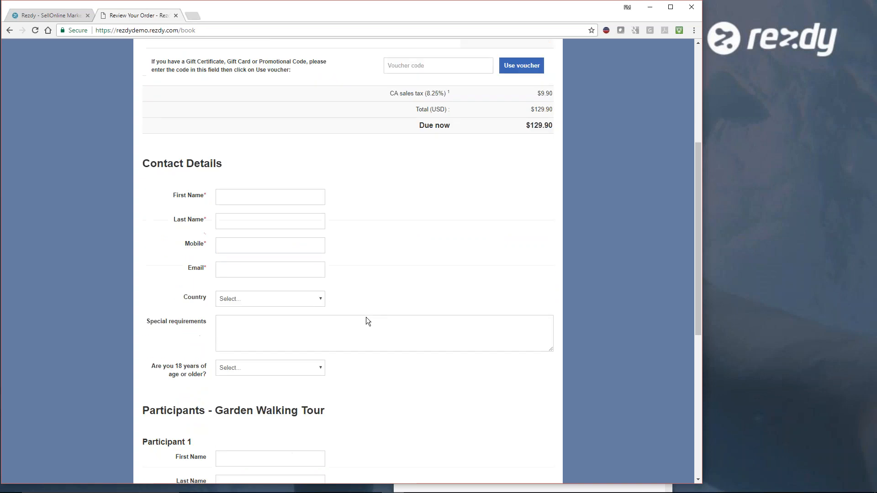
{"action": "left_click", "coordinate": [318, 317]}
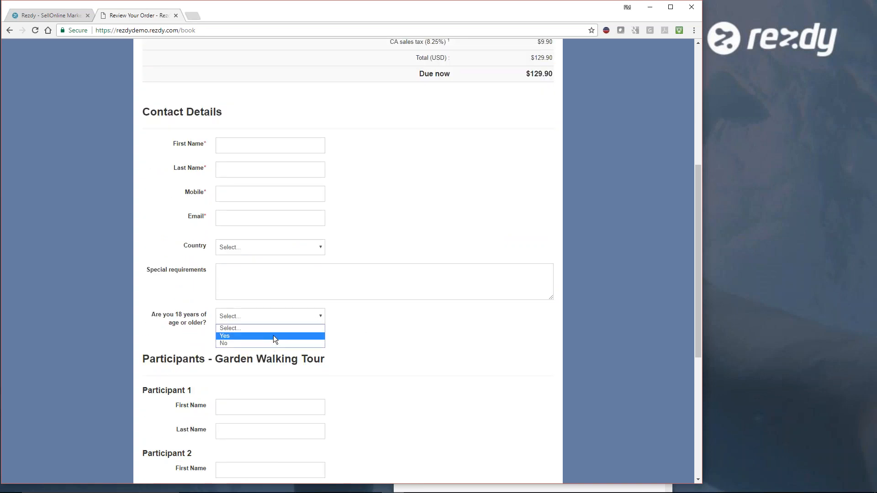
{"action": "left_click", "coordinate": [343, 325]}
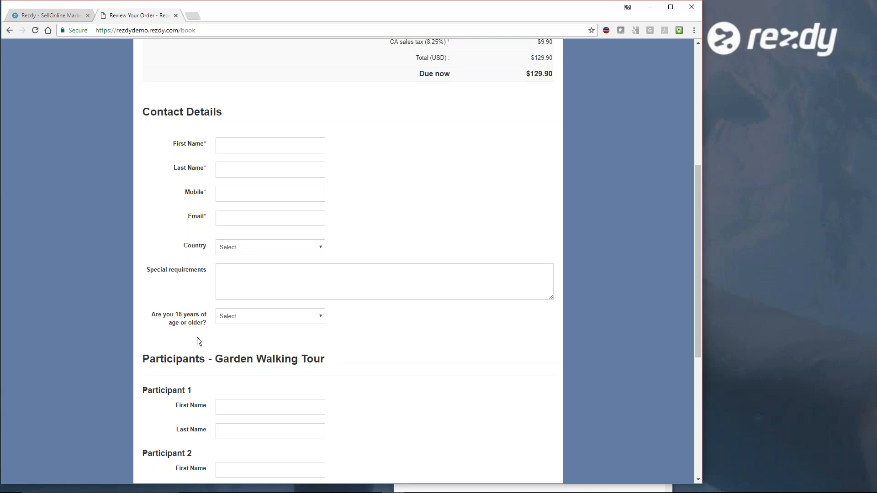
{"action": "scroll", "coordinate": [381, 343], "scroll_direction": "down", "scroll_amount": 4}
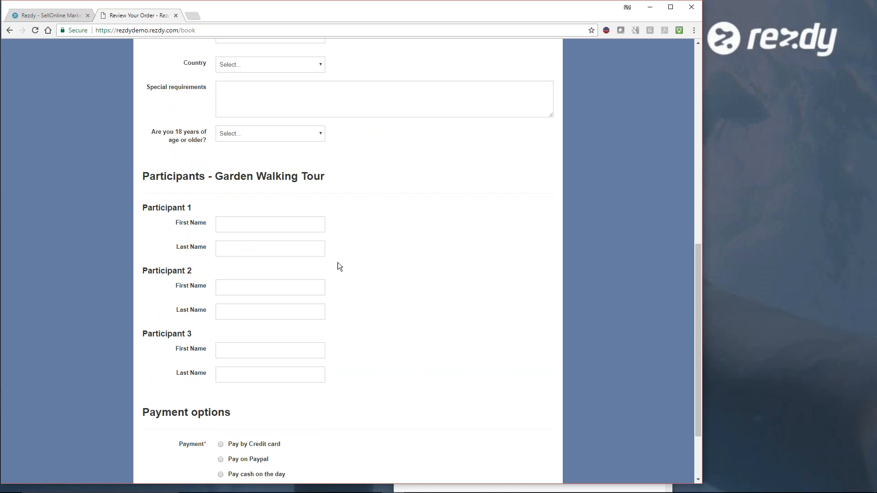
{"action": "scroll", "coordinate": [367, 278], "scroll_direction": "up", "scroll_amount": 9}
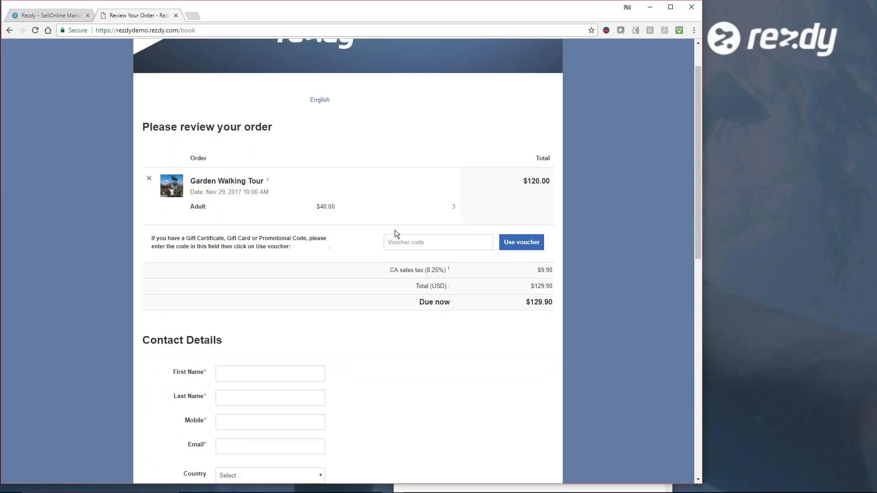
{"action": "scroll", "coordinate": [434, 391], "scroll_direction": "down", "scroll_amount": 9}
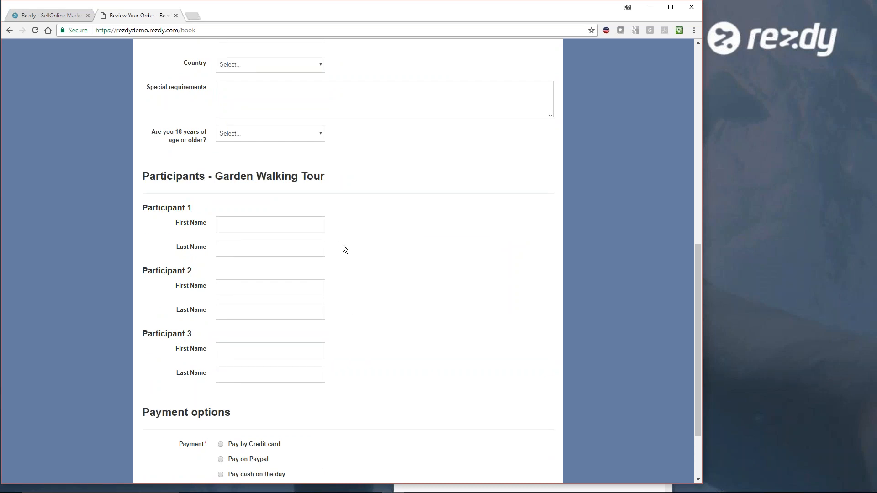
{"action": "scroll", "coordinate": [336, 371], "scroll_direction": "down", "scroll_amount": 1}
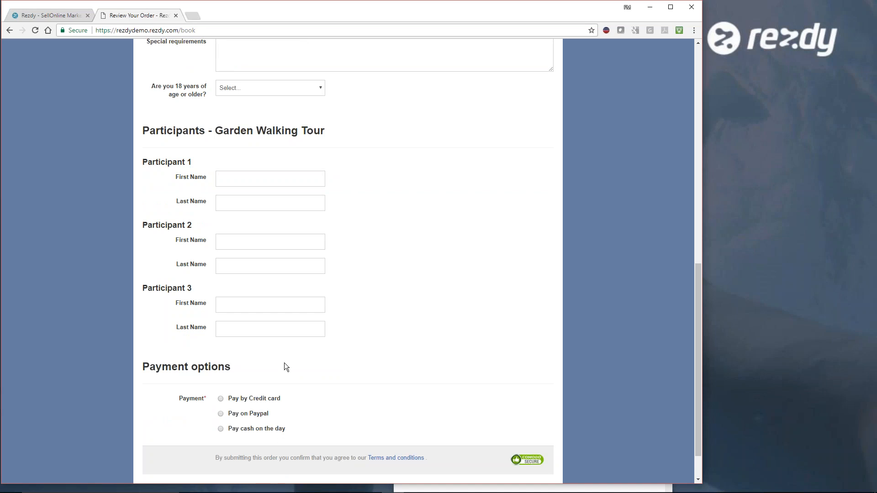
{"action": "scroll", "coordinate": [393, 388], "scroll_direction": "up", "scroll_amount": 11}
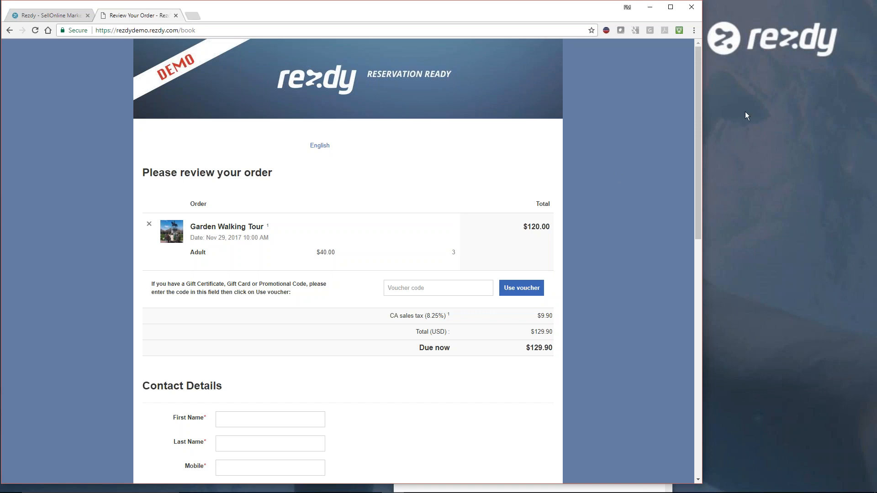
- Close the online booking form and examine the Orders list with its statuses, products, amounts and sources
{"action": "left_click", "coordinate": [707, 155]}
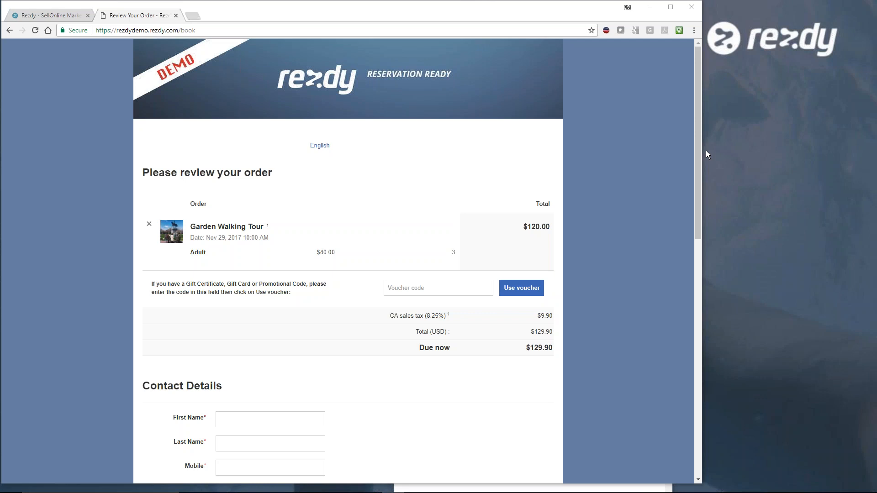
{"action": "key", "text": "ctrl+w"}
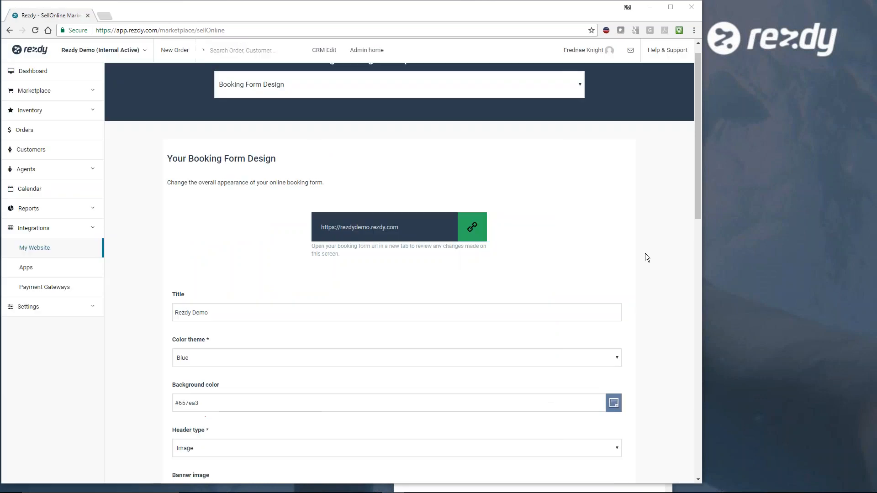
{"action": "left_click", "coordinate": [28, 135]}
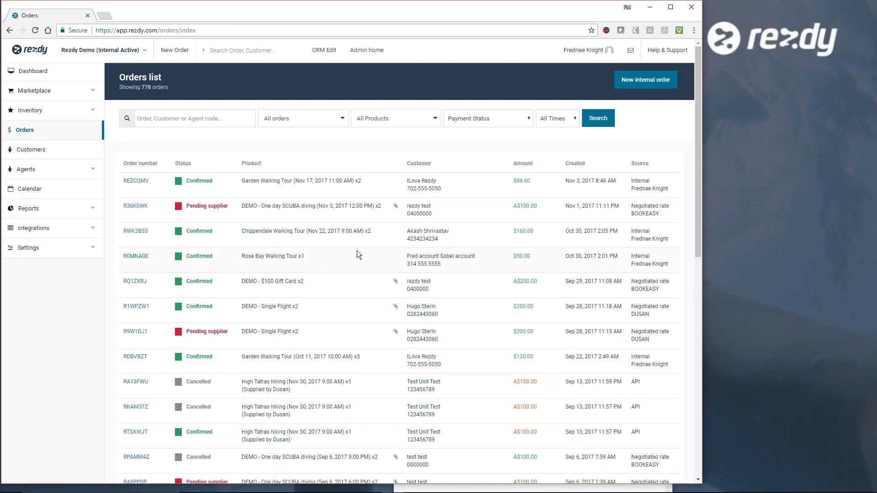
{"action": "scroll", "coordinate": [473, 259], "scroll_direction": "down", "scroll_amount": 5}
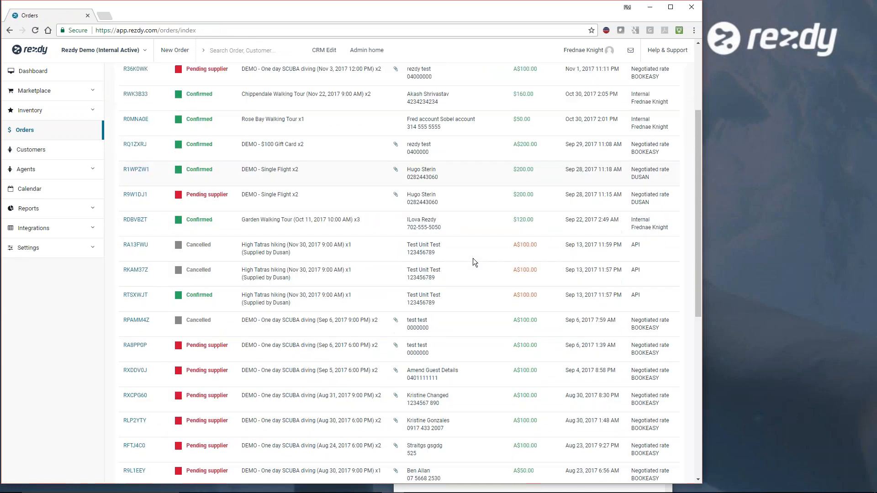
{"action": "scroll", "coordinate": [473, 259], "scroll_direction": "down", "scroll_amount": 6}
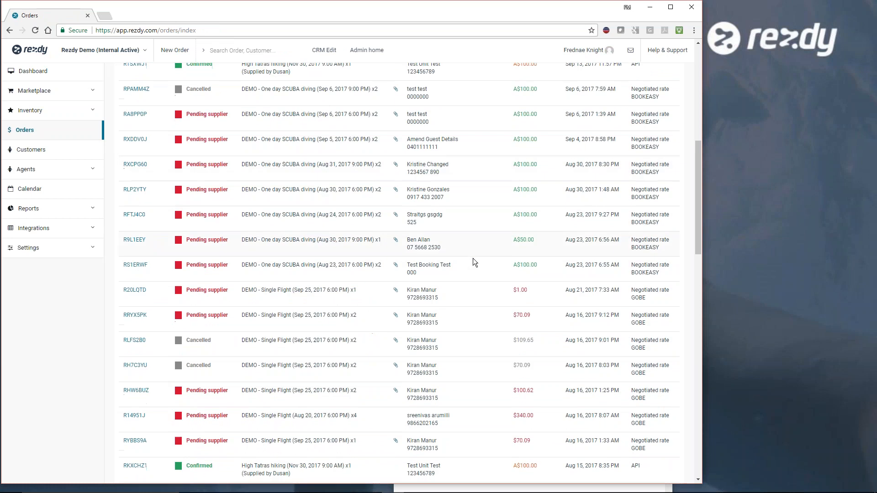
{"action": "scroll", "coordinate": [472, 265], "scroll_direction": "down", "scroll_amount": 7}
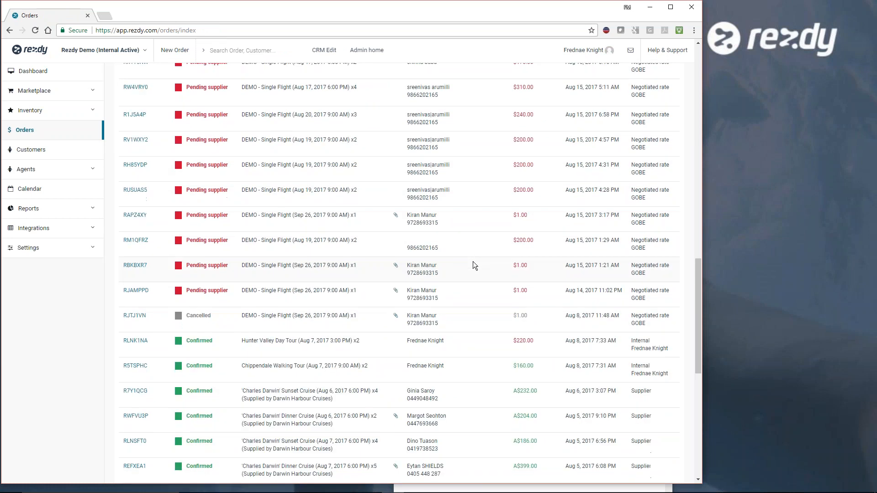
{"action": "scroll", "coordinate": [473, 265], "scroll_direction": "up", "scroll_amount": 3}
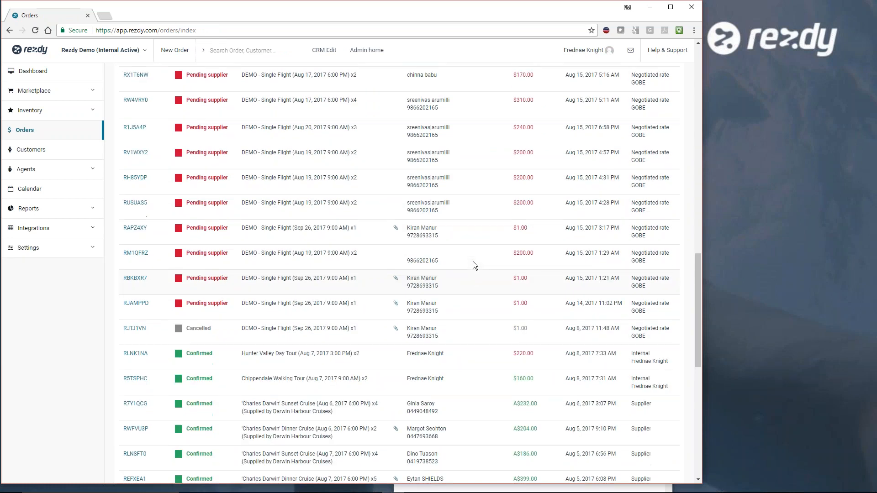
{"action": "scroll", "coordinate": [659, 285], "scroll_direction": "down", "scroll_amount": 6}
{"action": "scroll", "coordinate": [656, 321], "scroll_direction": "down", "scroll_amount": 5}
{"action": "scroll", "coordinate": [410, 273], "scroll_direction": "down", "scroll_amount": 4}
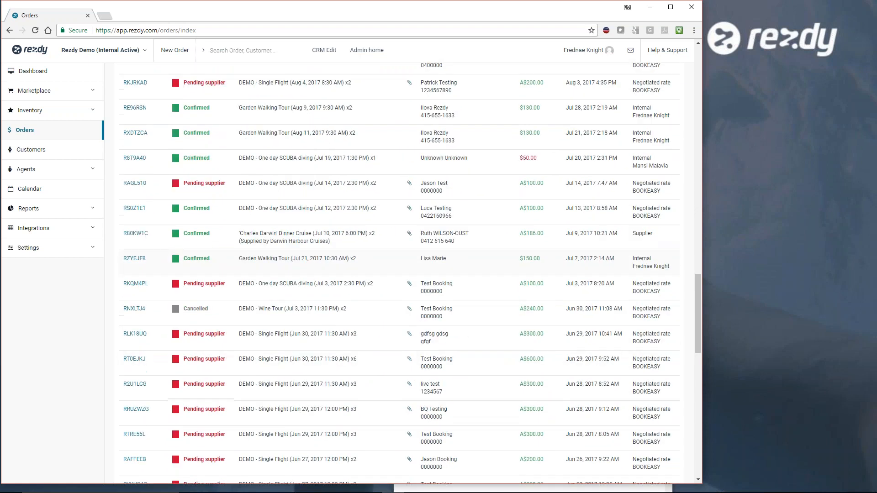
{"action": "scroll", "coordinate": [410, 273], "scroll_direction": "up", "scroll_amount": 7}
{"action": "scroll", "coordinate": [410, 273], "scroll_direction": "up", "scroll_amount": 15}
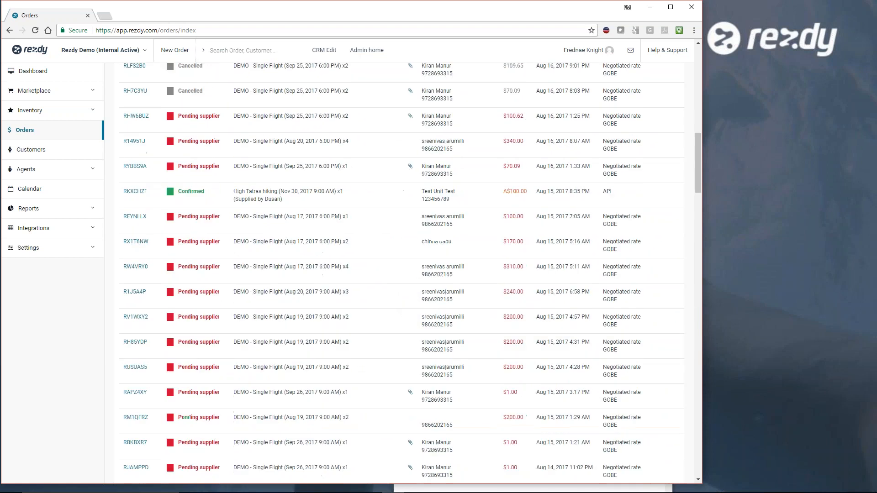
{"action": "scroll", "coordinate": [648, 343], "scroll_direction": "up", "scroll_amount": 7}
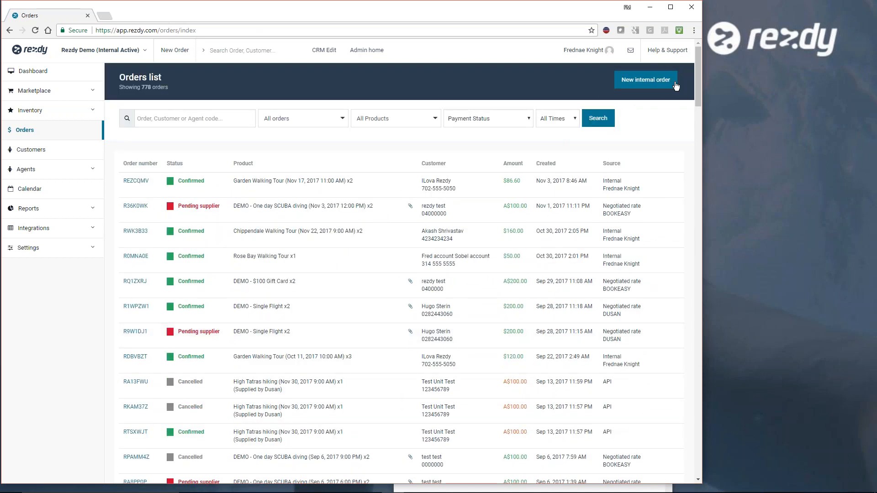
- Start a new internal order, try the Pending customer status, and set the order status back to Confirmed
{"action": "left_click", "coordinate": [645, 81]}
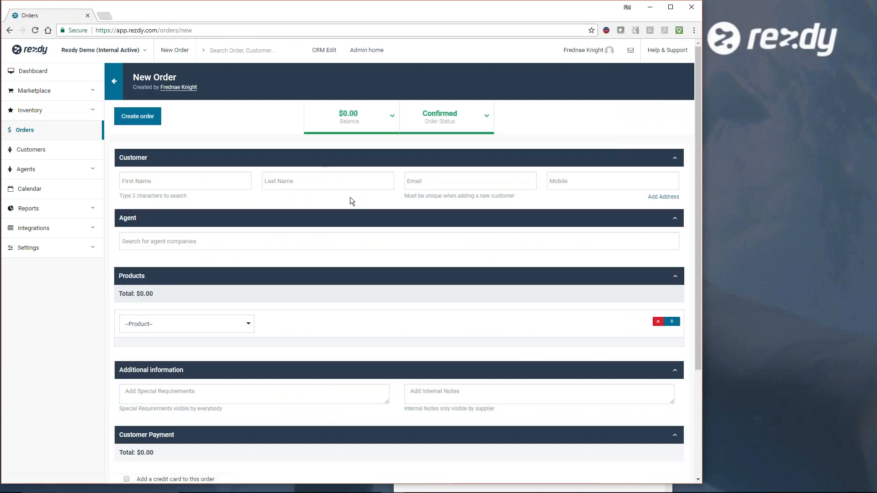
{"action": "left_click", "coordinate": [486, 118]}
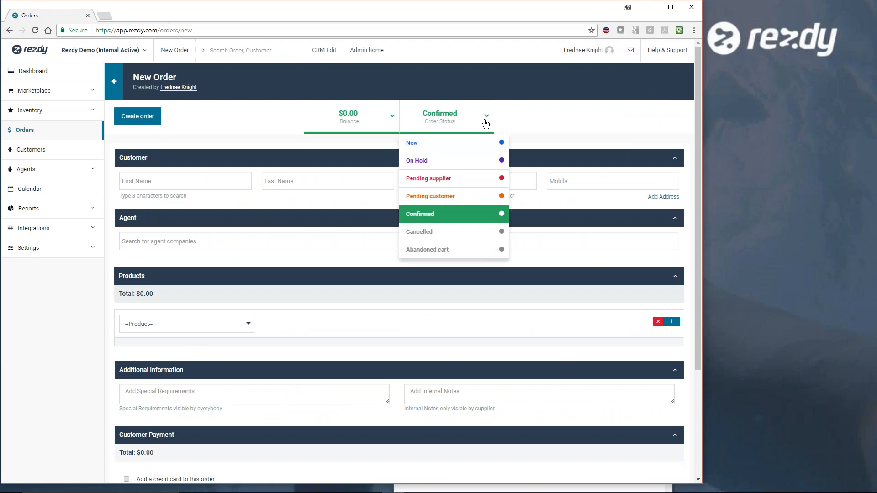
{"action": "left_click", "coordinate": [439, 197]}
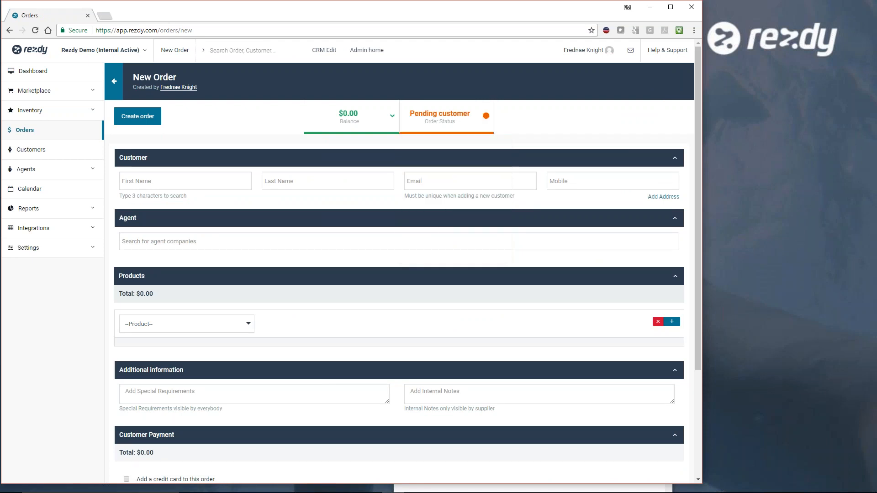
{"action": "left_click", "coordinate": [491, 122]}
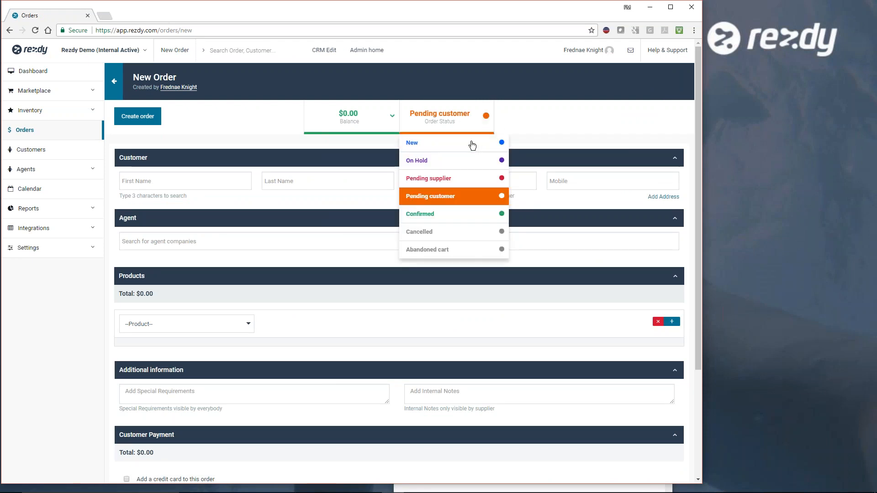
{"action": "left_click", "coordinate": [421, 215]}
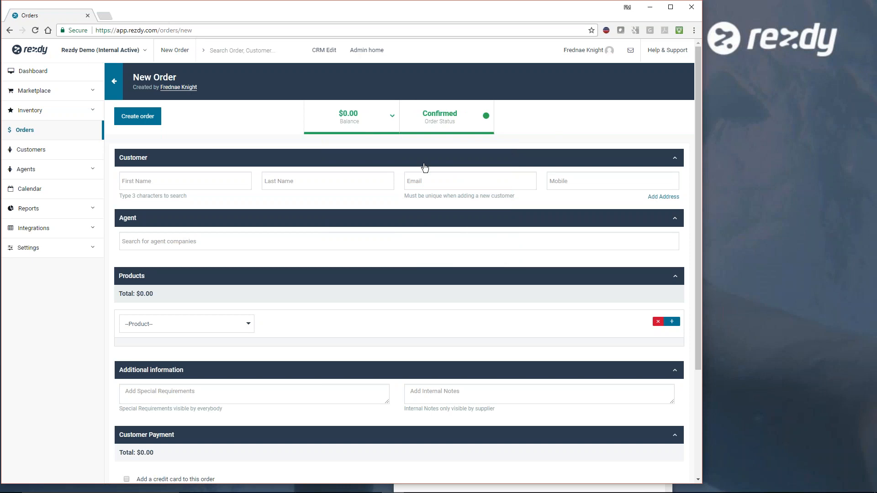
- Look up the existing customer by first name and assign that customer to the new order
{"action": "left_click", "coordinate": [237, 181]}
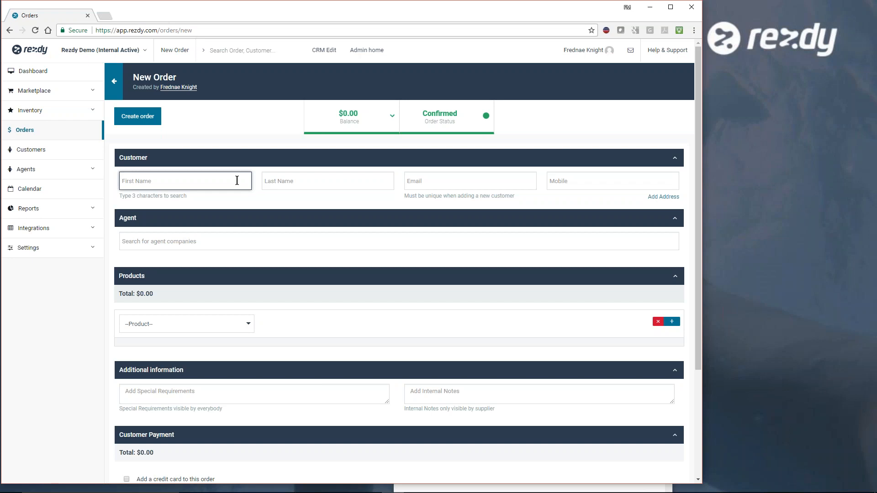
{"action": "type", "text": "ilova"}
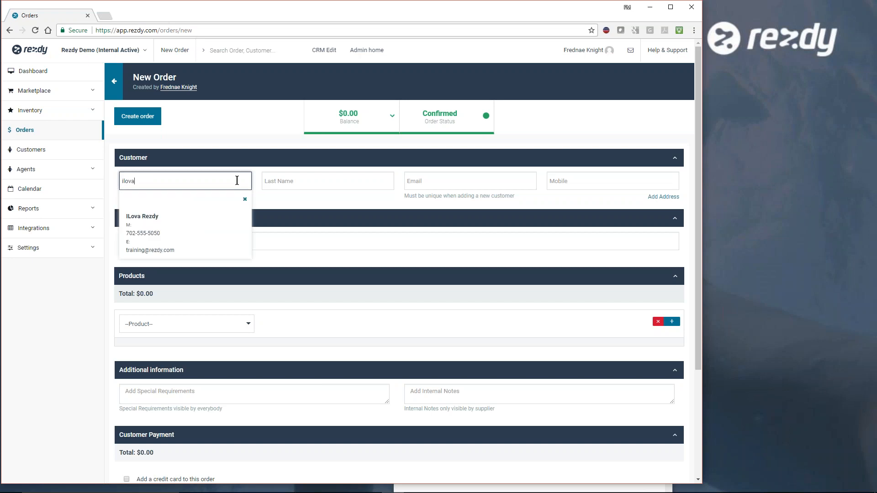
{"action": "left_click", "coordinate": [153, 231]}
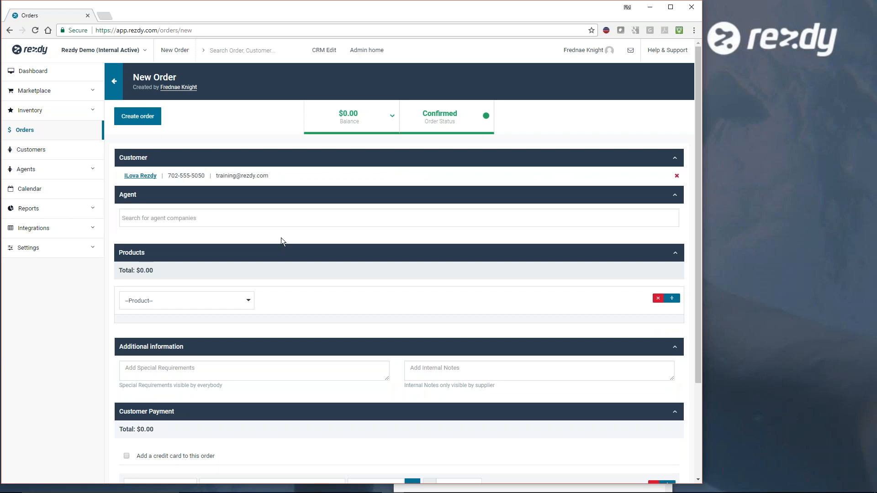
- Add the Garden Walking Tour (GWT) to the order for 2 adults on Nov 23, 2017 at 10:00 AM
{"action": "left_click", "coordinate": [248, 301]}
{"action": "left_click", "coordinate": [163, 345]}
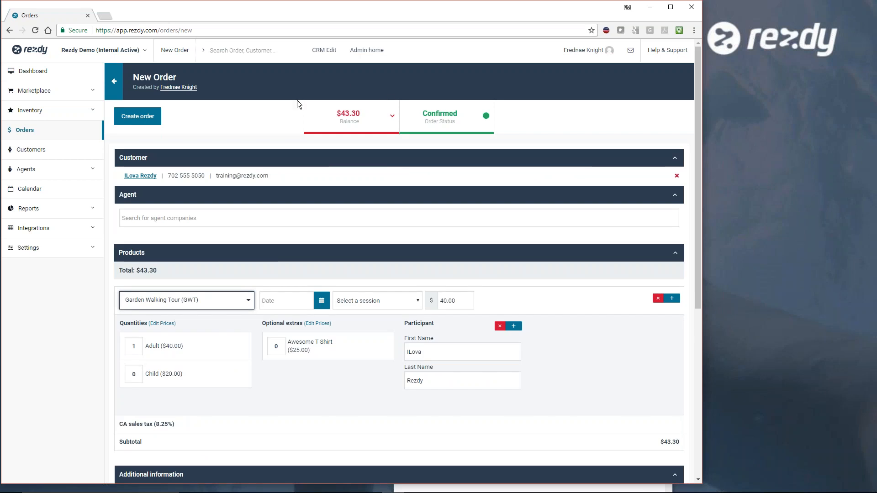
{"action": "left_click", "coordinate": [279, 303]}
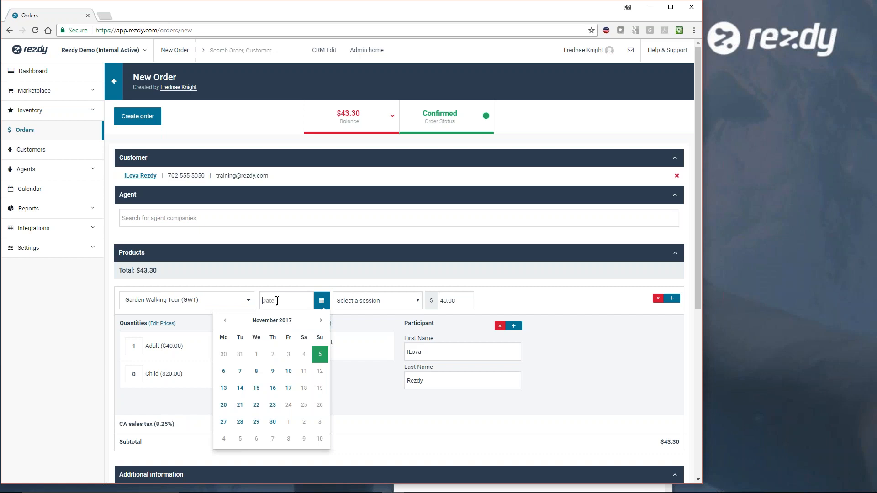
{"action": "left_click", "coordinate": [273, 404]}
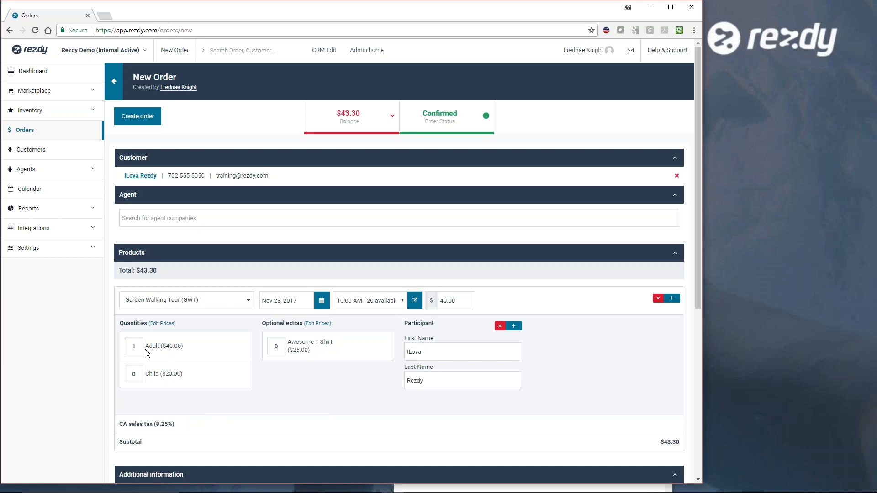
{"action": "left_click_drag", "start_coordinate": [140, 347], "coordinate": [128, 347]}
{"action": "type", "text": "2"}
- Answer Yes to the order's question about being 18 years of age or older
{"action": "scroll", "coordinate": [333, 375], "scroll_direction": "down", "scroll_amount": 5}
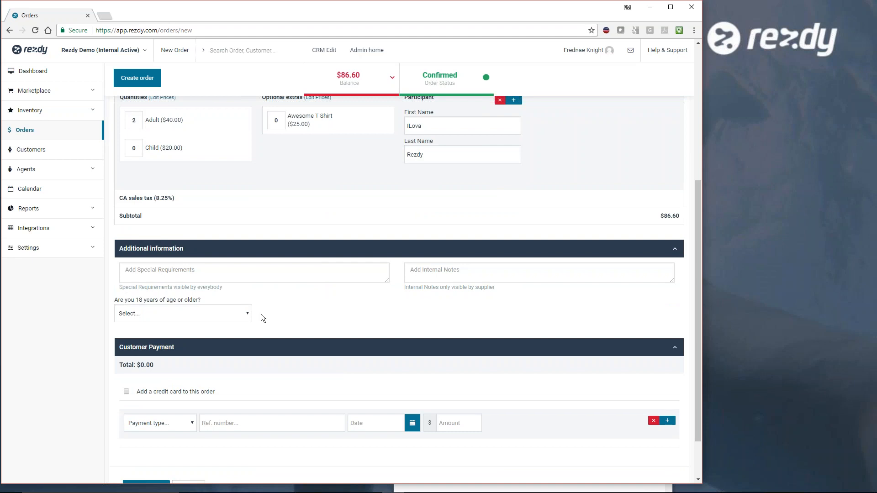
{"action": "left_click", "coordinate": [245, 313]}
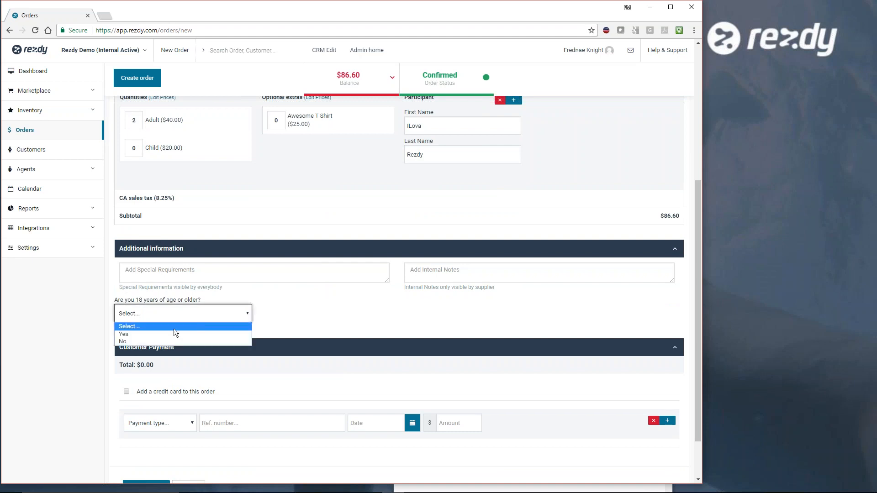
{"action": "left_click", "coordinate": [170, 336]}
- View the credit card entry form for the customer payment and hide it without adding a card
{"action": "scroll", "coordinate": [297, 316], "scroll_direction": "down", "scroll_amount": 2}
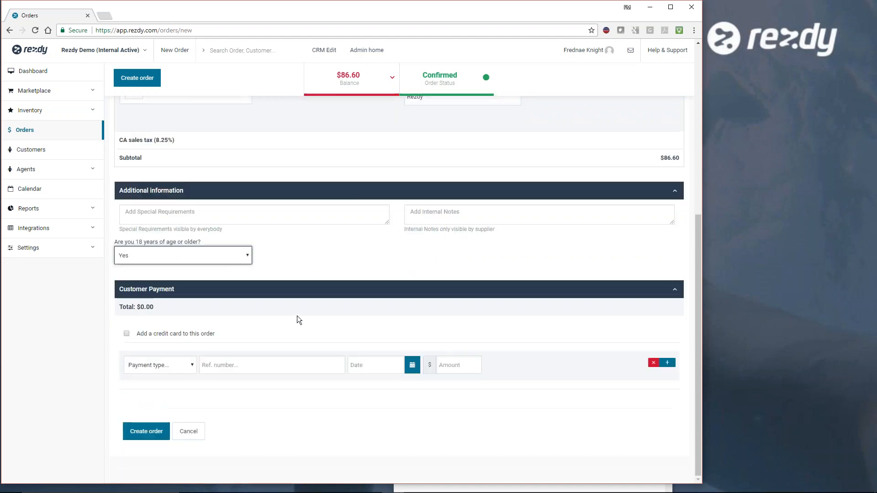
{"action": "left_click", "coordinate": [126, 334]}
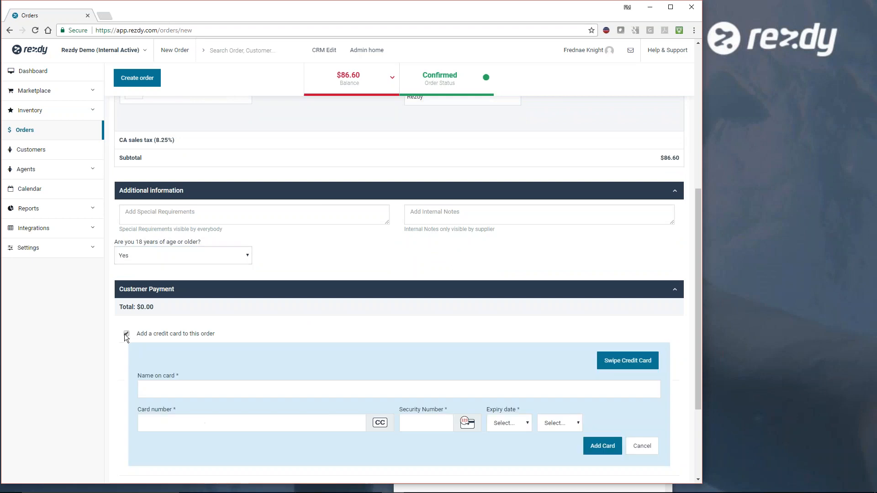
{"action": "left_click", "coordinate": [126, 335]}
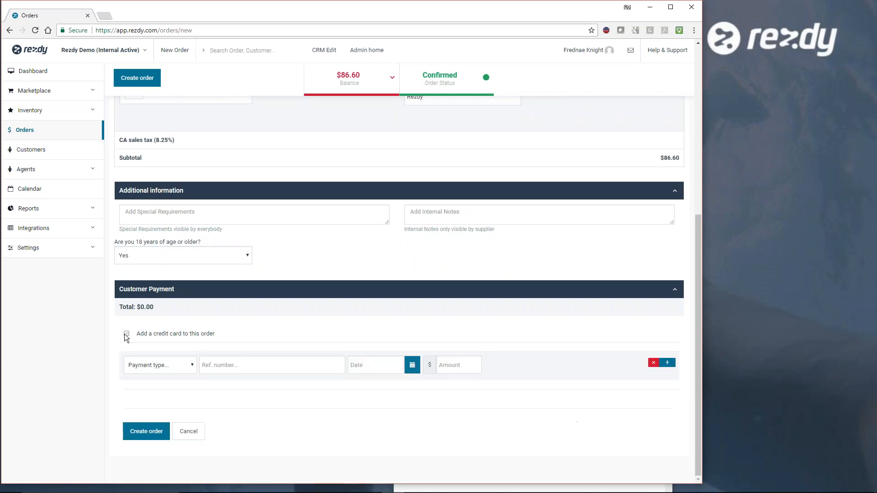
- Add a cash payment of $86.60 with the reference "Office" to the order's customer payment
{"action": "left_click", "coordinate": [191, 365]}
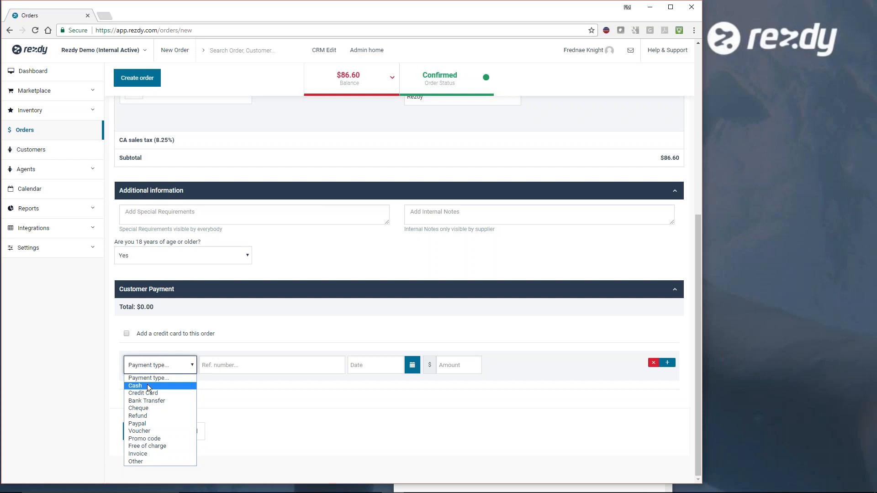
{"action": "left_click", "coordinate": [149, 385]}
{"action": "left_click", "coordinate": [250, 365]}
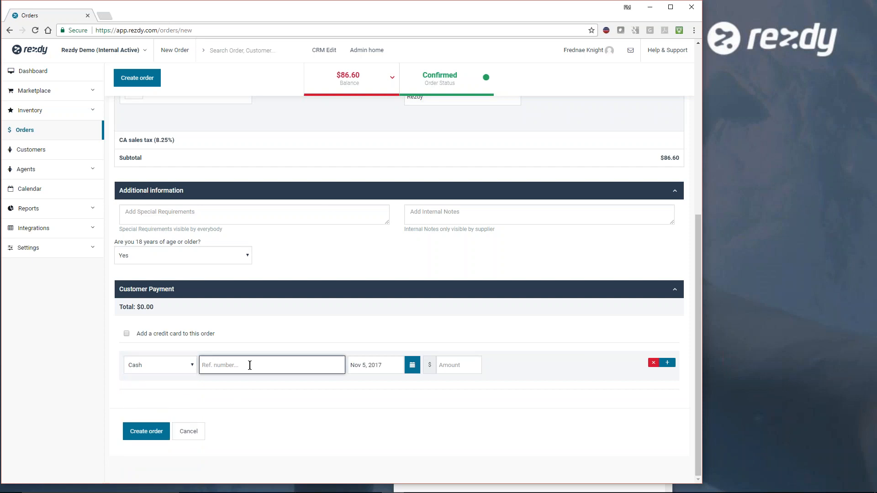
{"action": "type", "text": "Office"}
{"action": "key", "text": "Down"}
{"action": "key", "text": "Return"}
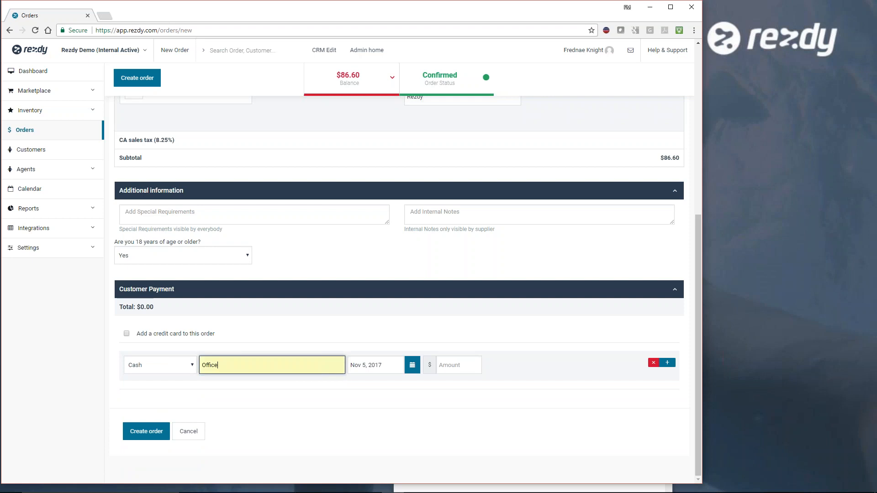
{"action": "left_click", "coordinate": [461, 372]}
{"action": "type", "text": "86.60"}
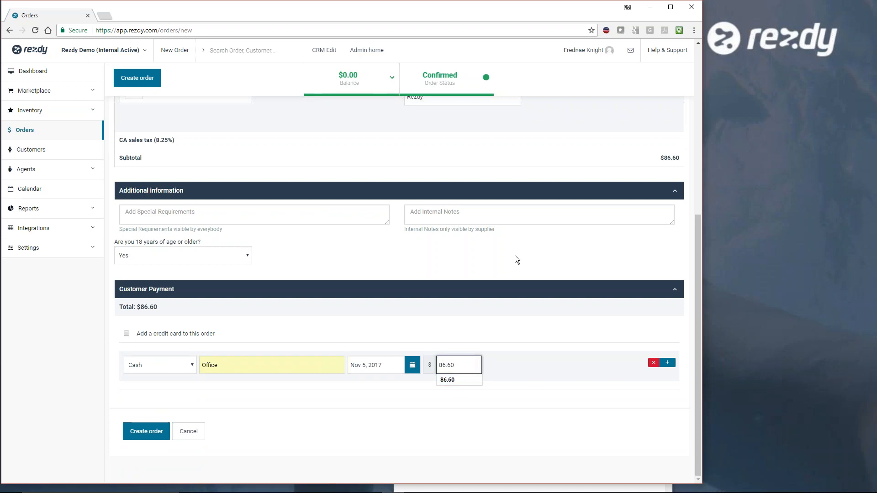
- Review the order's customer, tour and payment details and create the order
{"action": "scroll", "coordinate": [399, 274], "scroll_direction": "up", "scroll_amount": 7}
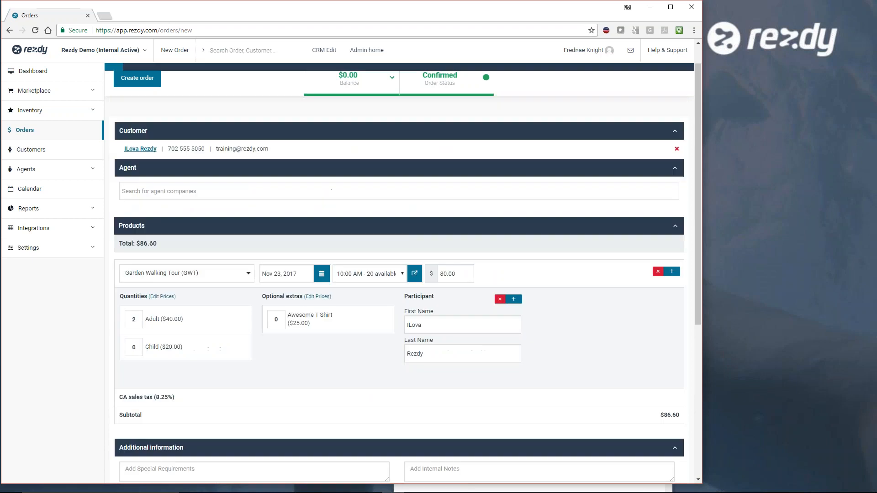
{"action": "scroll", "coordinate": [399, 274], "scroll_direction": "down", "scroll_amount": 1}
{"action": "scroll", "coordinate": [399, 274], "scroll_direction": "down", "scroll_amount": 6}
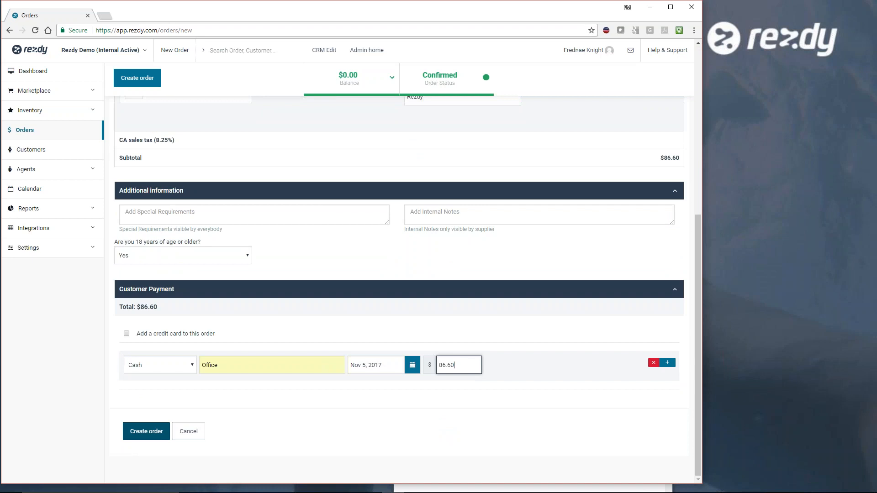
{"action": "left_click", "coordinate": [146, 431]}
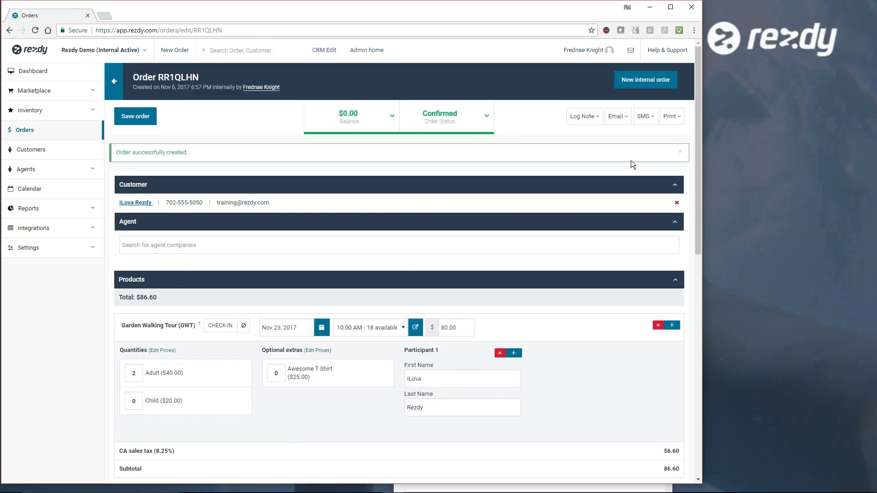
- Email the order details to the customer immediately and check the order's recent actions and messages
{"action": "left_click", "coordinate": [618, 116]}
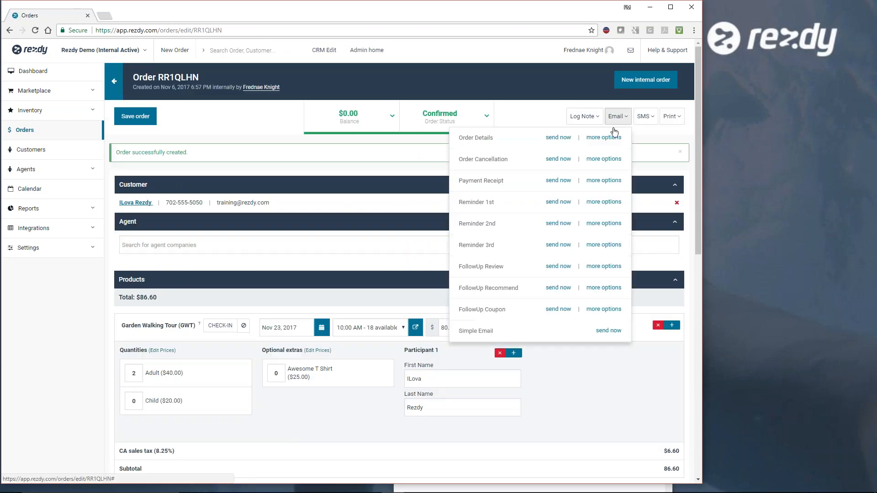
{"action": "left_click", "coordinate": [558, 141]}
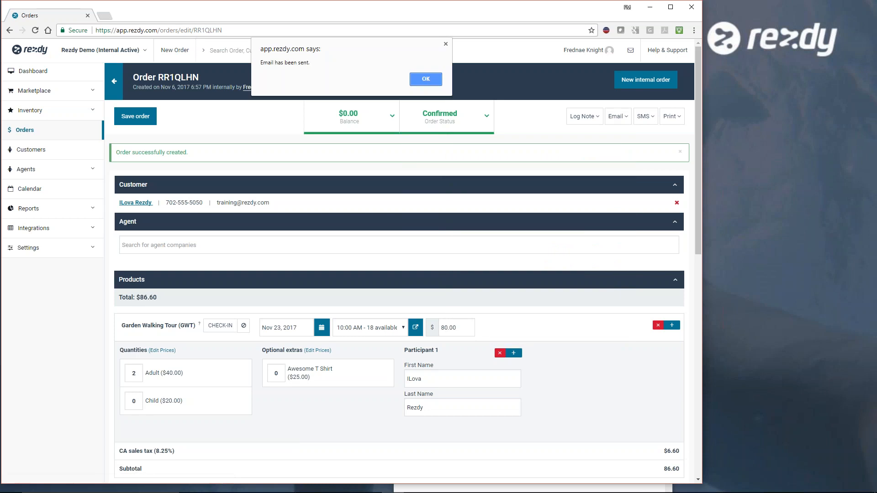
{"action": "left_click", "coordinate": [427, 80]}
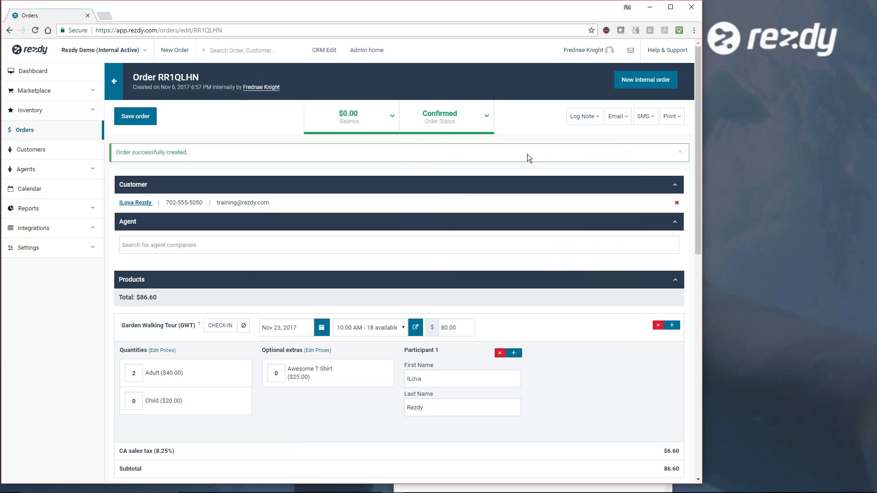
{"action": "scroll", "coordinate": [338, 433], "scroll_direction": "down", "scroll_amount": 10}
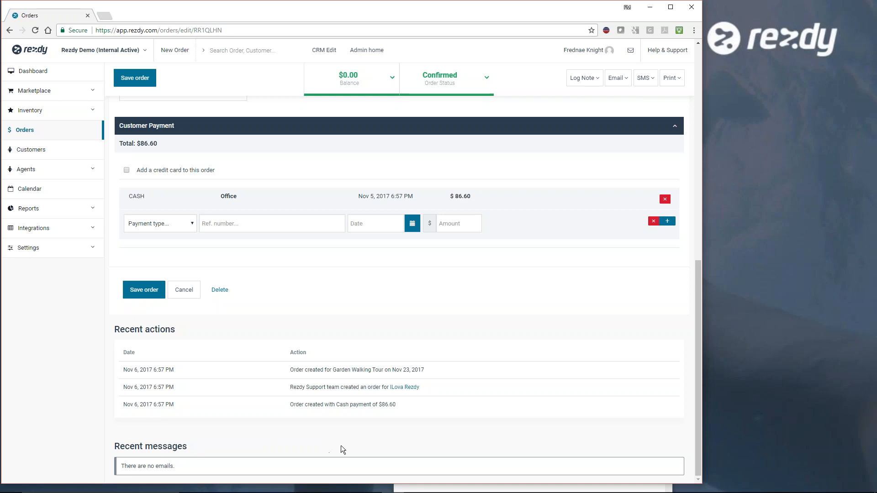
{"action": "scroll", "coordinate": [534, 355], "scroll_direction": "up", "scroll_amount": 15}
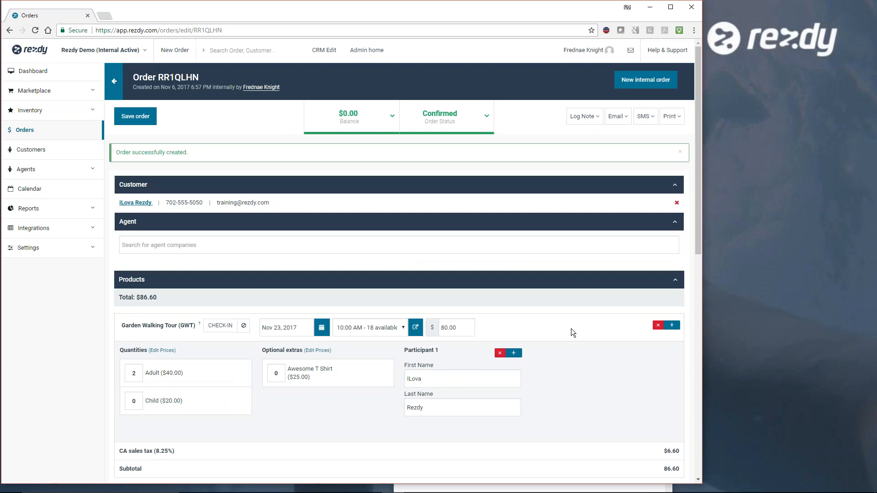
- Look up the Nov 23 10:00 AM Garden Walking Tour session in the calendar and view the order booked on it
{"action": "left_click", "coordinate": [30, 189]}
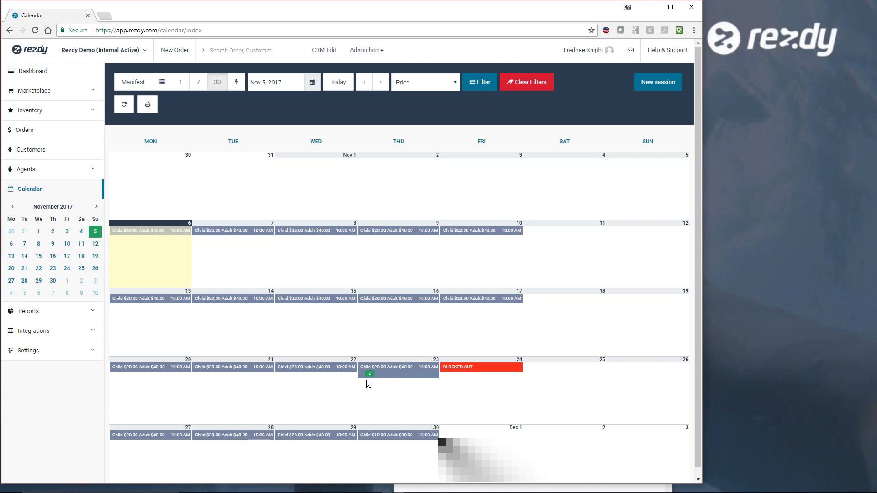
{"action": "left_click", "coordinate": [392, 378]}
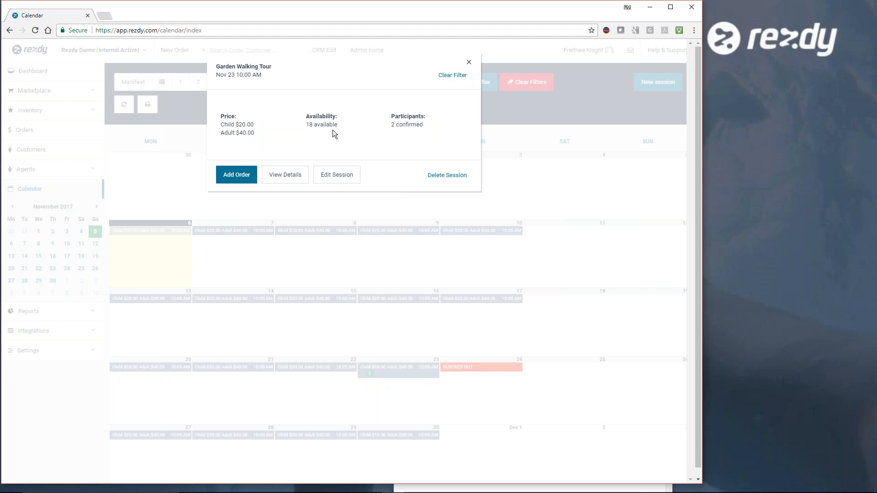
{"action": "left_click", "coordinate": [279, 177]}
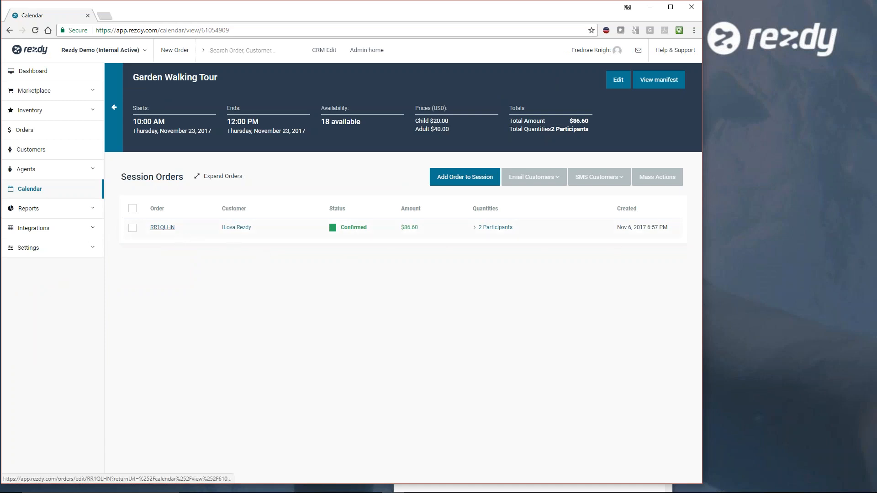
{"action": "left_click", "coordinate": [162, 227]}
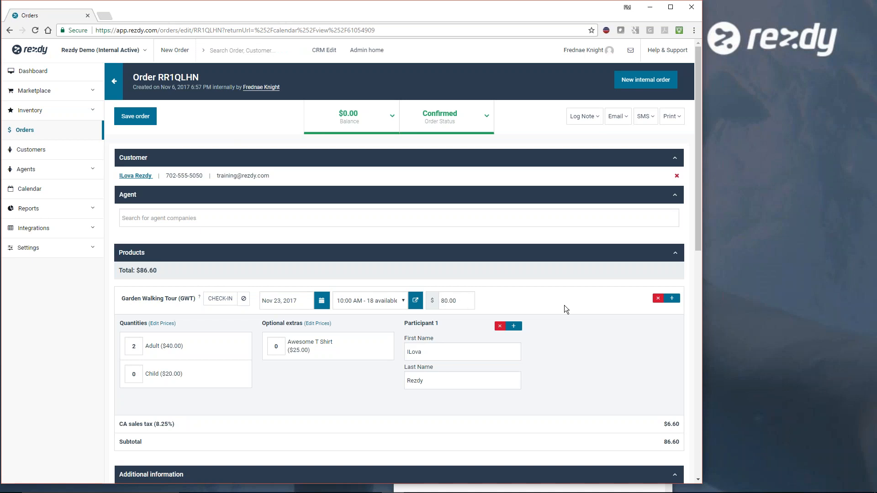
- Display the calendar's manifest for Nov 23, 2017, check its participant summary and bring up printing for it
{"action": "left_click", "coordinate": [30, 192]}
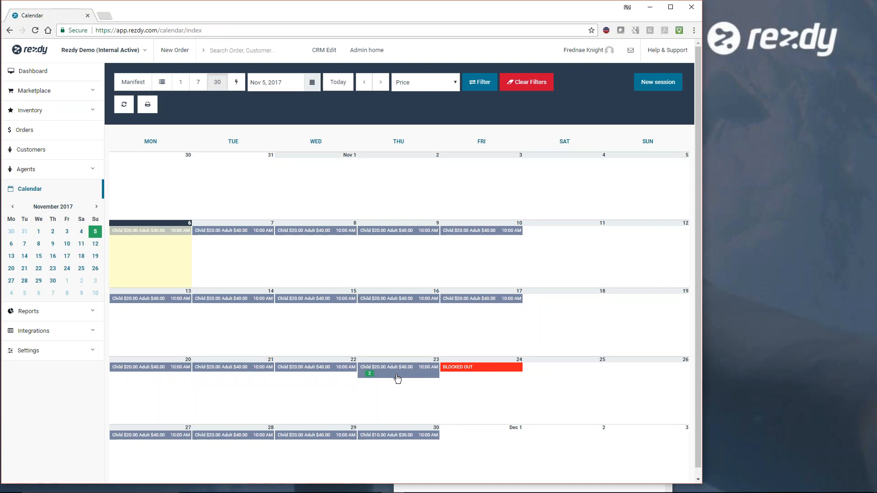
{"action": "left_click", "coordinate": [292, 81]}
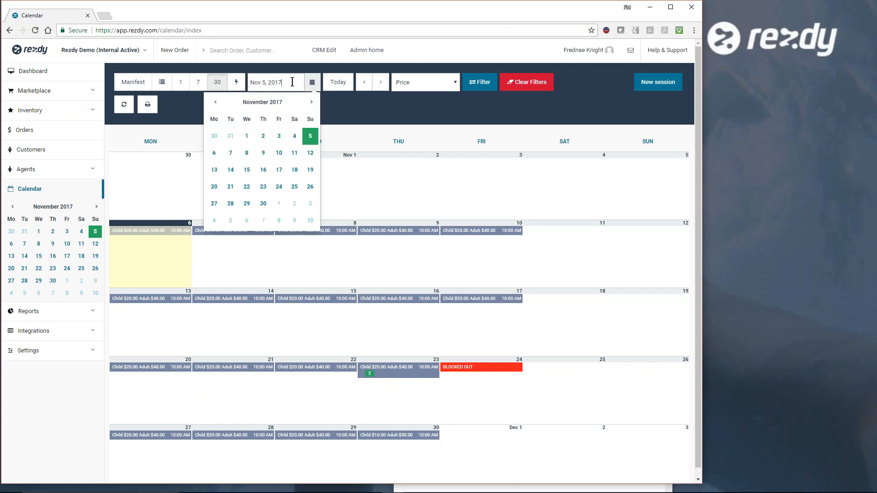
{"action": "left_click", "coordinate": [263, 187]}
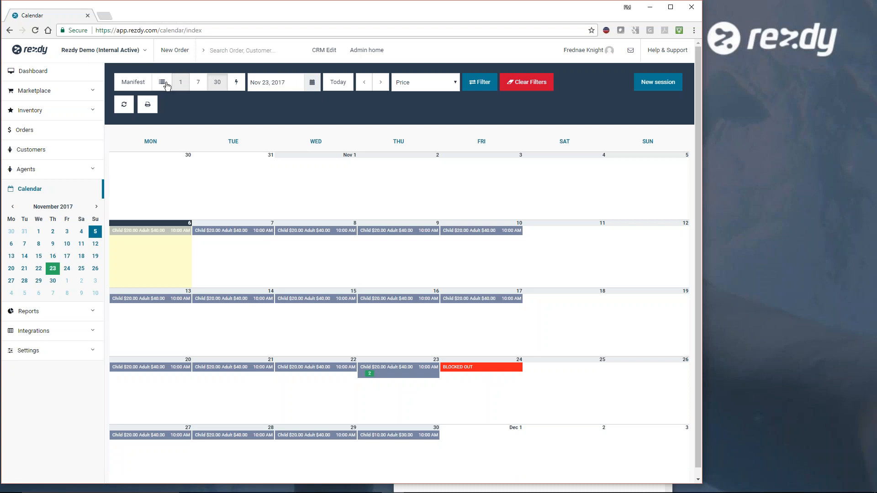
{"action": "left_click", "coordinate": [133, 84]}
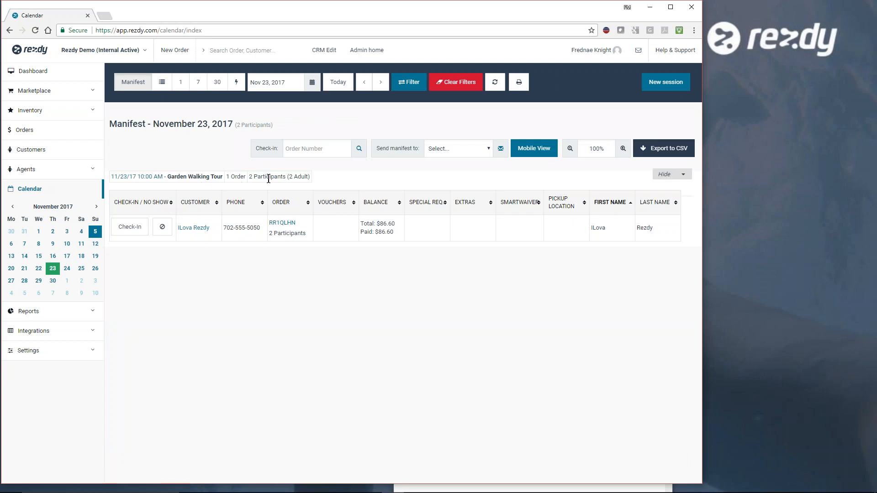
{"action": "left_click_drag", "start_coordinate": [310, 177], "coordinate": [249, 177]}
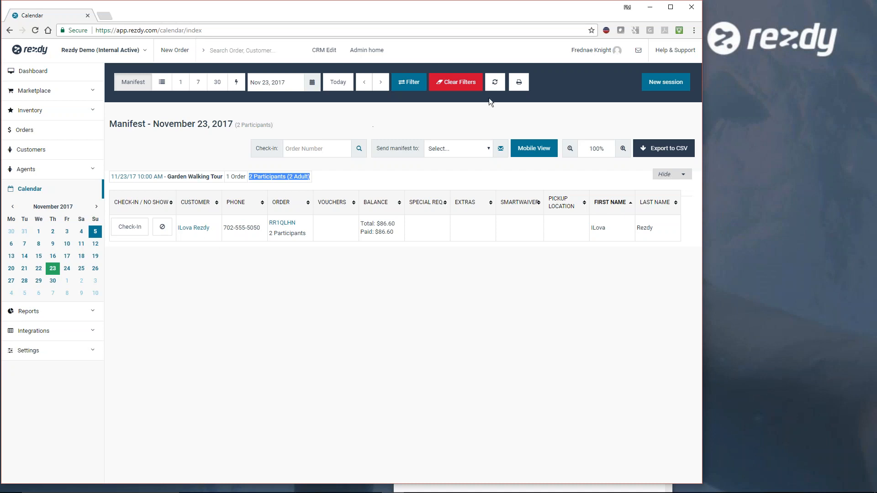
{"action": "left_click", "coordinate": [518, 83]}
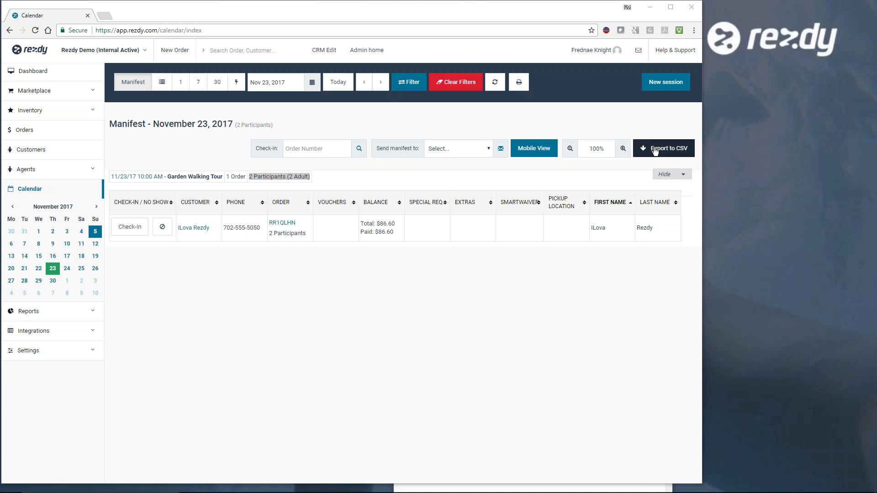
- Move the manifest's Last Name column to directly after the Special Req. column
{"action": "left_click_drag", "start_coordinate": [649, 203], "coordinate": [404, 205]}
{"action": "left_click_drag", "start_coordinate": [485, 207], "coordinate": [415, 210]}
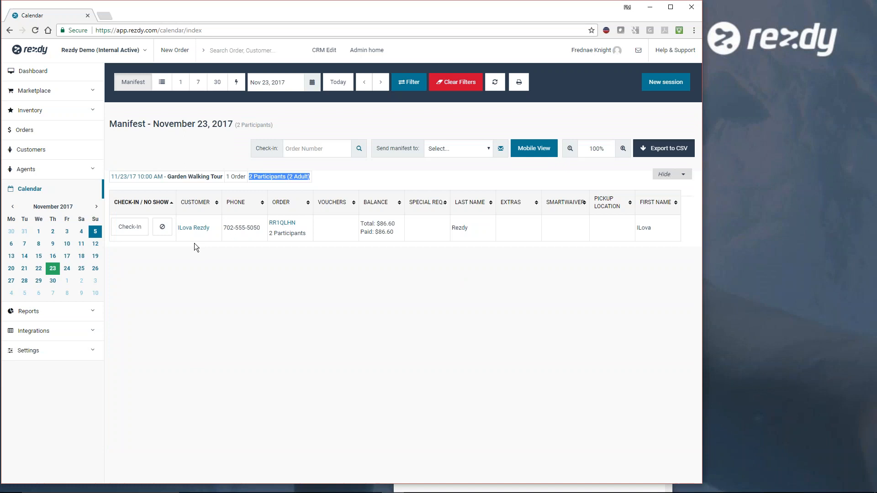
- Check in the Garden Walking Tour order and cancel the check-in, and view the manifest recipient choices without selecting one
{"action": "left_click", "coordinate": [123, 229]}
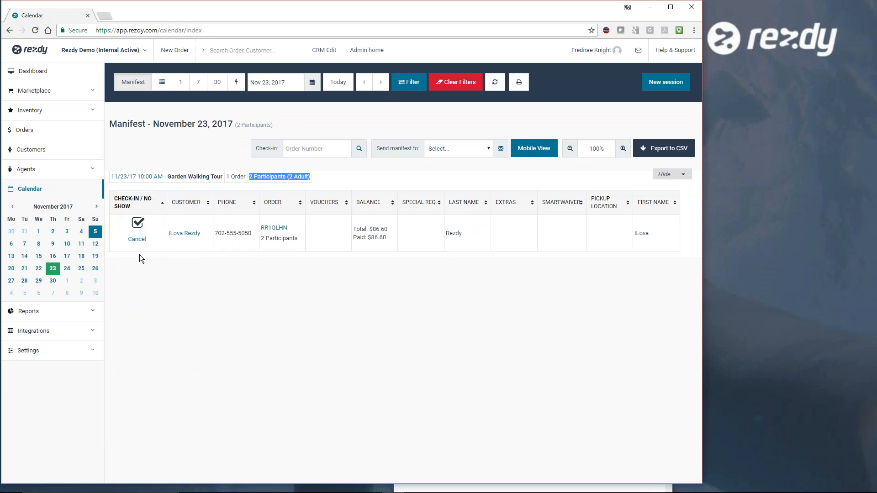
{"action": "left_click", "coordinate": [140, 244]}
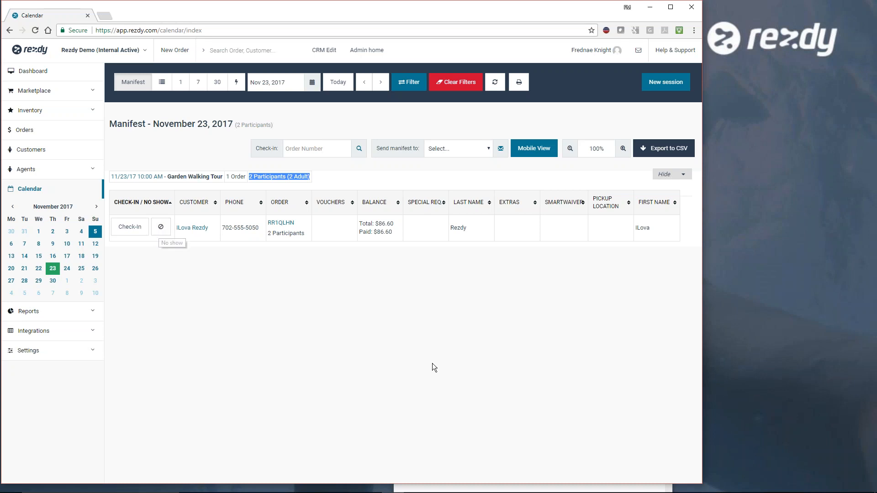
{"action": "left_click", "coordinate": [489, 151]}
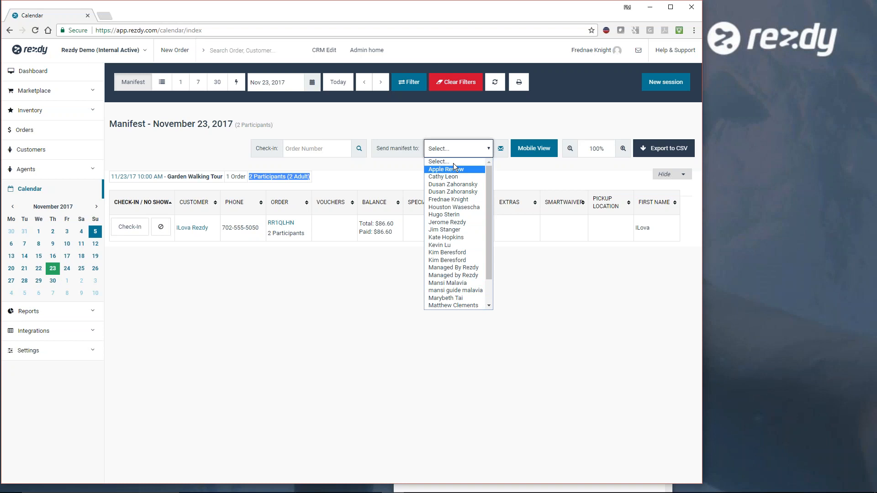
{"action": "left_click", "coordinate": [573, 279]}
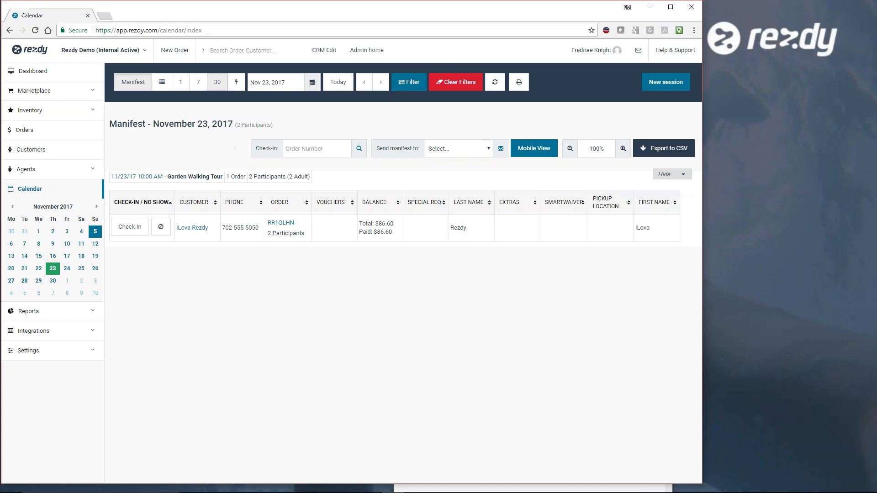
- View the calendar as a month and as a list, and look through the upcoming Garden Walking Tour sessions
{"action": "left_click", "coordinate": [217, 82]}
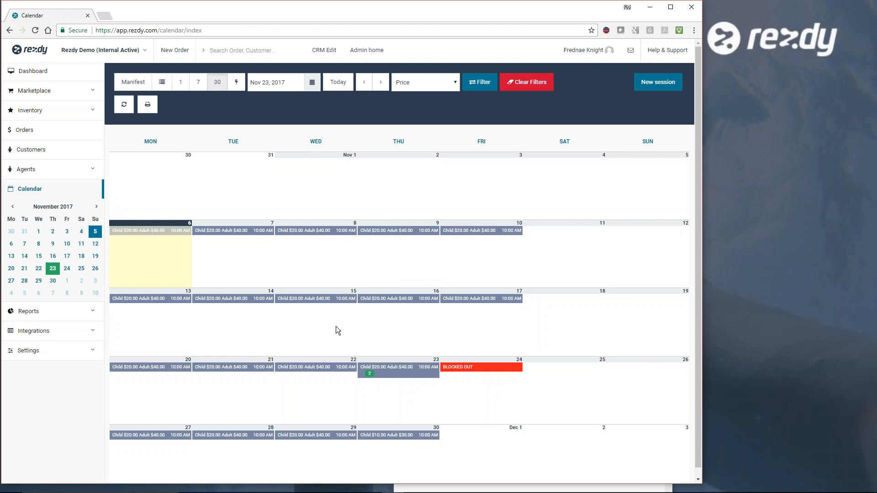
{"action": "left_click", "coordinate": [163, 86]}
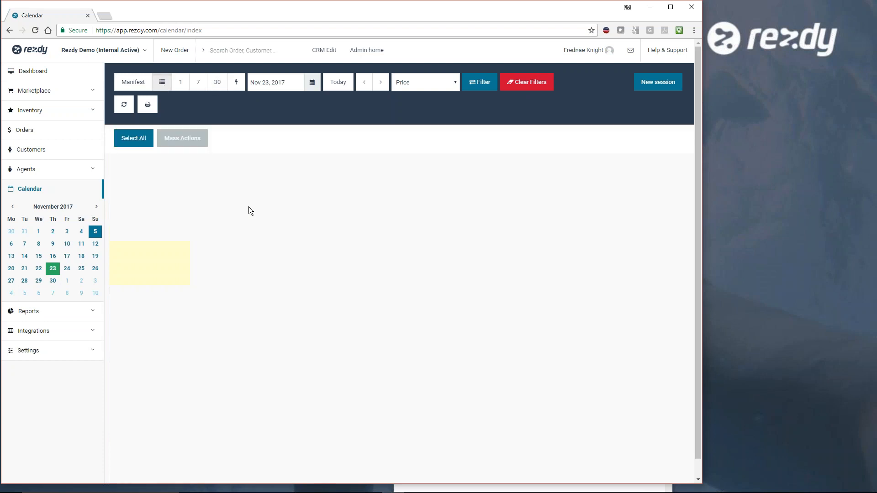
{"action": "scroll", "coordinate": [435, 231], "scroll_direction": "down", "scroll_amount": 5}
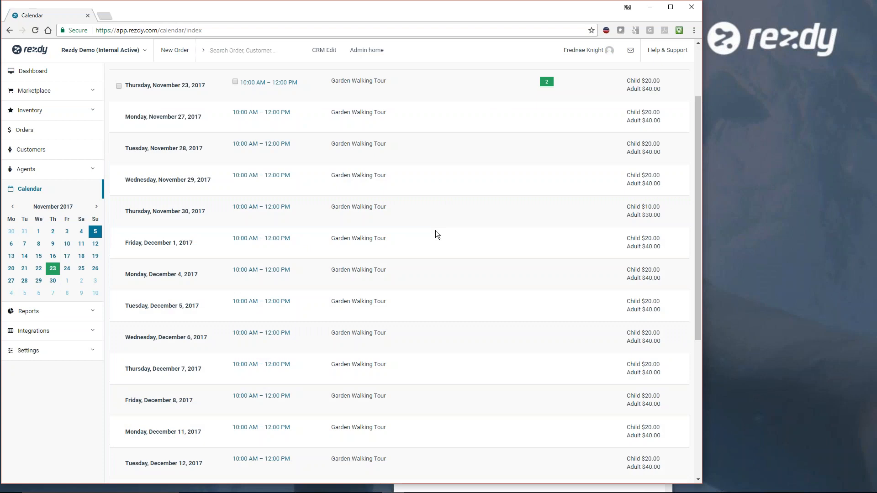
{"action": "scroll", "coordinate": [435, 231], "scroll_direction": "up", "scroll_amount": 5}
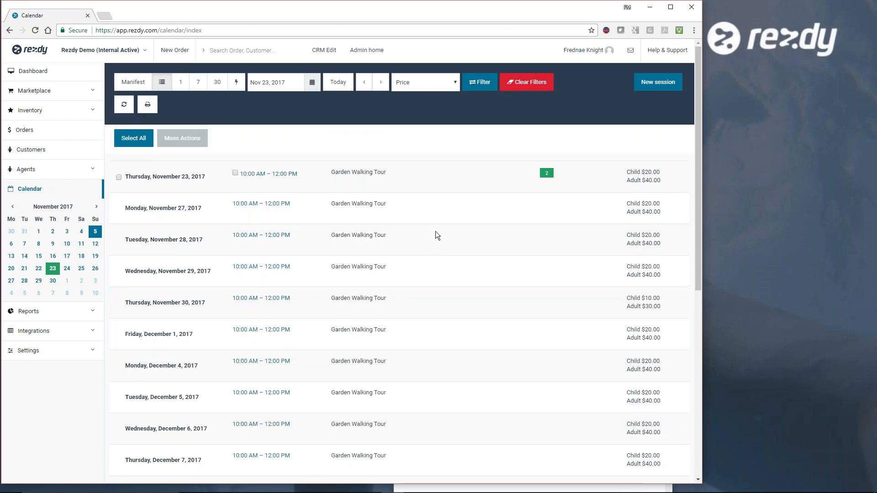
{"action": "scroll", "coordinate": [435, 232], "scroll_direction": "down", "scroll_amount": 2}
{"action": "scroll", "coordinate": [435, 231], "scroll_direction": "down", "scroll_amount": 5}
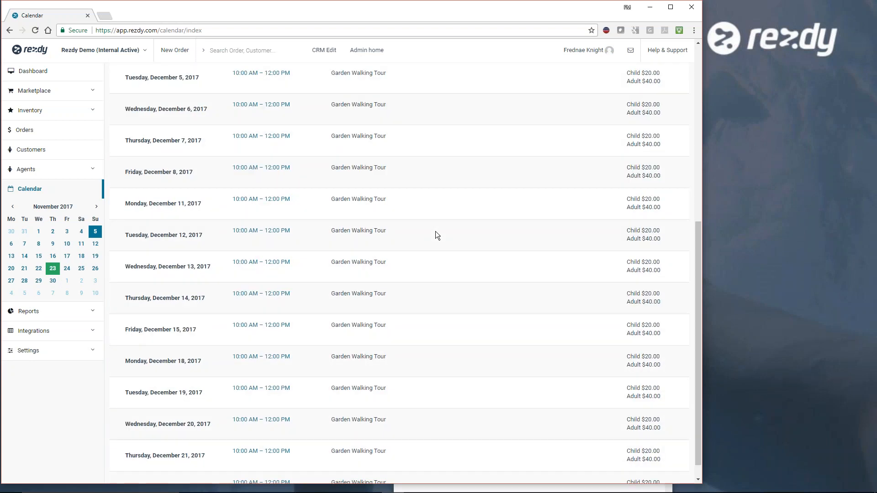
{"action": "scroll", "coordinate": [435, 231], "scroll_direction": "up", "scroll_amount": 7}
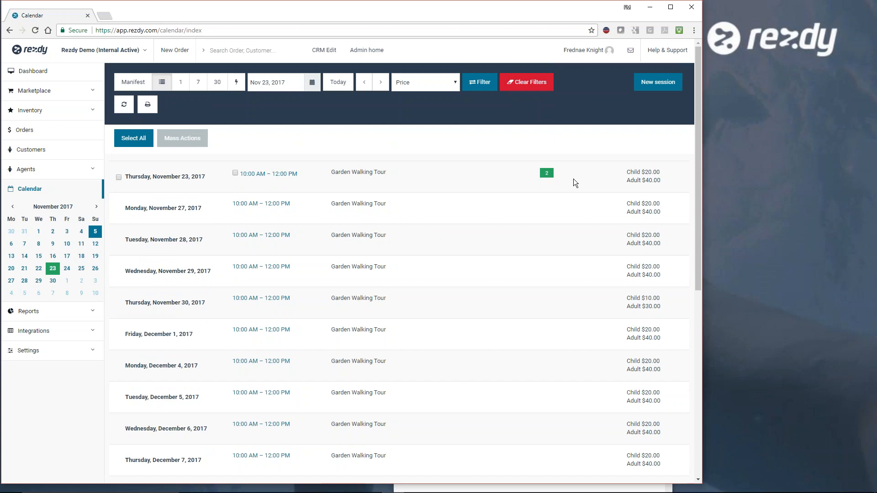
- Select the Thursday, November 23, 2017 session and its order for mass actions, and clear the selection again
{"action": "left_click", "coordinate": [119, 177]}
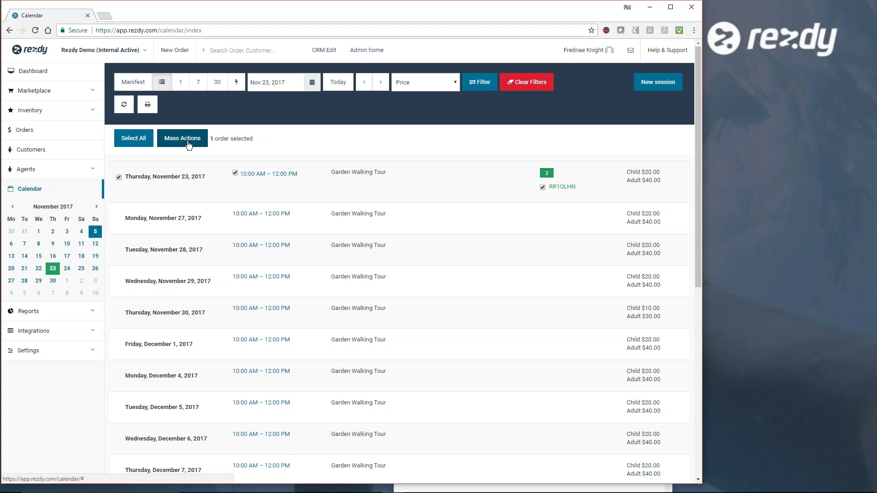
{"action": "left_click", "coordinate": [119, 177]}
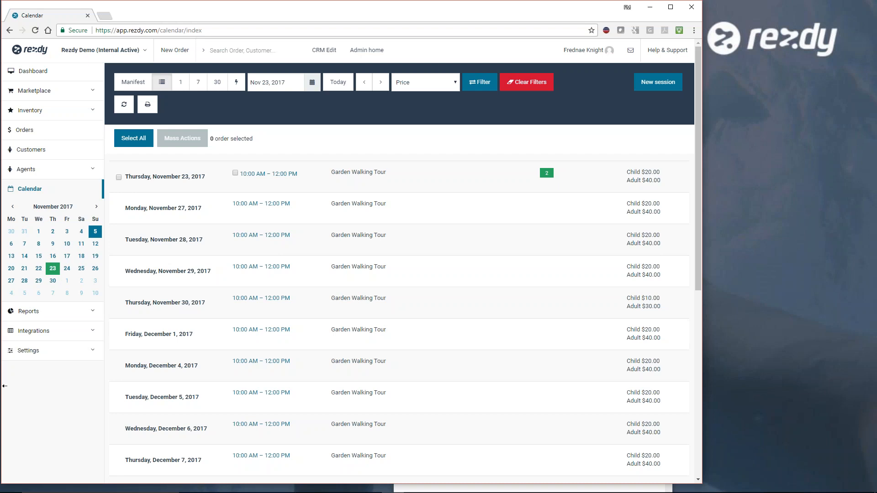
- Open the My Website integration settings and look through the Booking Form Design options down to the custom CSS code
{"action": "left_click", "coordinate": [62, 336]}
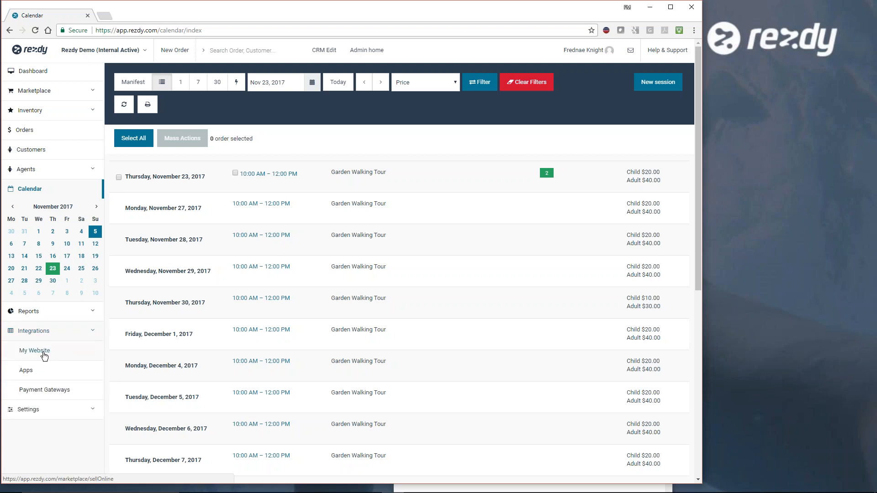
{"action": "left_click", "coordinate": [44, 353]}
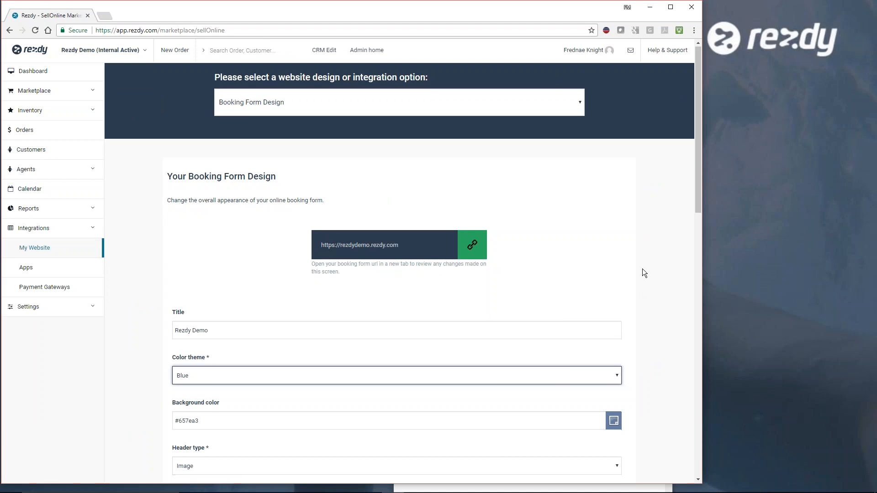
{"action": "scroll", "coordinate": [643, 270], "scroll_direction": "down", "scroll_amount": 4}
{"action": "scroll", "coordinate": [642, 268], "scroll_direction": "down", "scroll_amount": 10}
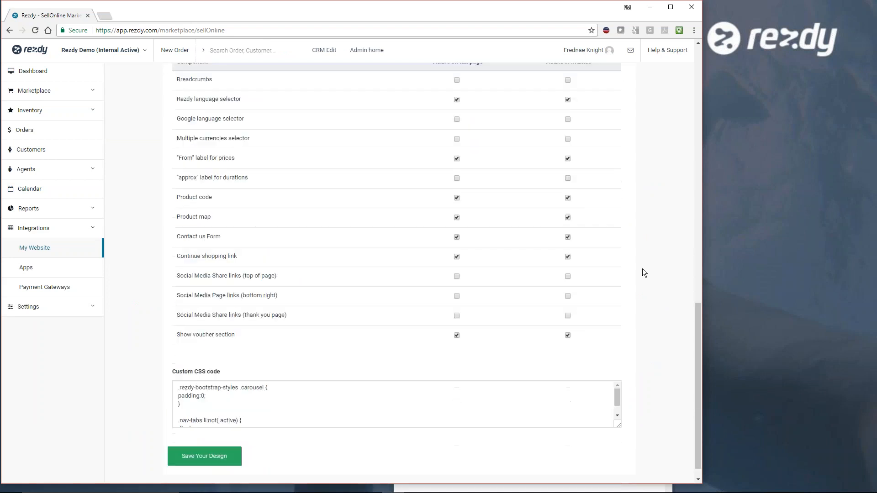
{"action": "scroll", "coordinate": [642, 269], "scroll_direction": "up", "scroll_amount": 10}
{"action": "scroll", "coordinate": [642, 270], "scroll_direction": "up", "scroll_amount": 6}
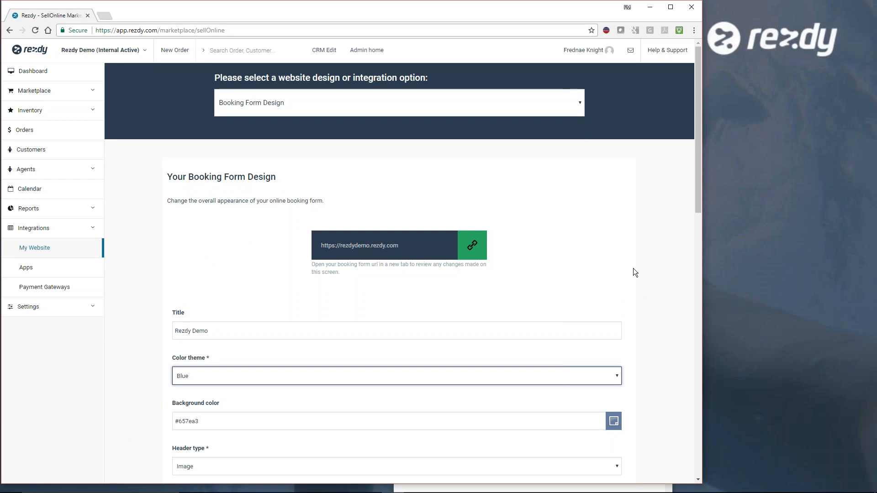
- Choose Book Now Buttons as the website integration option and set the booking button's color to #514dbf
{"action": "left_click", "coordinate": [578, 102]}
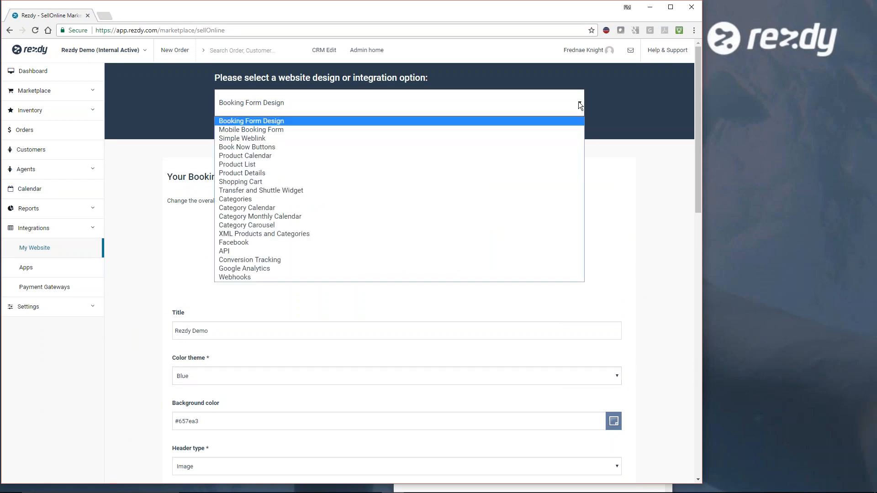
{"action": "left_click", "coordinate": [411, 147]}
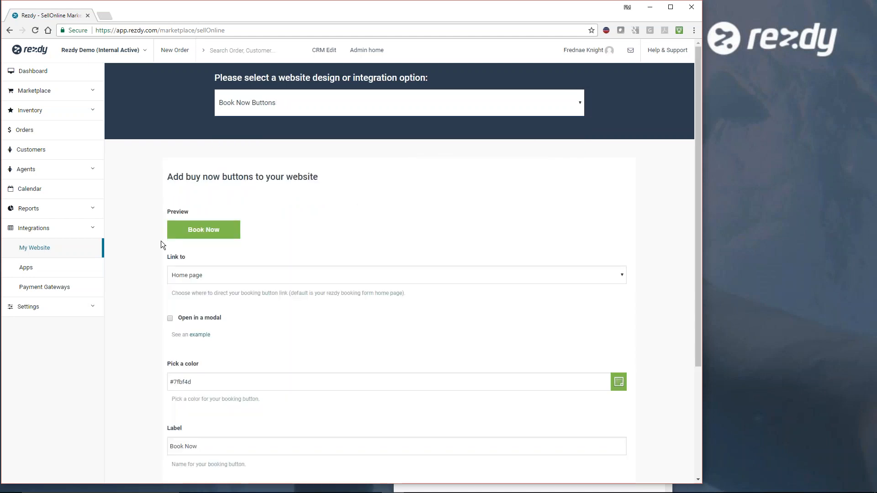
{"action": "left_click", "coordinate": [614, 385]}
{"action": "left_click", "coordinate": [245, 420]}
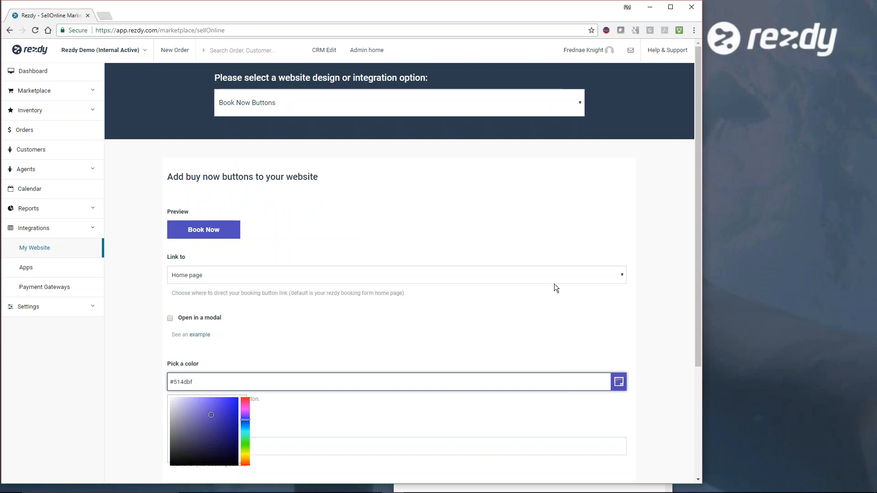
- View the booking button's link destinations, keeping Home page, and look at the button code
{"action": "left_click", "coordinate": [621, 275]}
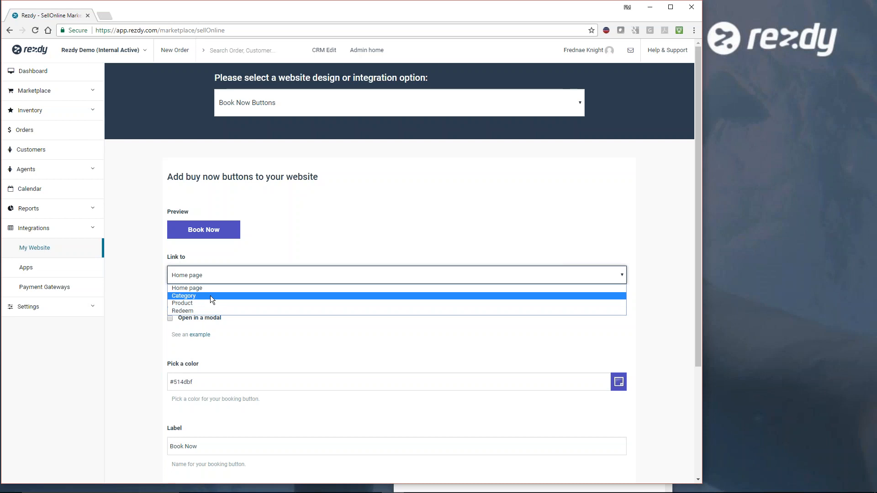
{"action": "left_click", "coordinate": [299, 331]}
{"action": "scroll", "coordinate": [301, 335], "scroll_direction": "down", "scroll_amount": 3}
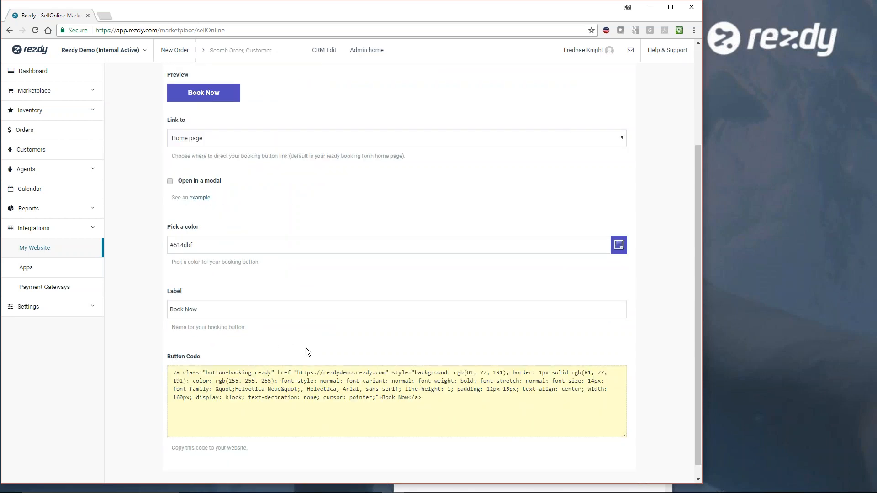
- Try Inquiry as the booking button's label and set the label back to Book Now
{"action": "left_click_drag", "start_coordinate": [200, 308], "coordinate": [171, 307]}
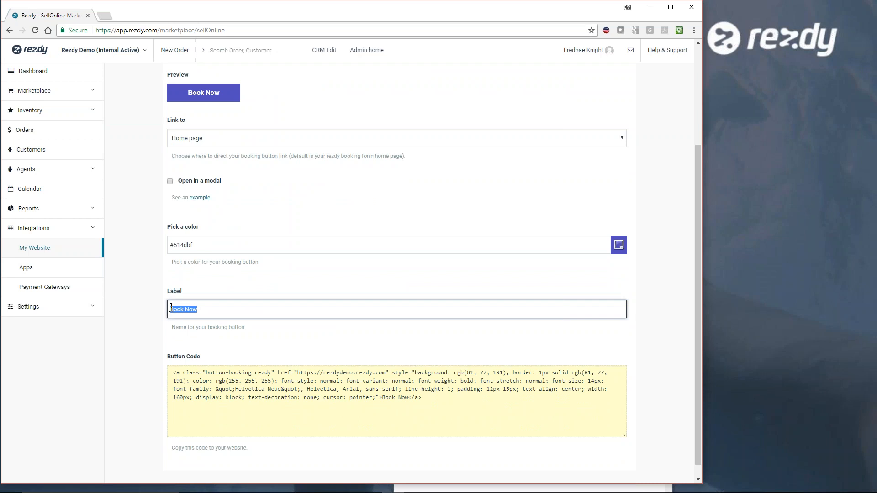
{"action": "type", "text": "Inquiry"}
{"action": "key", "text": "BackSpace"}
{"action": "key", "text": "BackSpace"}
{"action": "key", "text": "BackSpace"}
{"action": "key", "text": "BackSpace"}
{"action": "key", "text": "BackSpace"}
{"action": "key", "text": "BackSpace"}
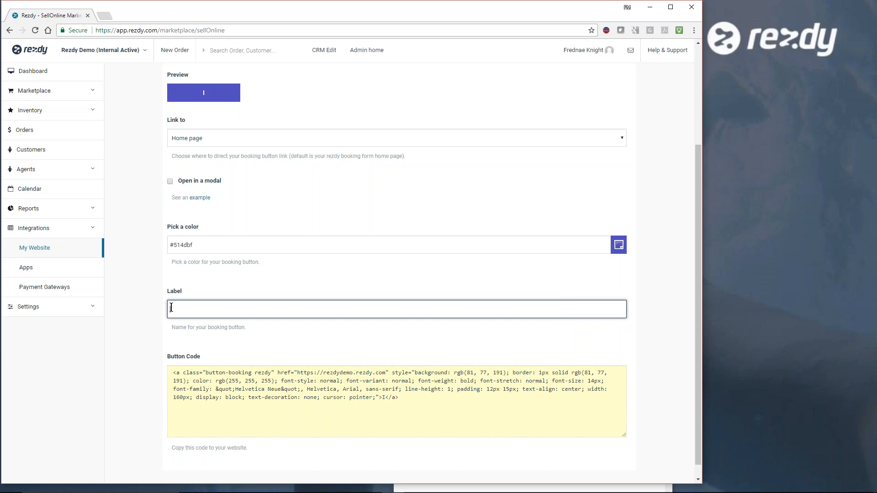
{"action": "type", "text": "B"}
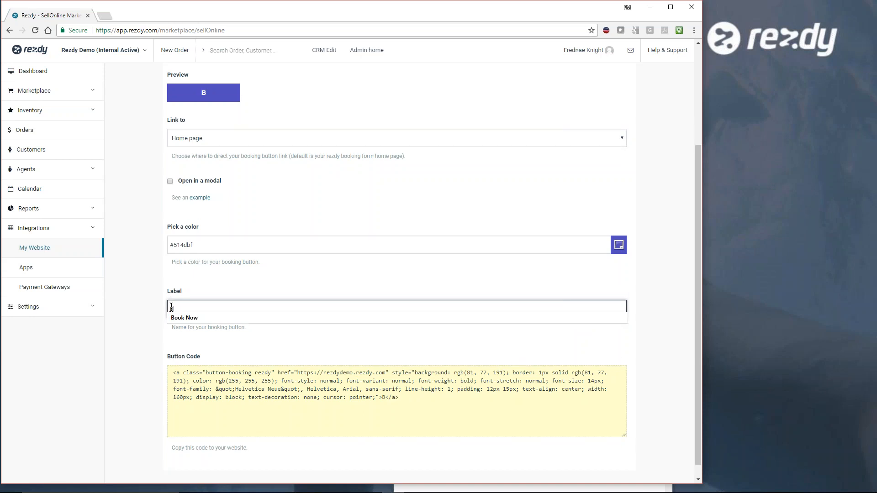
{"action": "left_click", "coordinate": [205, 317]}
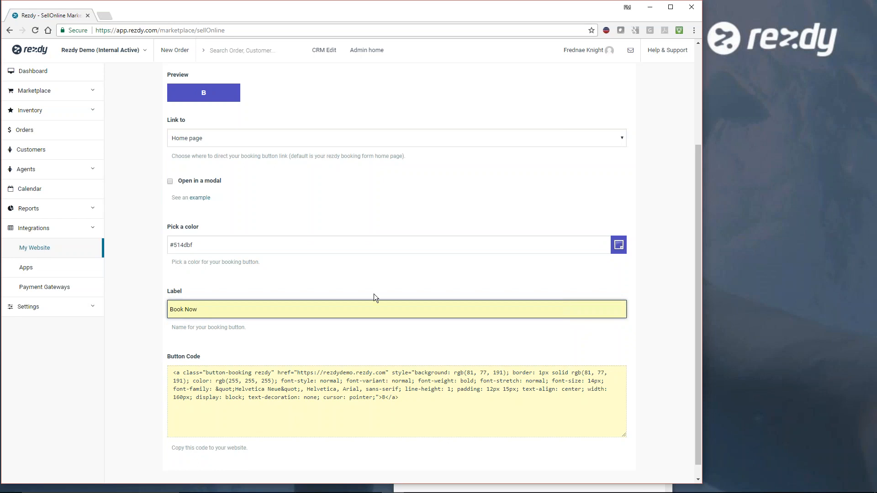
- Switch the website integration option to Product List and look over its embed code and preview
{"action": "scroll", "coordinate": [278, 333], "scroll_direction": "down", "scroll_amount": 1}
{"action": "scroll", "coordinate": [289, 327], "scroll_direction": "up", "scroll_amount": 3}
{"action": "scroll", "coordinate": [290, 327], "scroll_direction": "down", "scroll_amount": 3}
{"action": "scroll", "coordinate": [511, 277], "scroll_direction": "up", "scroll_amount": 3}
{"action": "left_click", "coordinate": [574, 102]}
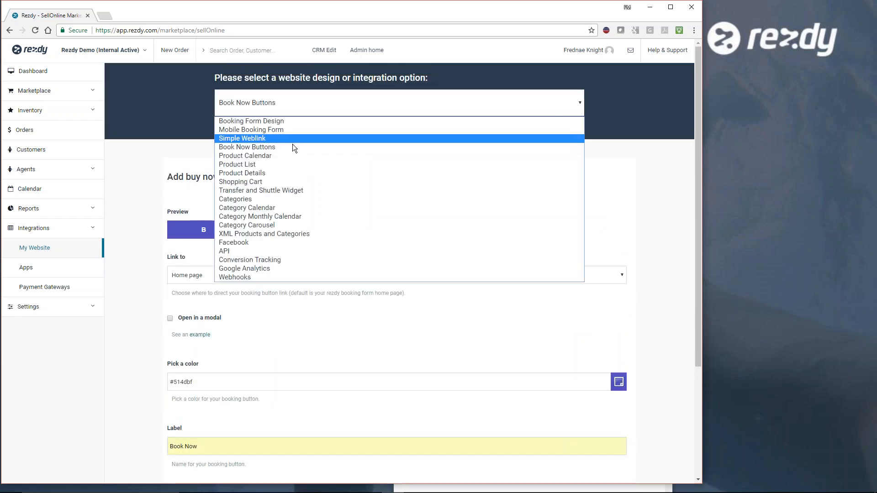
{"action": "left_click", "coordinate": [274, 159]}
{"action": "scroll", "coordinate": [409, 289], "scroll_direction": "down", "scroll_amount": 2}
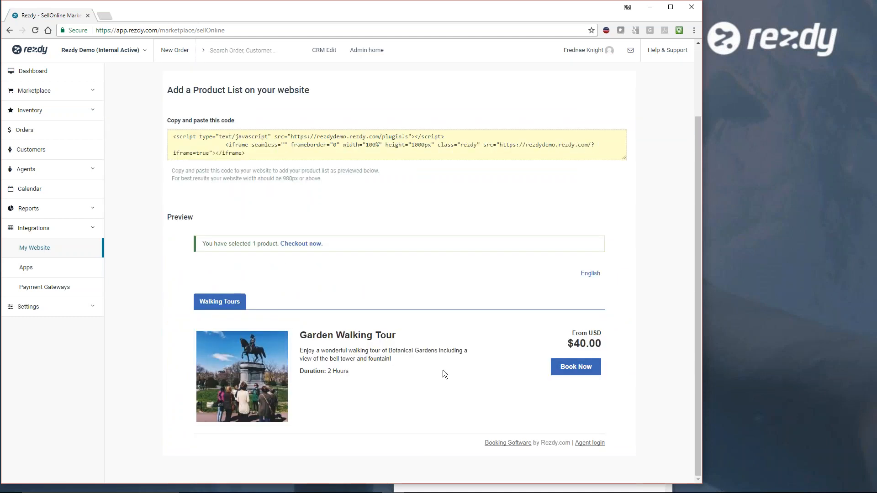
{"action": "scroll", "coordinate": [502, 192], "scroll_direction": "up", "scroll_amount": 2}
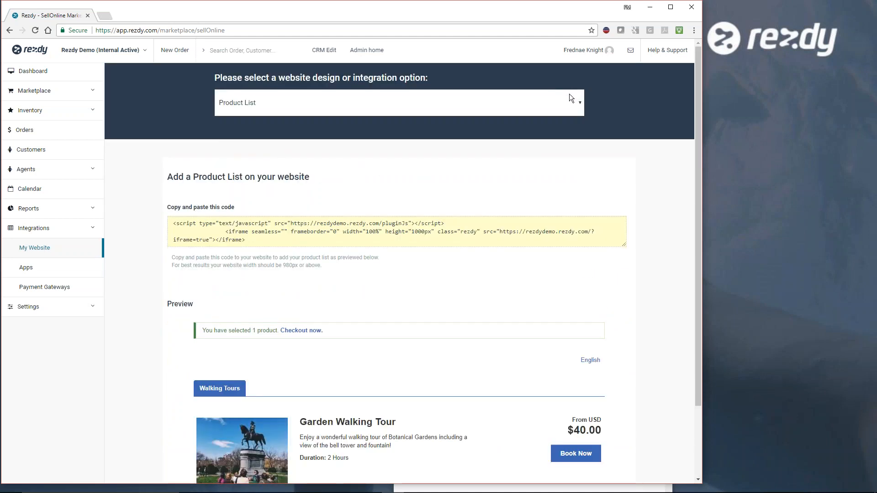
- Switch the website integration option to Product Details and browse the products available for it without choosing one
{"action": "left_click", "coordinate": [576, 104]}
{"action": "left_click", "coordinate": [351, 173]}
{"action": "left_click", "coordinate": [486, 237]}
{"action": "left_click_drag", "start_coordinate": [622, 269], "coordinate": [622, 341]}
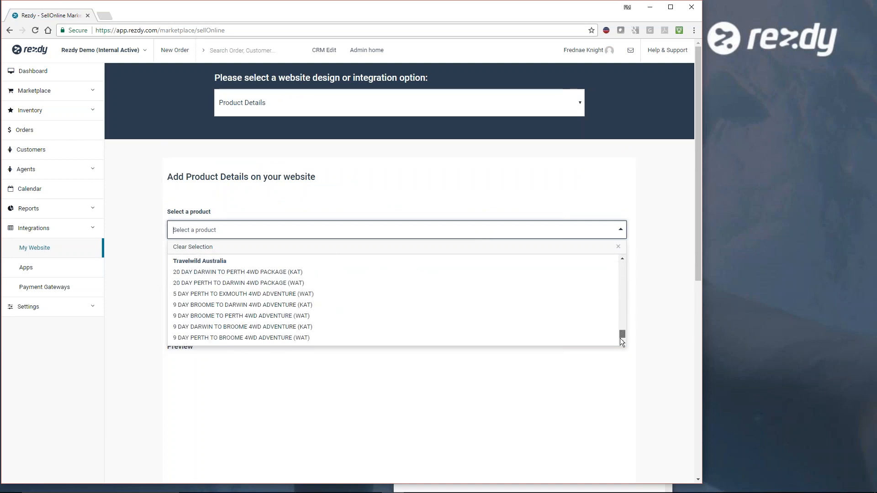
- Return to the Booking Form Design option and view the list of website integration options, keeping Booking Form Design
{"action": "left_click", "coordinate": [574, 102]}
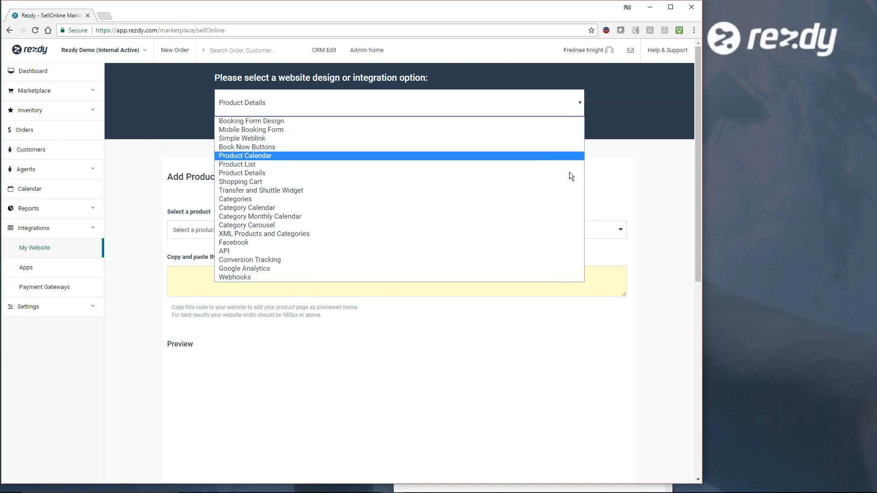
{"action": "left_click", "coordinate": [316, 120]}
{"action": "left_click", "coordinate": [573, 109]}
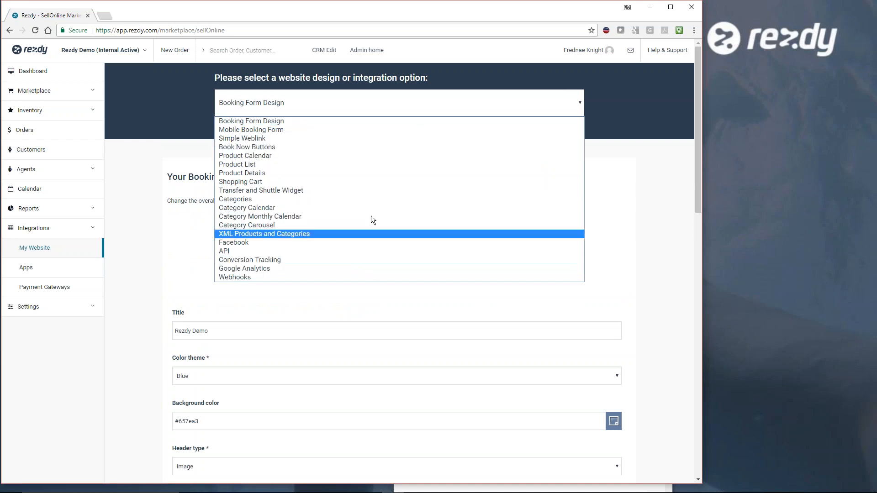
{"action": "left_click", "coordinate": [371, 121]}
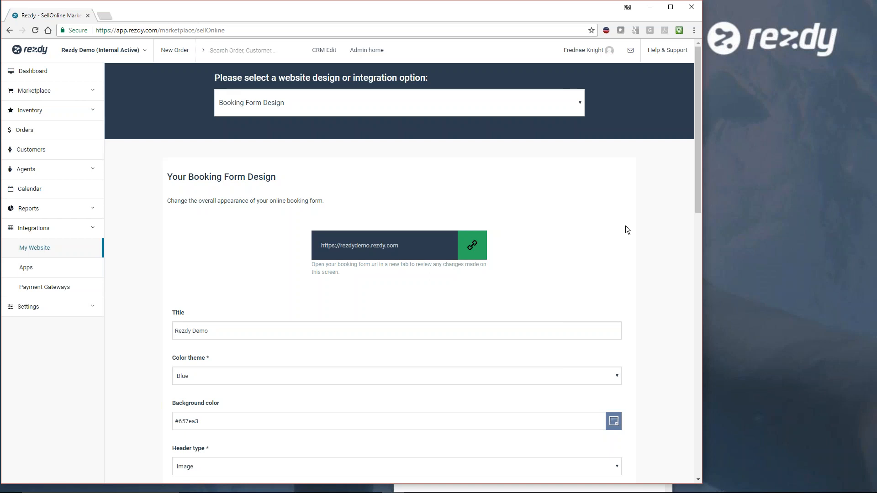
- Look through the booking form's design settings, and switch to the RezdySupport.PNG image in Photos
{"action": "scroll", "coordinate": [640, 274], "scroll_direction": "down", "scroll_amount": 15}
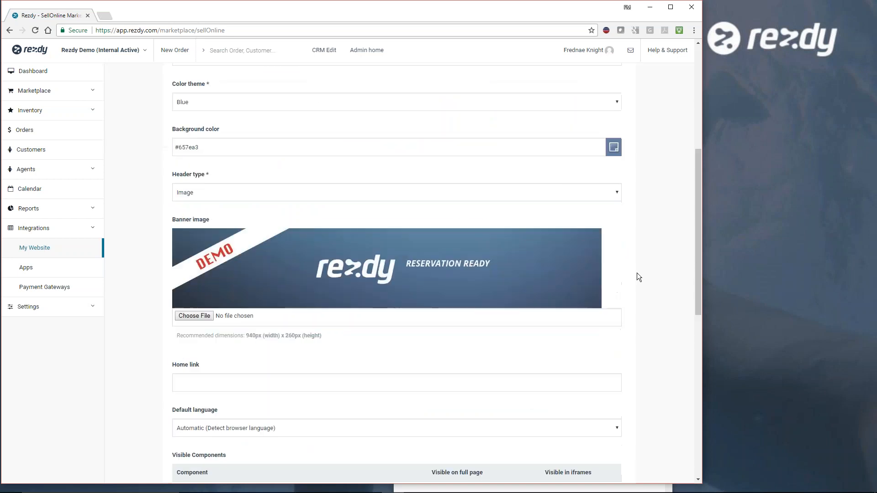
{"action": "scroll", "coordinate": [640, 276], "scroll_direction": "up", "scroll_amount": 15}
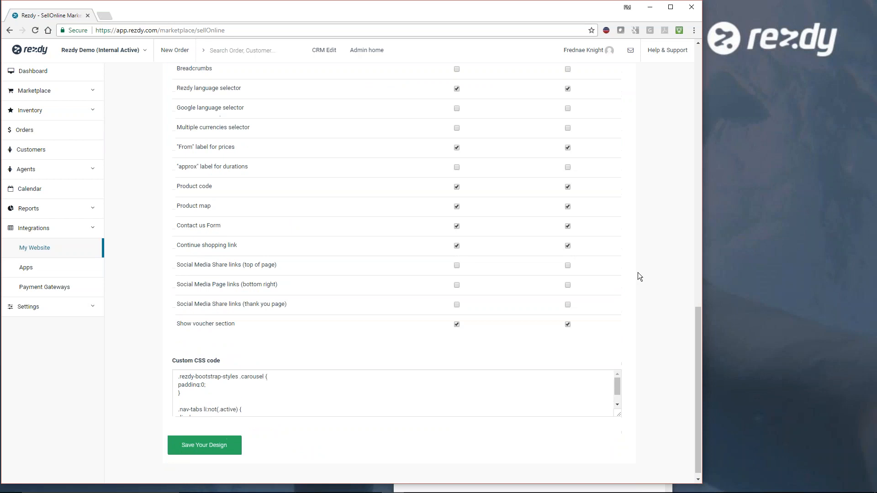
{"action": "scroll", "coordinate": [639, 275], "scroll_direction": "up", "scroll_amount": 2}
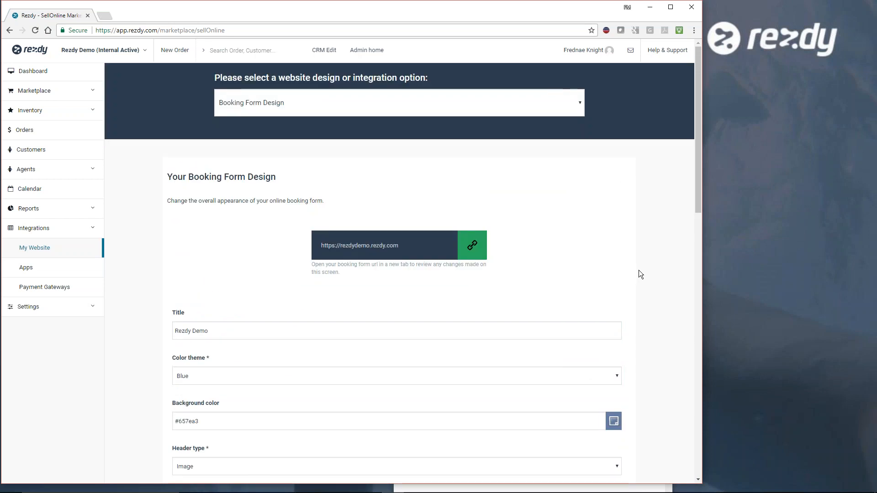
{"action": "left_click", "coordinate": [764, 108]}
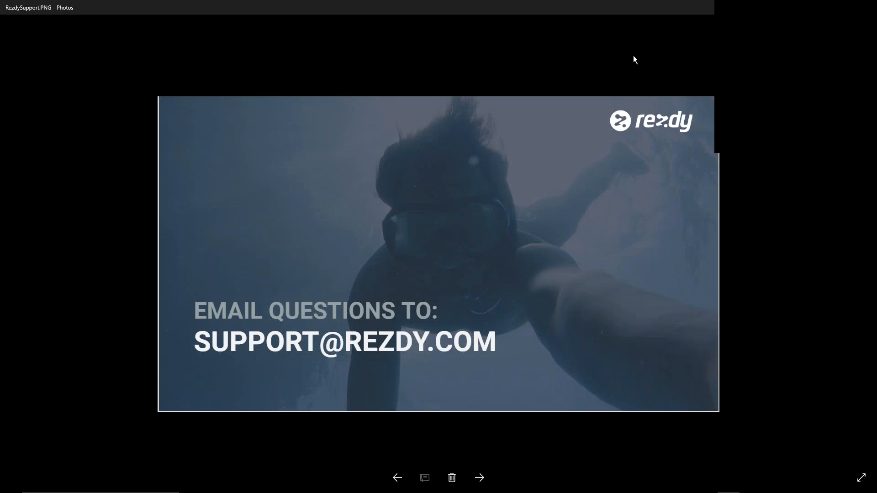